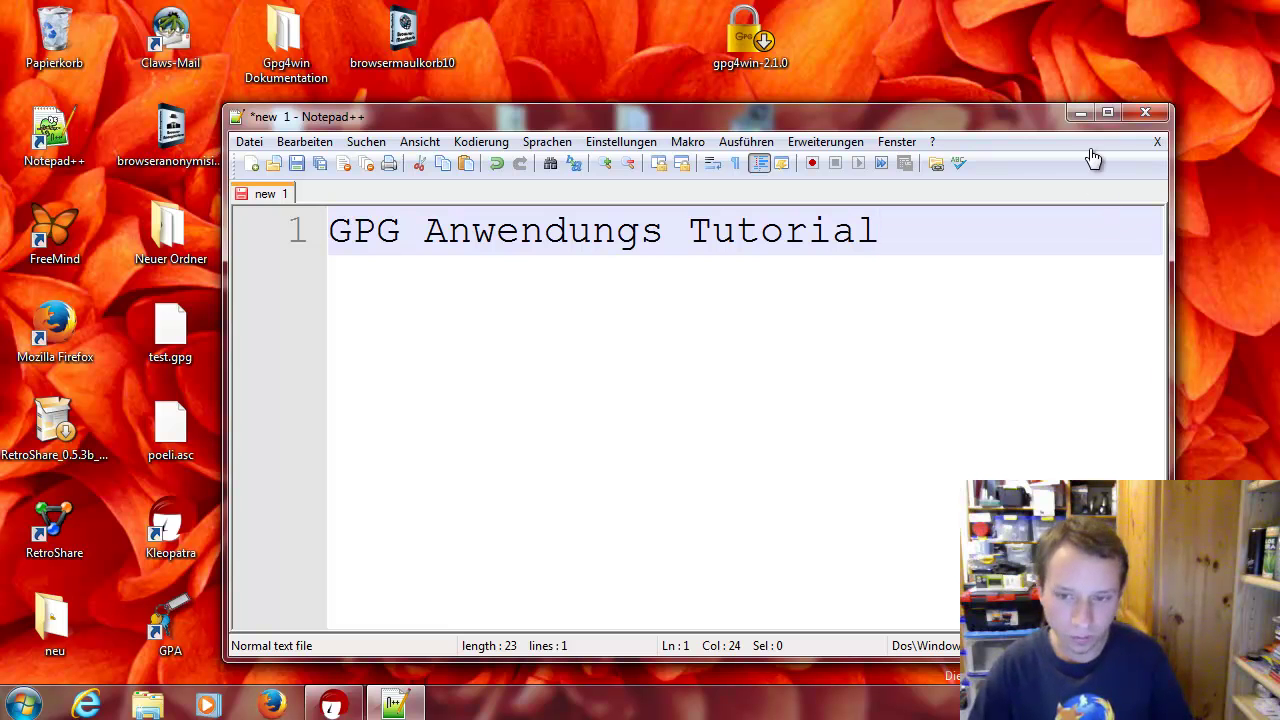
# Minimize the unsaved Notepad++ document holding 'GPG Anwendungs Tutorial' to show the desktop
pyautogui.click(1080, 113)
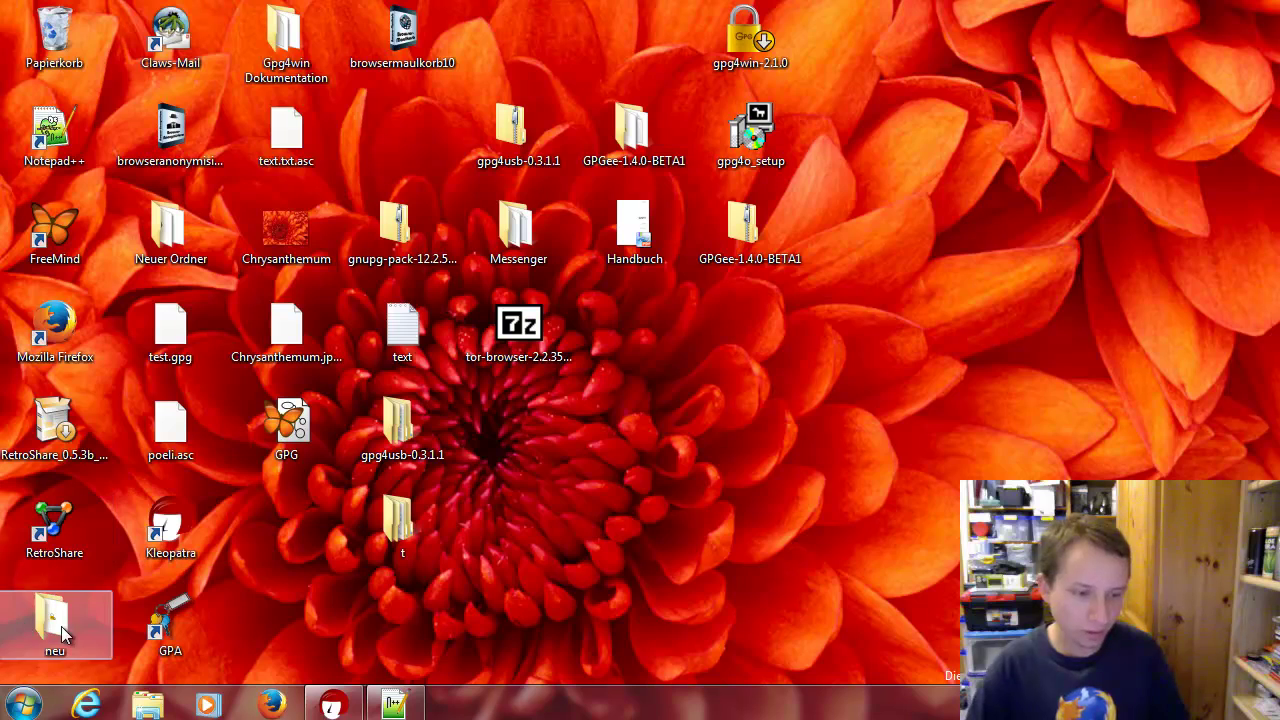
# In the neu folder, start 'Alle extrahieren...' on the gpg4usb-0.3.2-1 zip archive
pyautogui.doubleClick(53, 622)
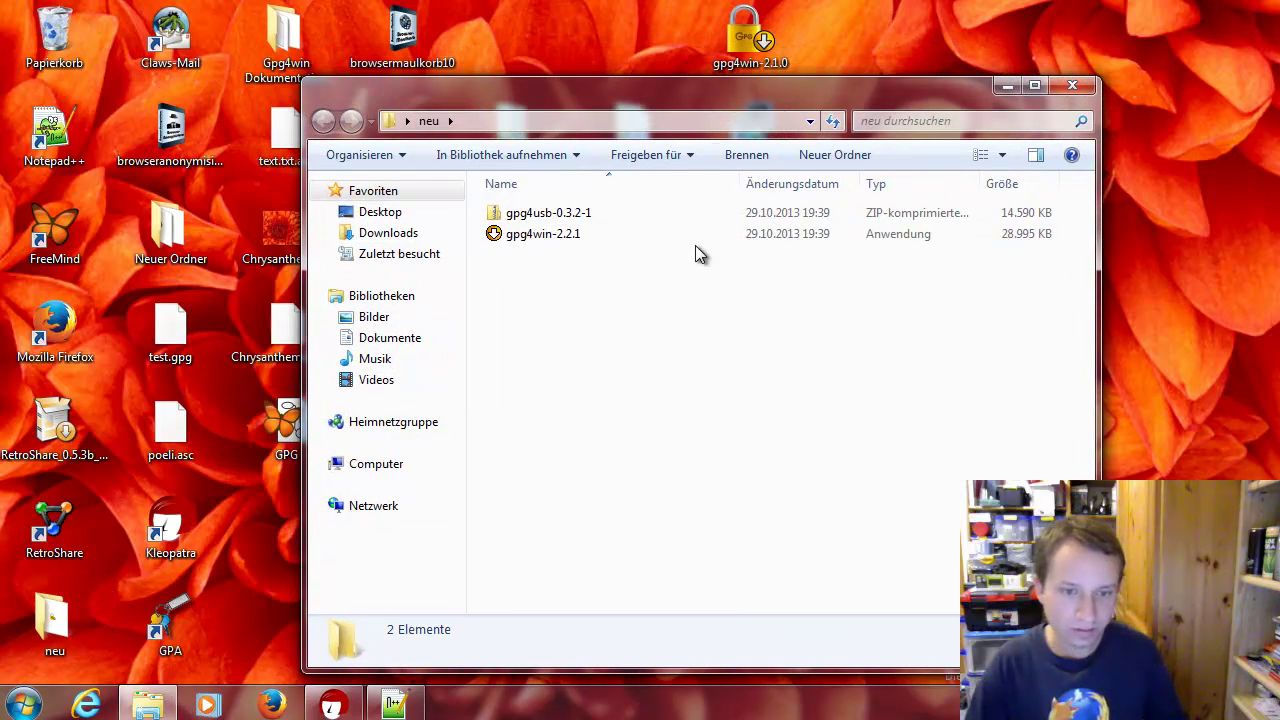
pyautogui.click(694, 241)
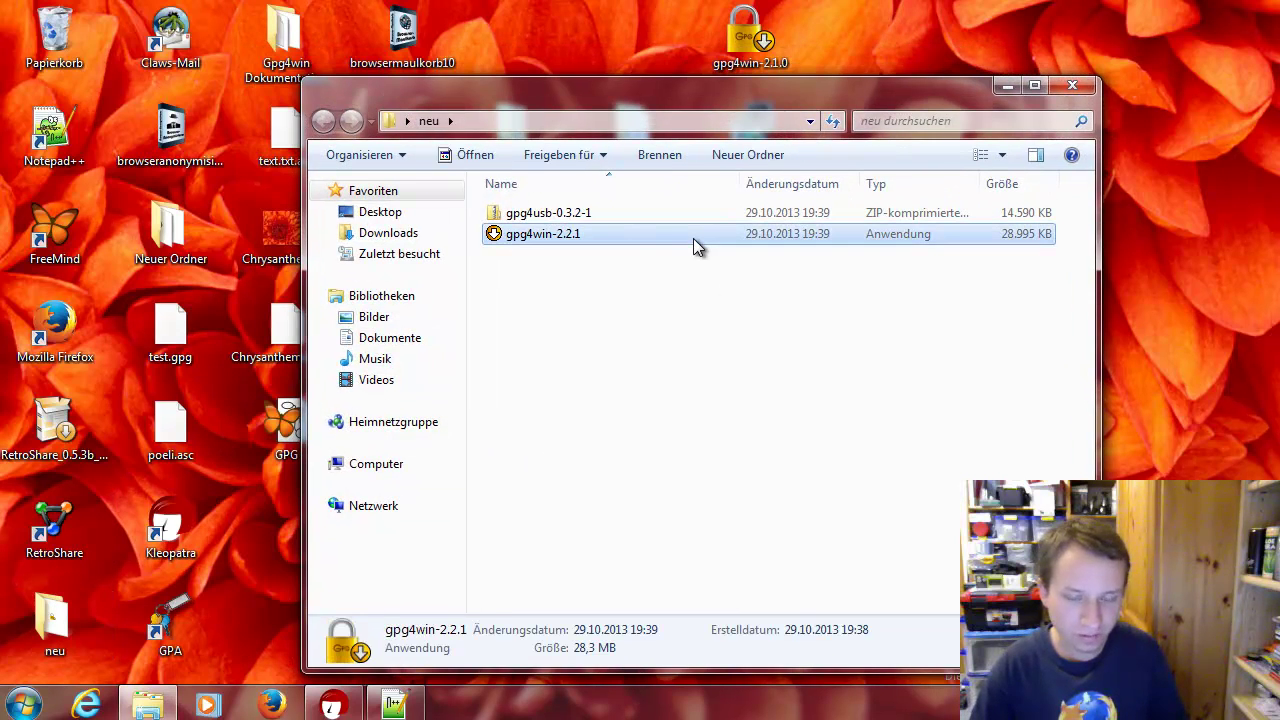
pyautogui.click(705, 213)
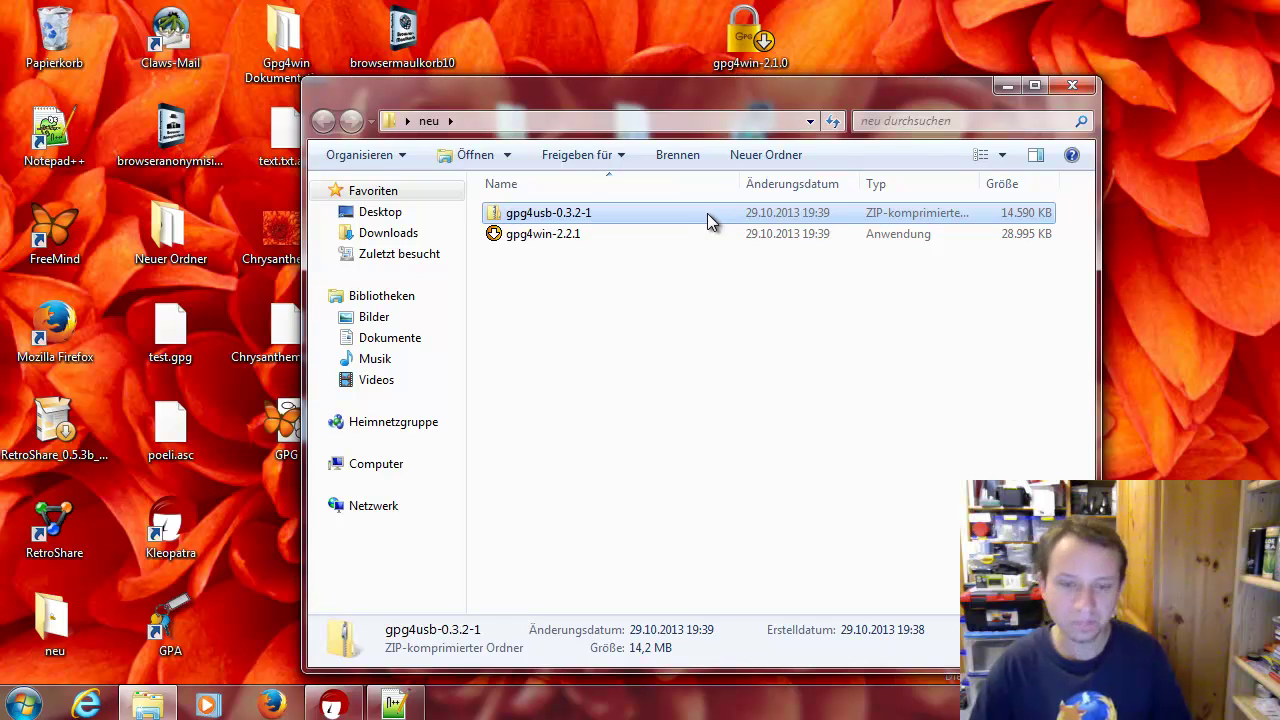
pyautogui.rightClick(564, 213)
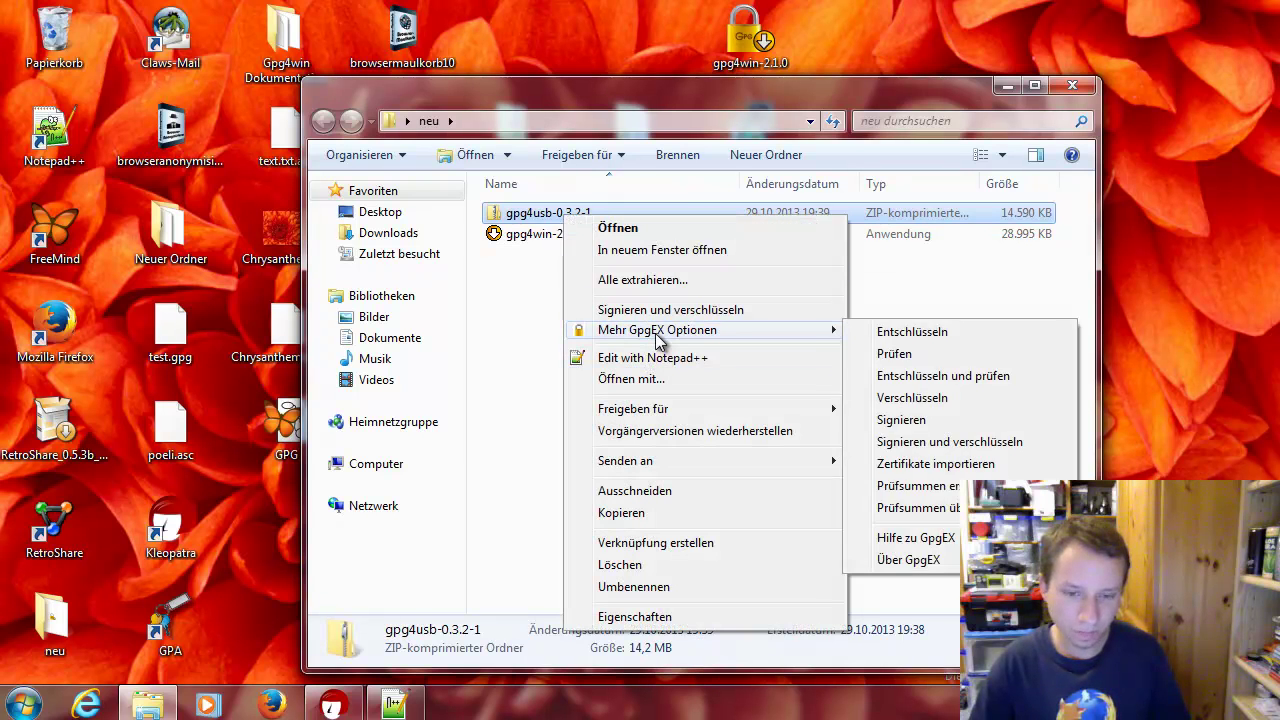
pyautogui.moveTo(706, 331)
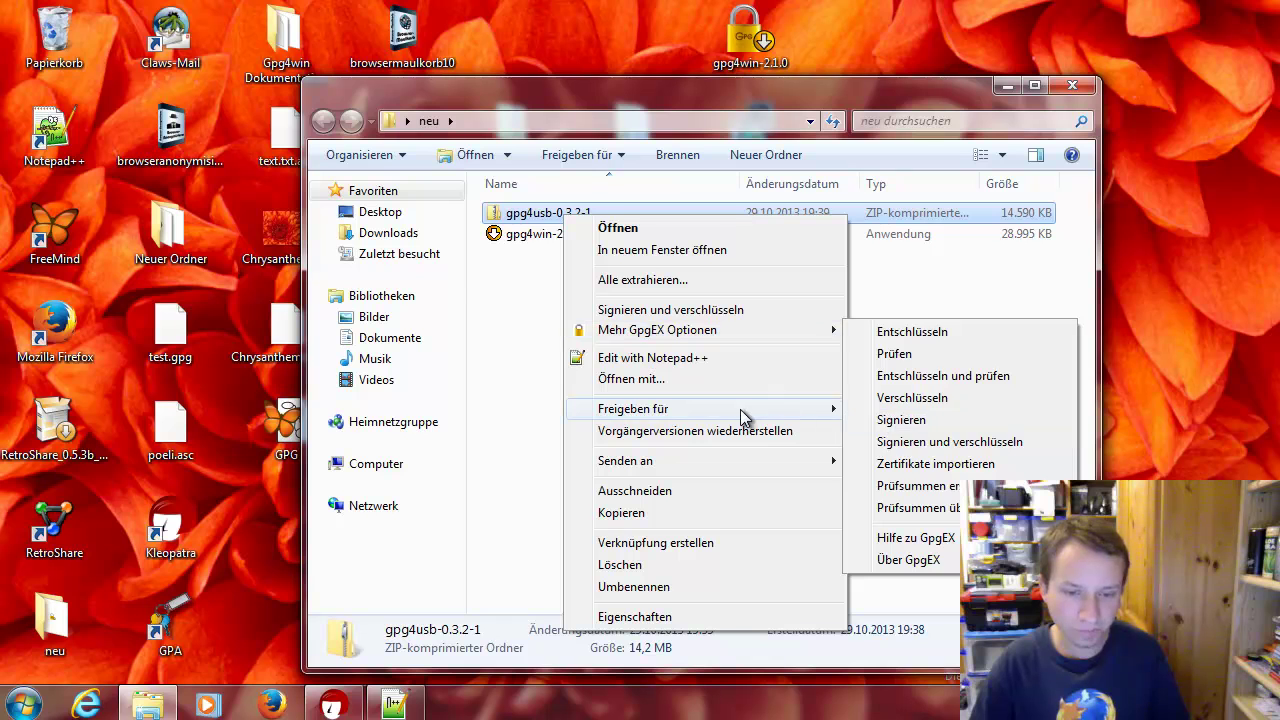
pyautogui.click(673, 279)
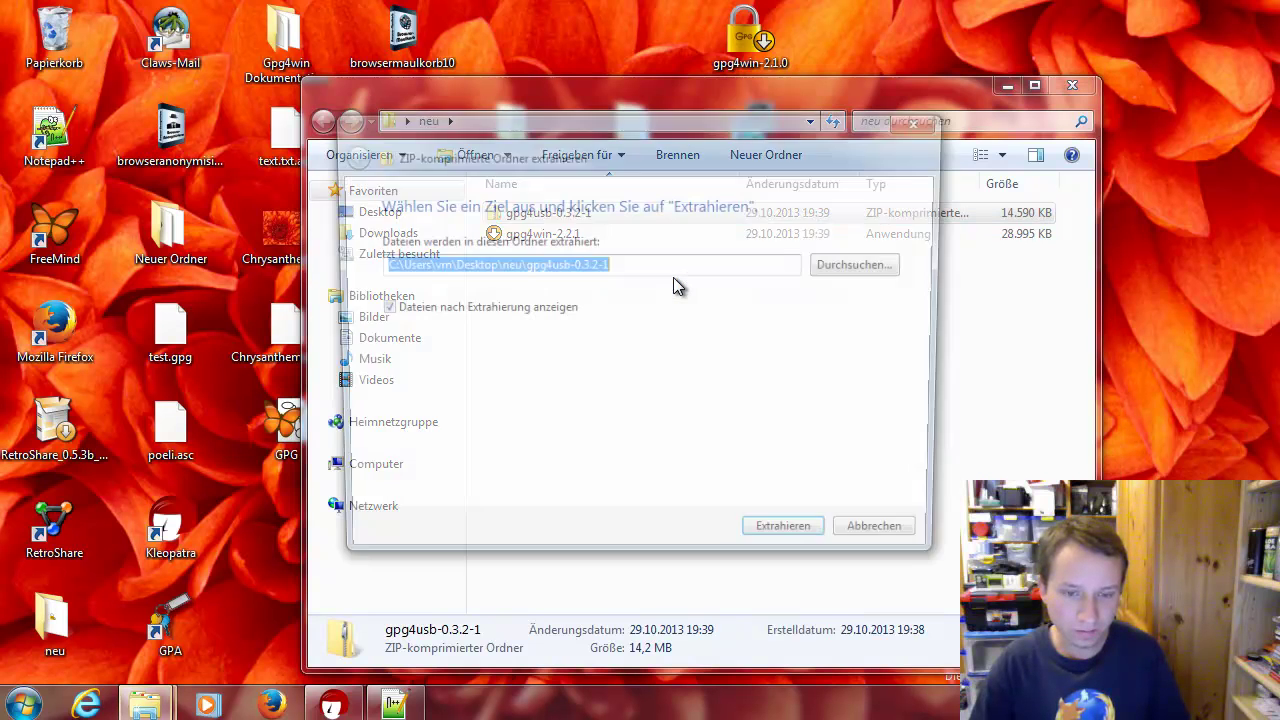
# Extract gpg4usb-0.3.2-1 into the proposed folder and move the opened folder window left
pyautogui.click(790, 545)
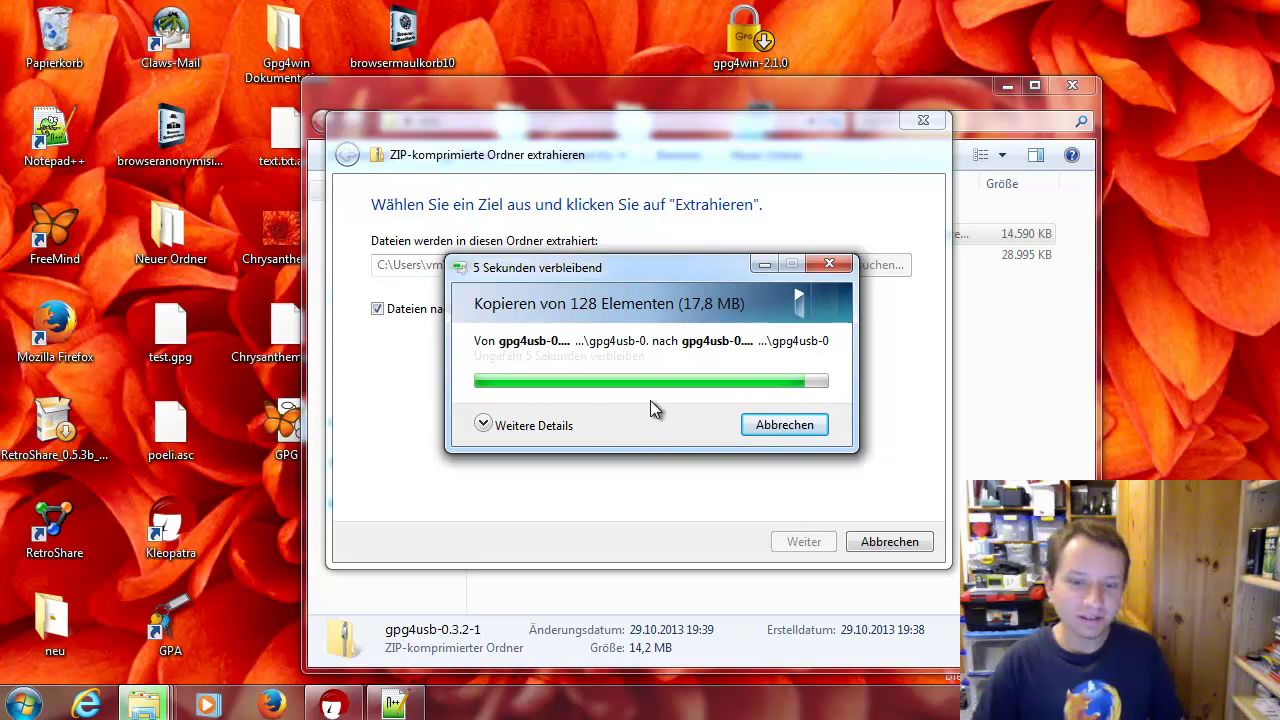
pyautogui.moveTo(660, 30); pyautogui.dragTo(396, 70)
# Paste two copies of the extracted gpg4usb-0.3.2-1 folder into the neu folder
pyautogui.doubleClick(364, 196)
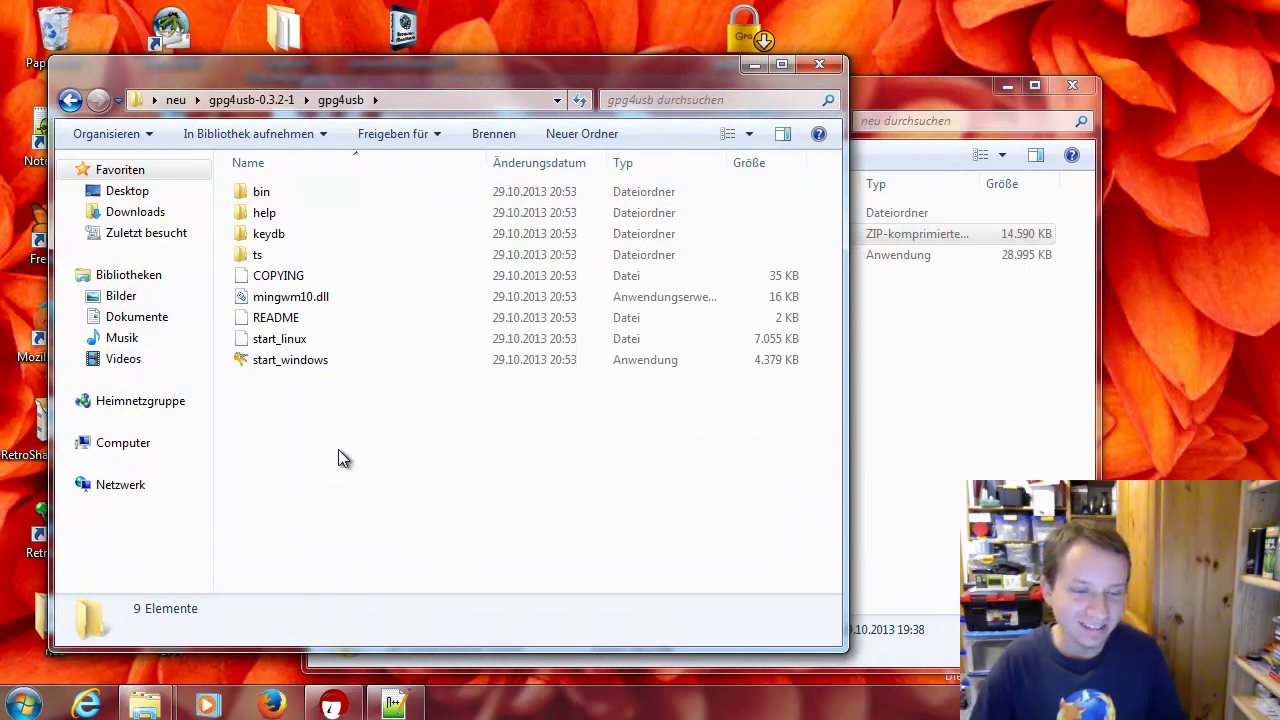
pyautogui.hotkey('alt', 'Up')
pyautogui.hotkey('alt', 'Up')
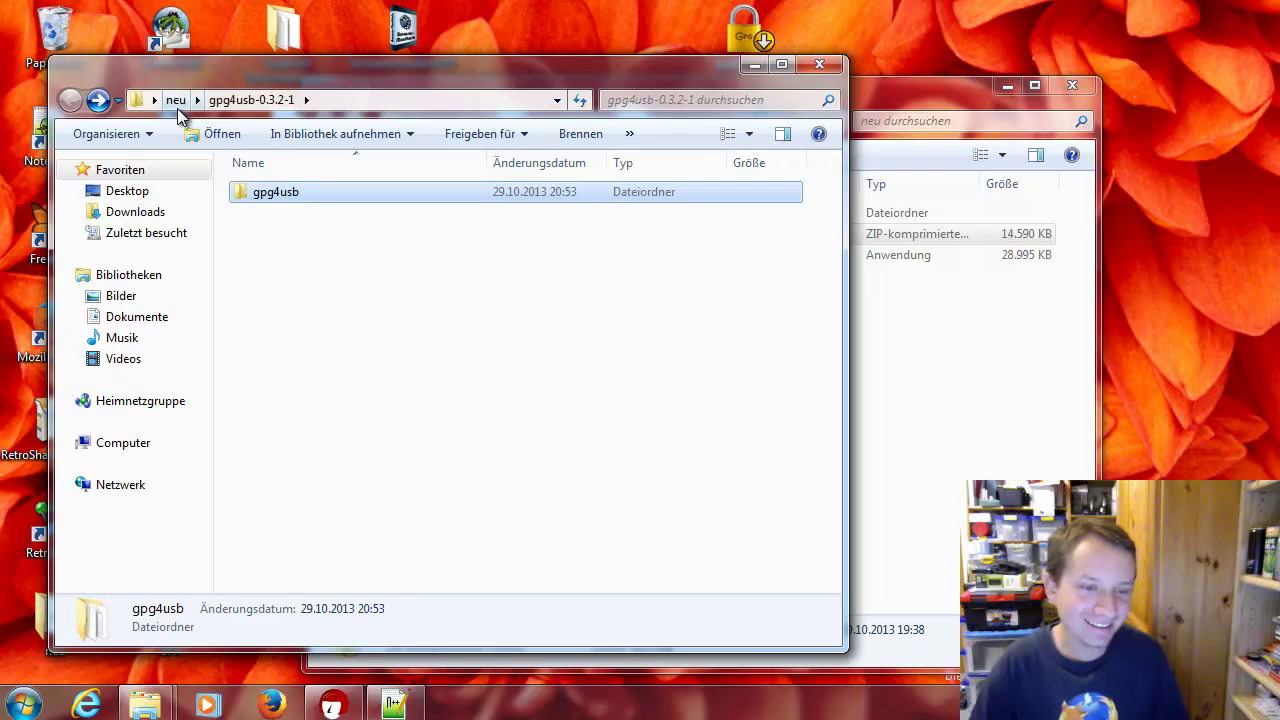
pyautogui.click(419, 321)
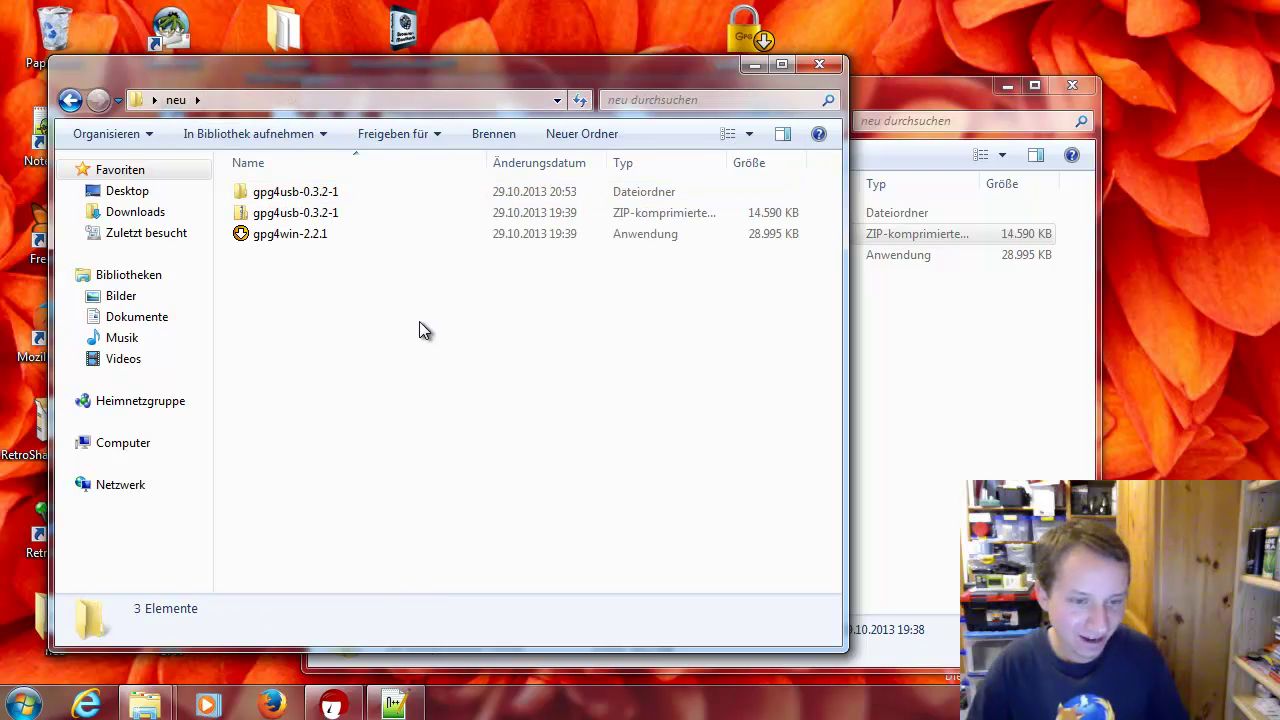
pyautogui.hotkey('ctrl', 'v')
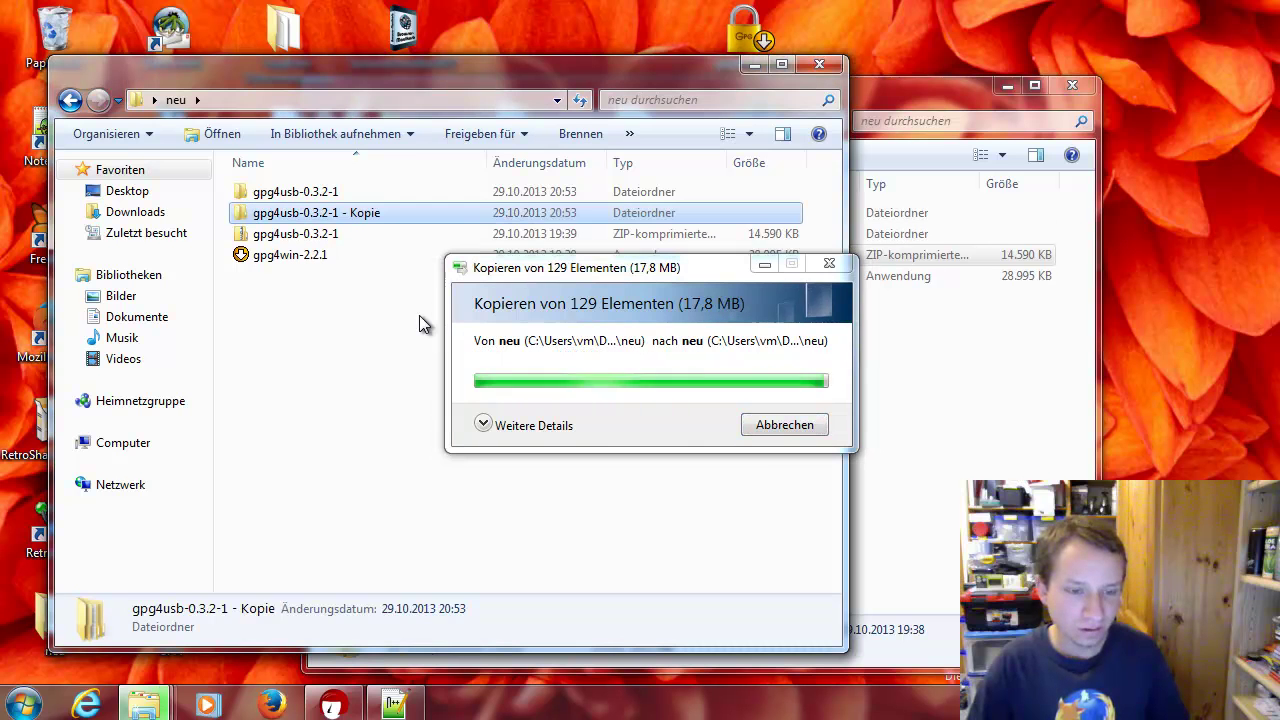
pyautogui.hotkey('ctrl', 'v')
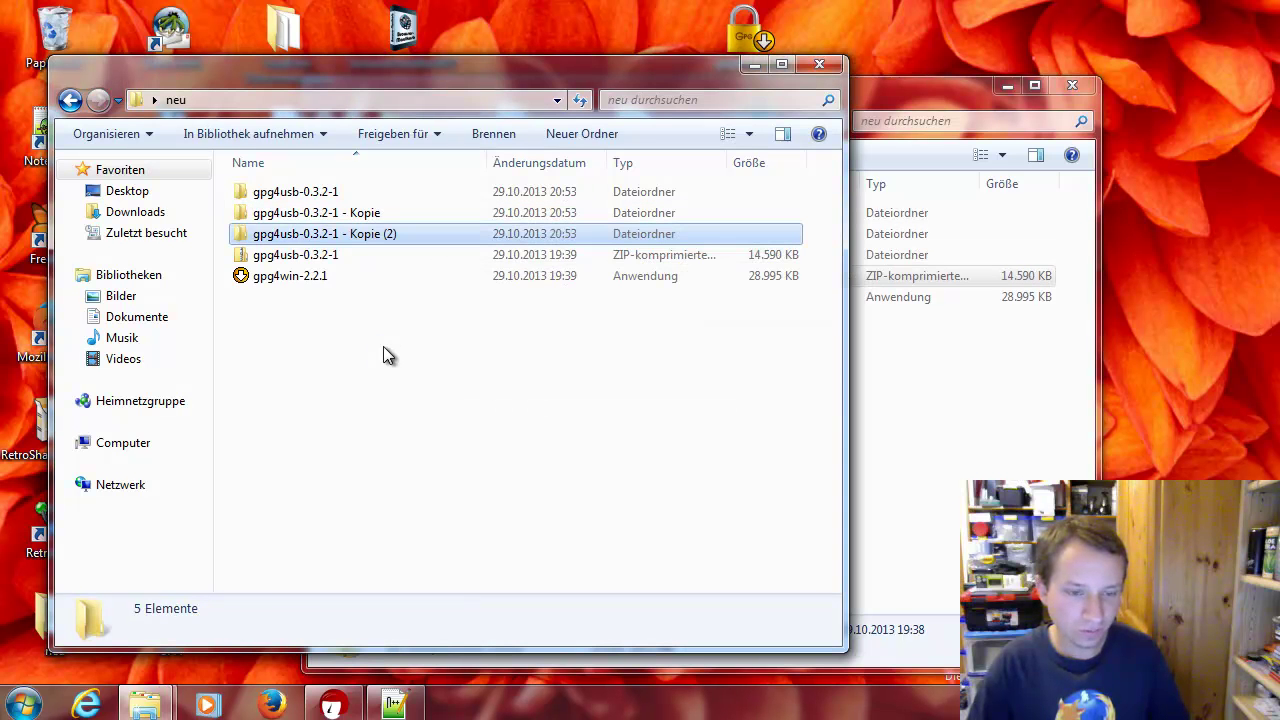
pyautogui.click(391, 387)
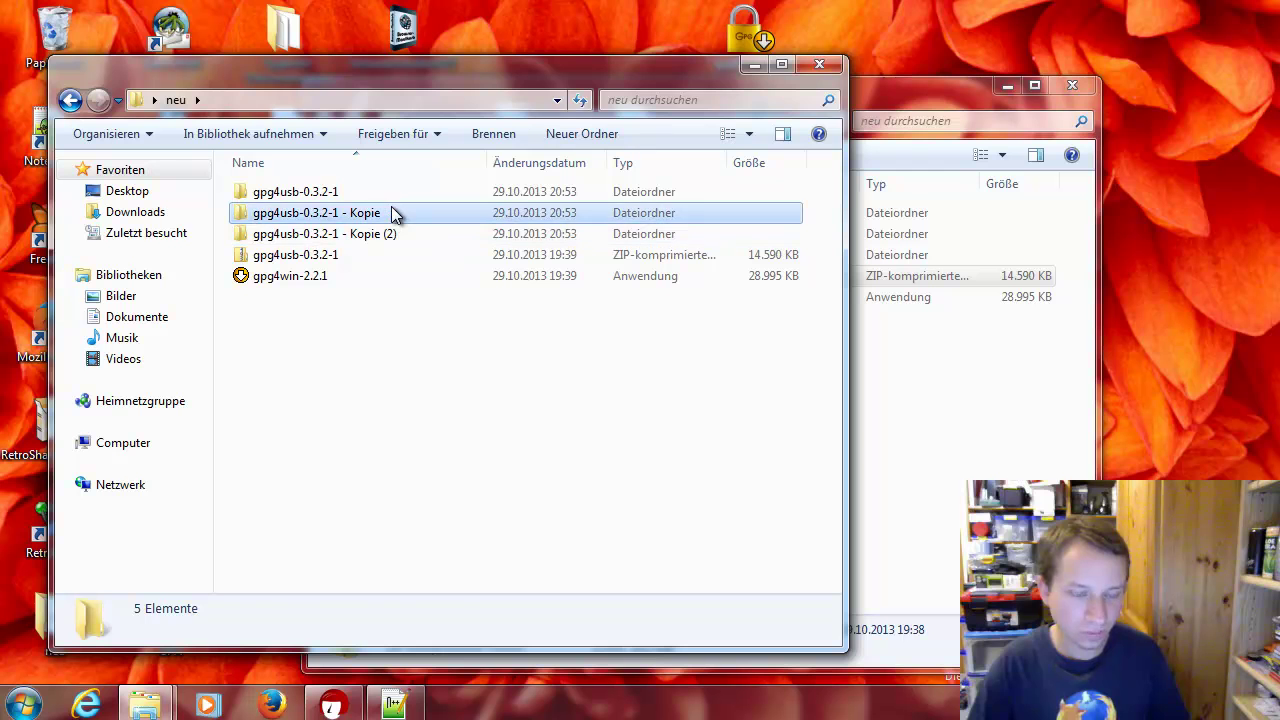
# Rename the first copy, replacing 'Kopie' with 'Tom'
pyautogui.click(391, 208)
pyautogui.click(392, 194)
pyautogui.click(393, 214)
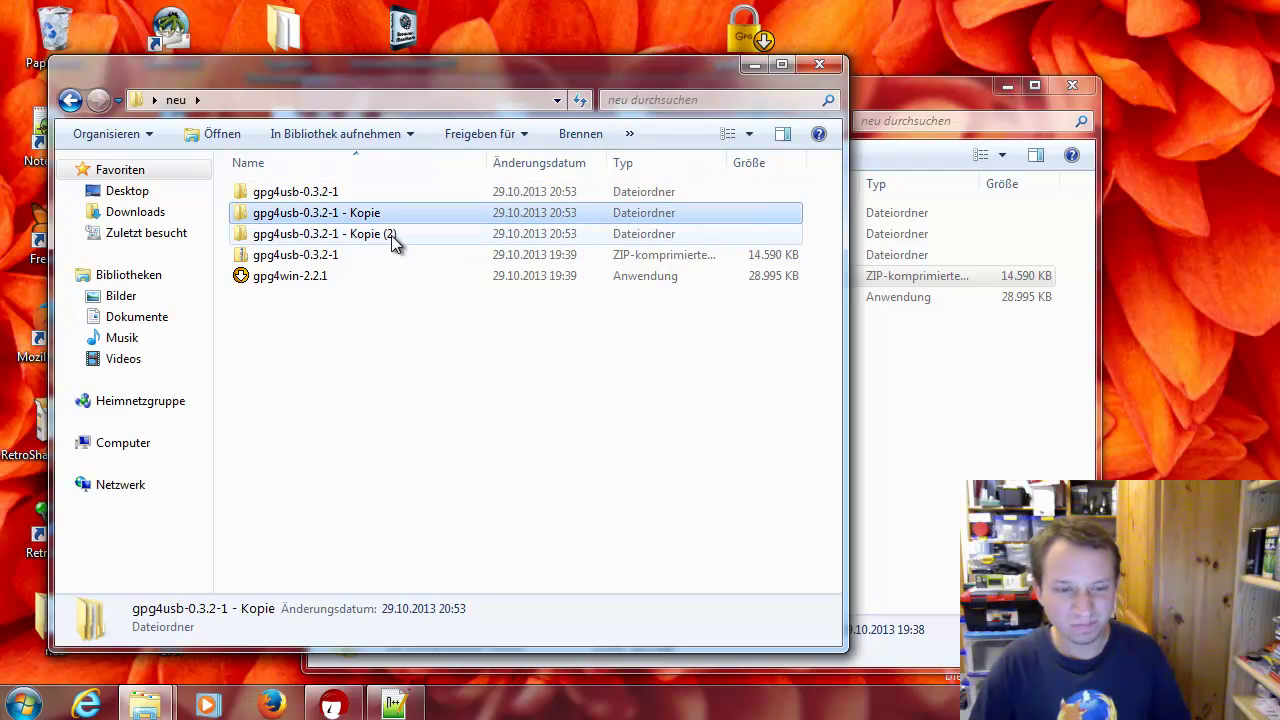
pyautogui.click(391, 233)
pyautogui.click(396, 212)
pyautogui.click(395, 212)
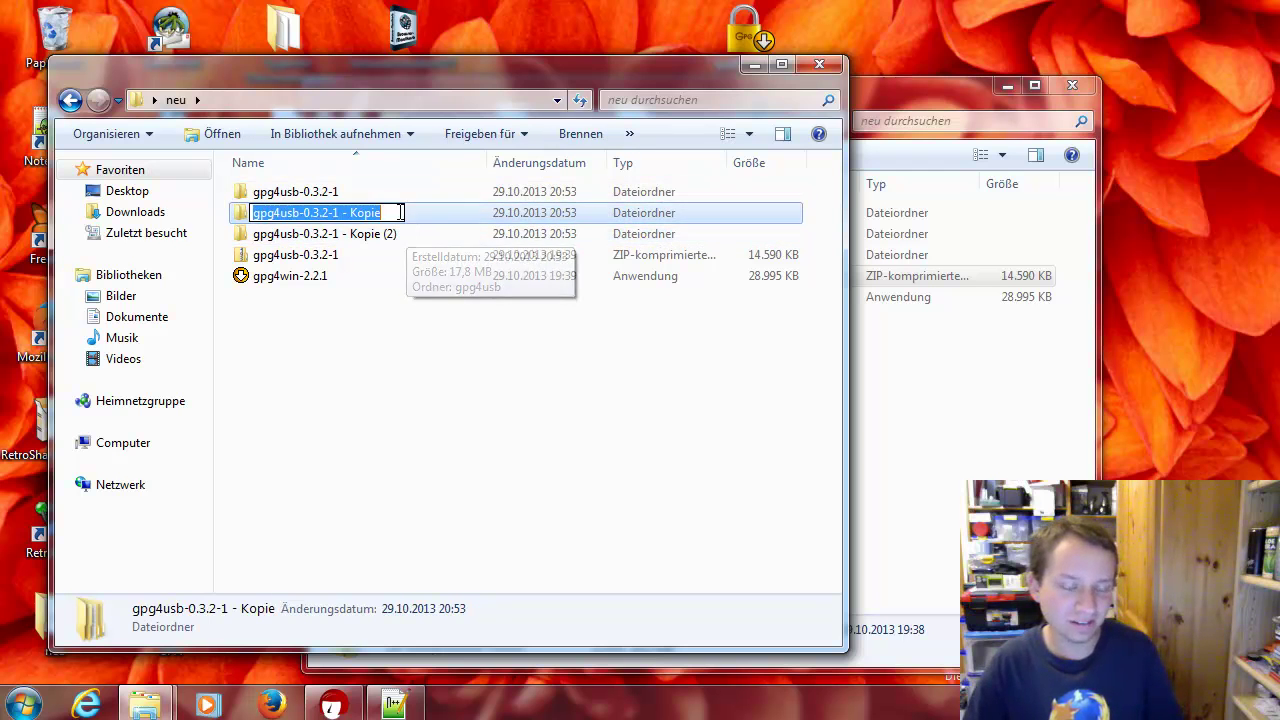
pyautogui.doubleClick(377, 212)
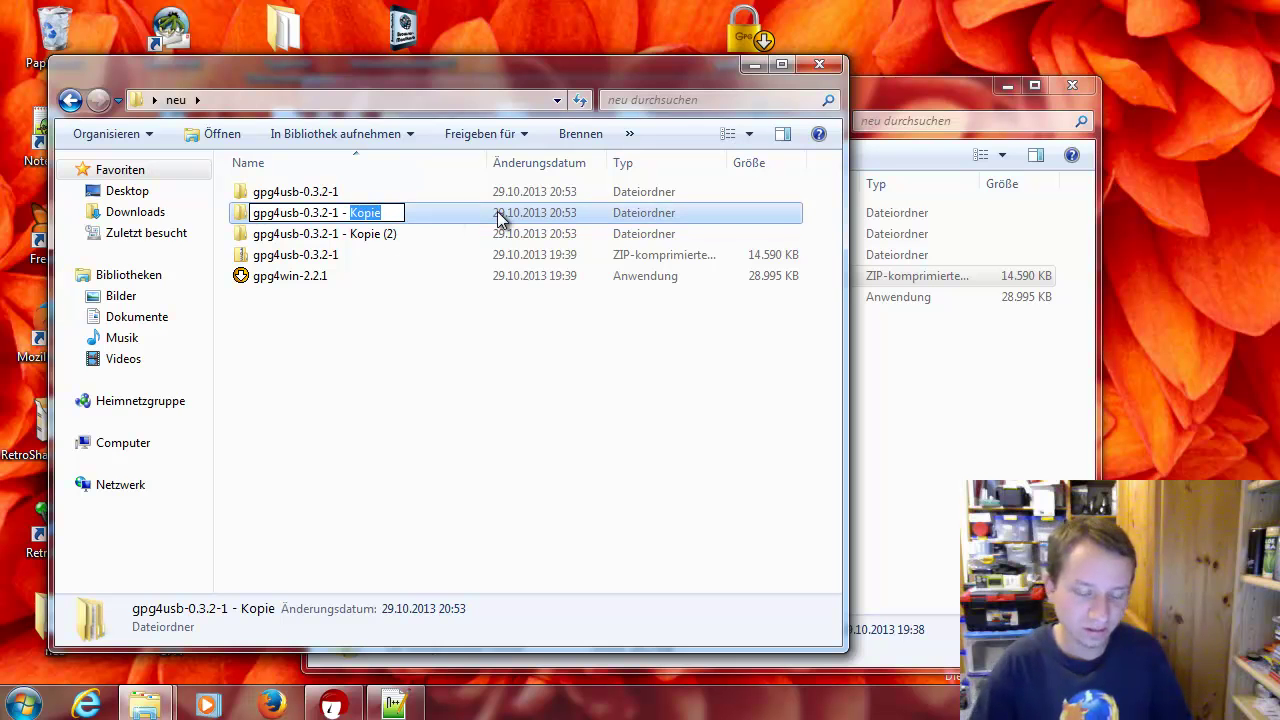
pyautogui.press('BackSpace')
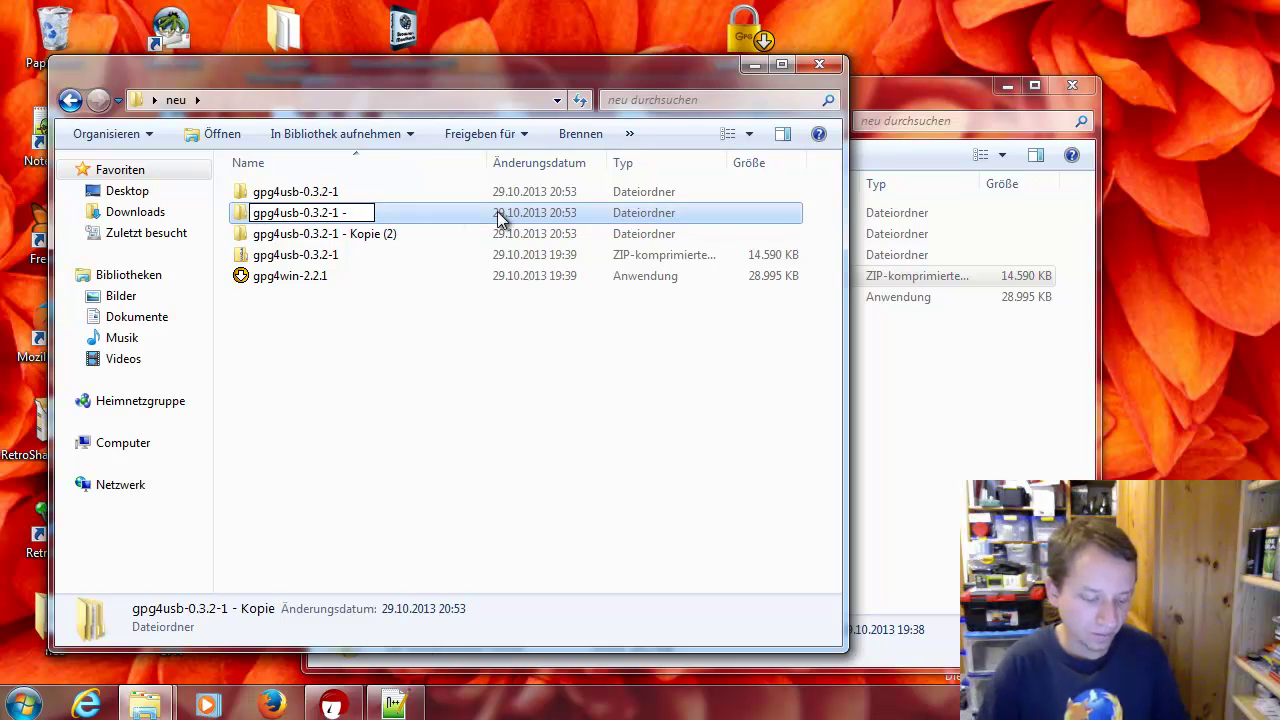
pyautogui.write('Tom')
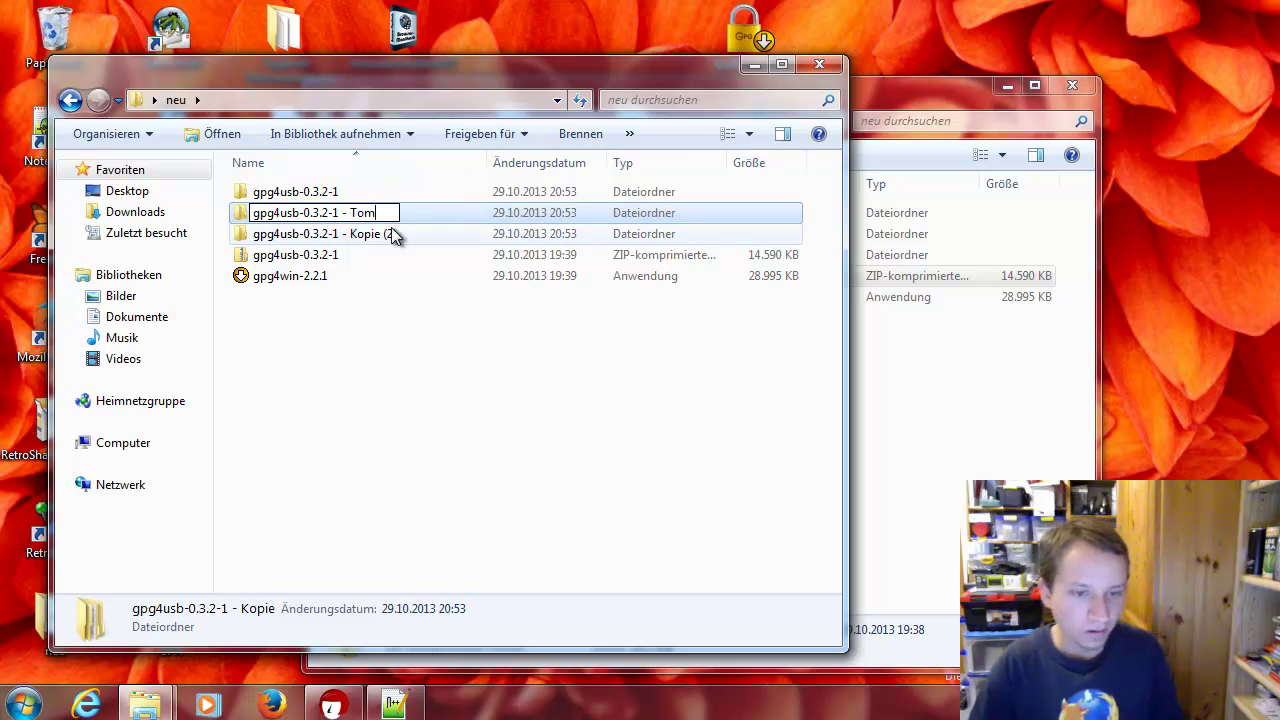
pyautogui.press('Tab')
# Rename the second copy, replacing 'Kopie (2)' with 'Sabi'
pyautogui.click(395, 212)
pyautogui.click(349, 212)
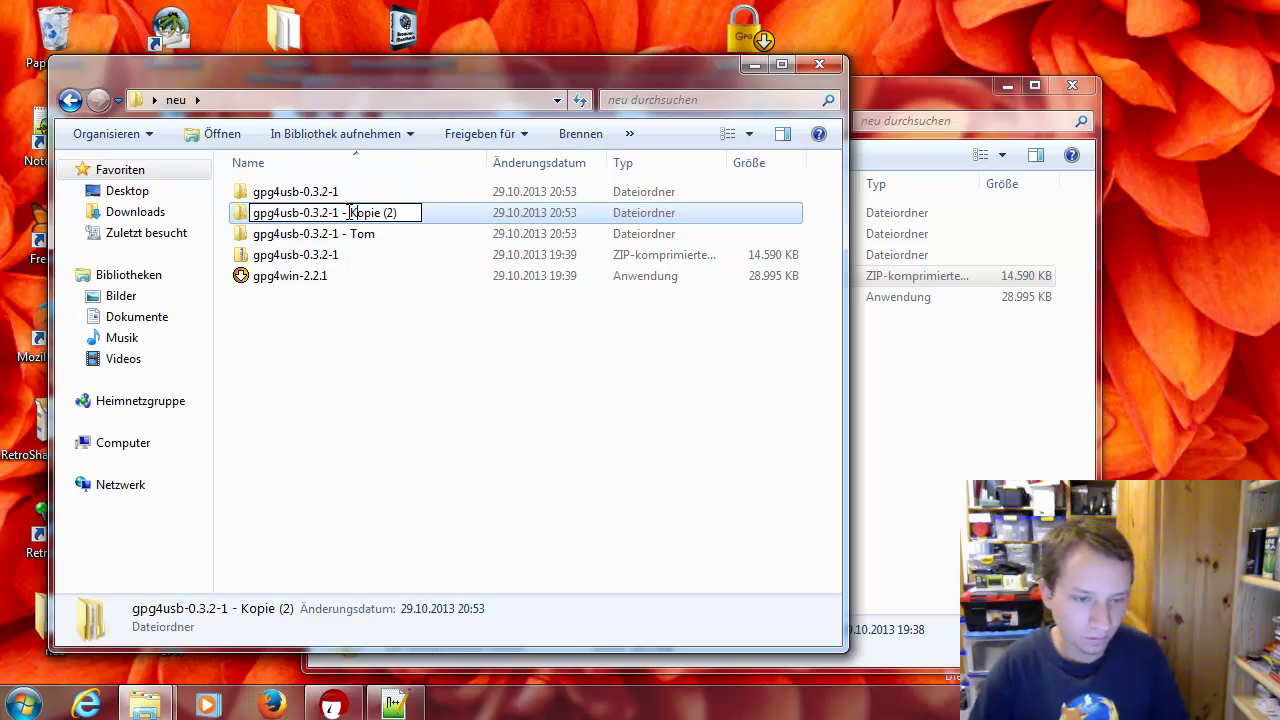
pyautogui.moveTo(349, 212); pyautogui.dragTo(524, 214)
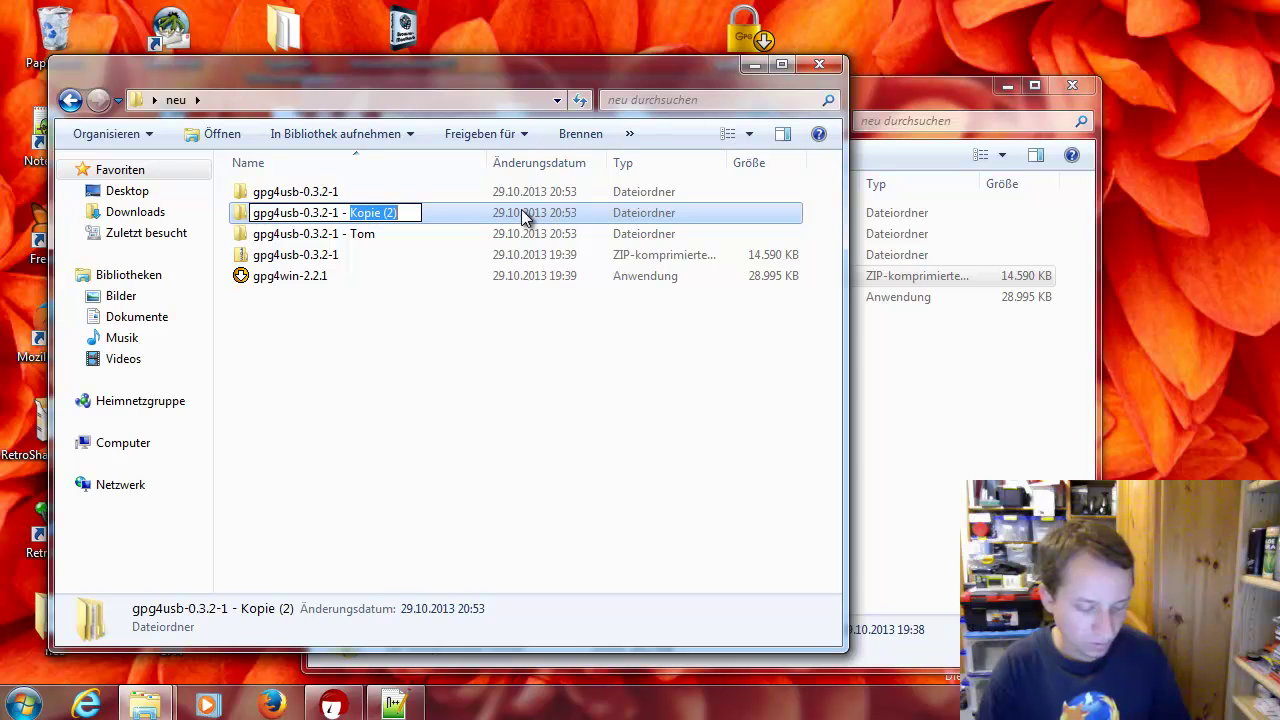
pyautogui.write('Sabi')
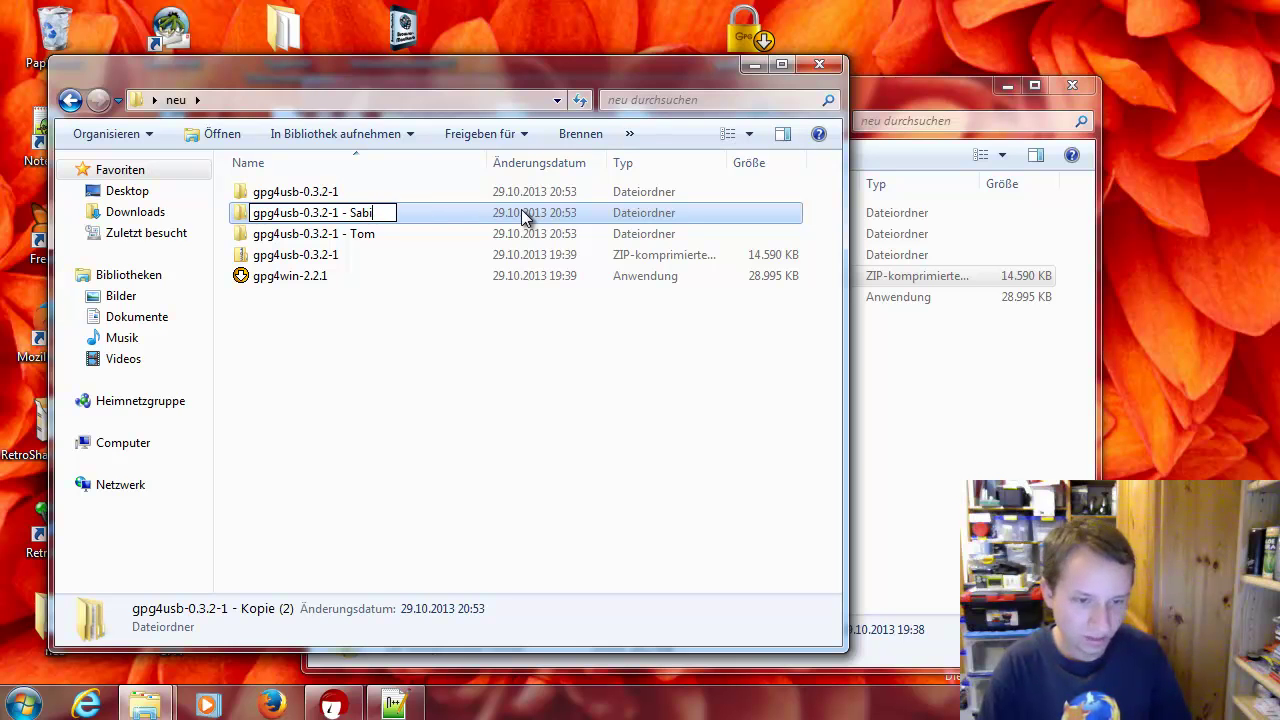
pyautogui.click(432, 372)
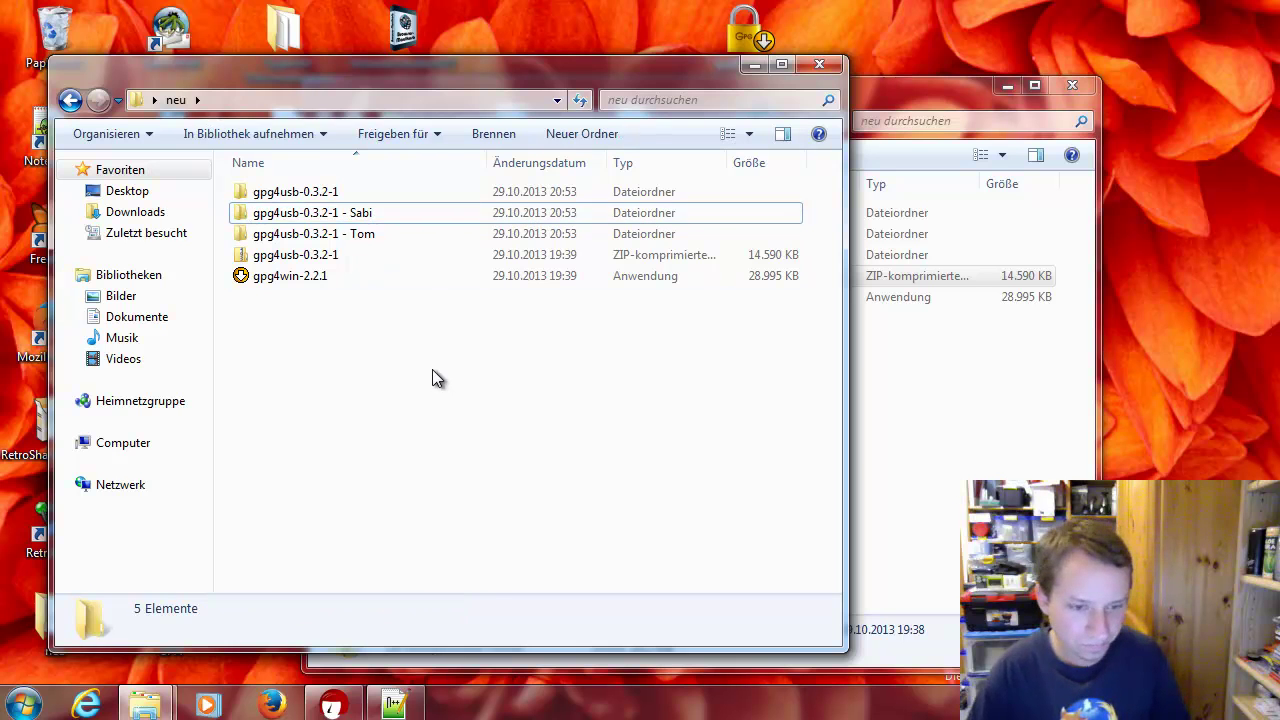
pyautogui.click(417, 212)
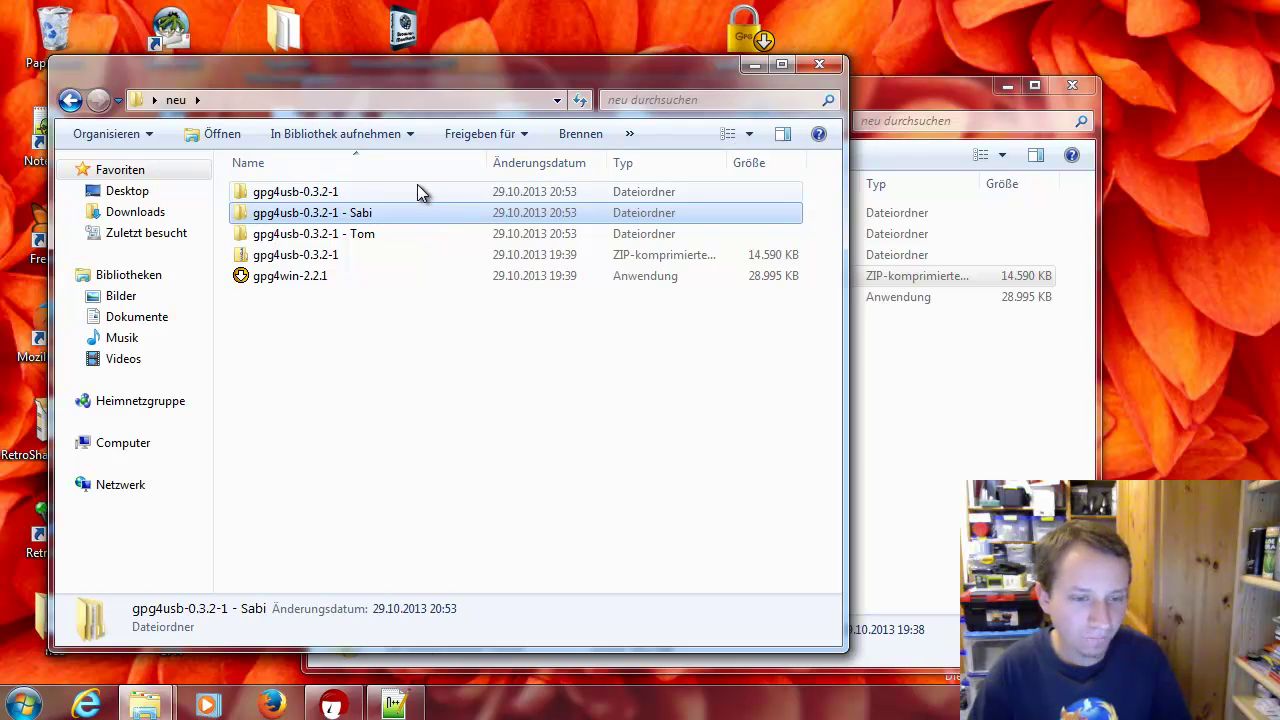
# Append '- Peli' to the original gpg4usb-0.3.2-1 folder's name
pyautogui.click(417, 187)
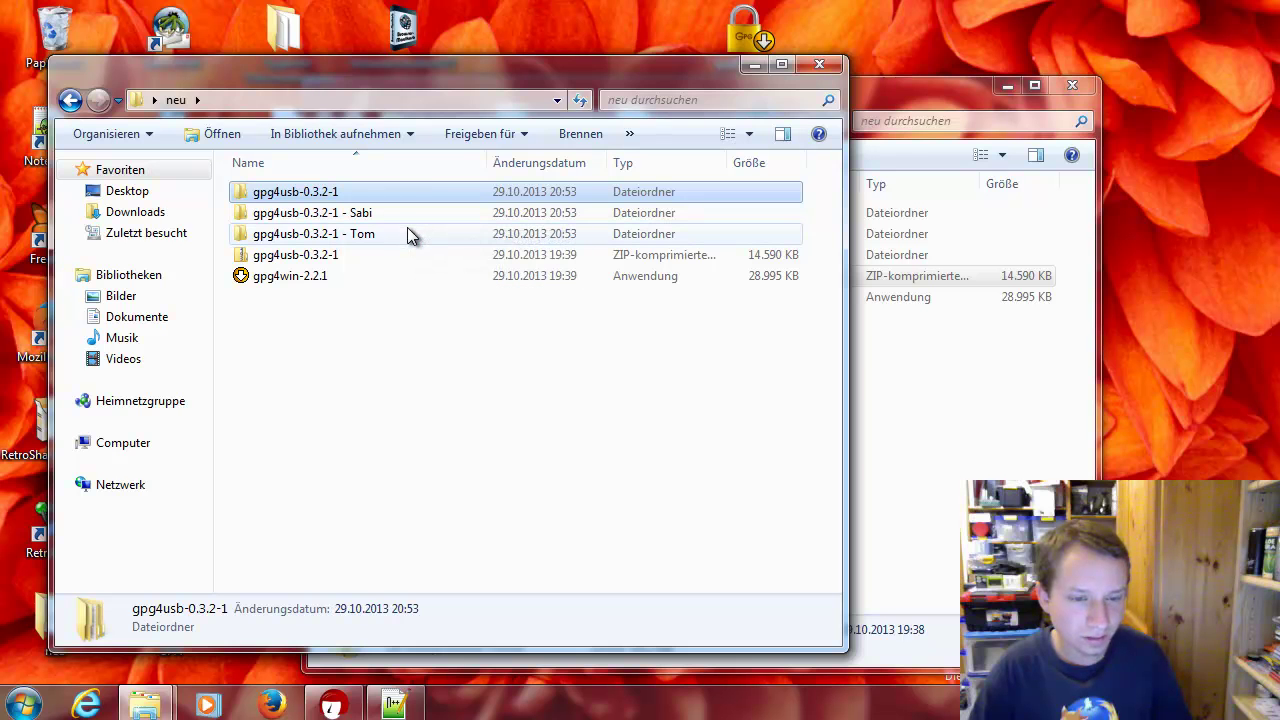
pyautogui.click(407, 196)
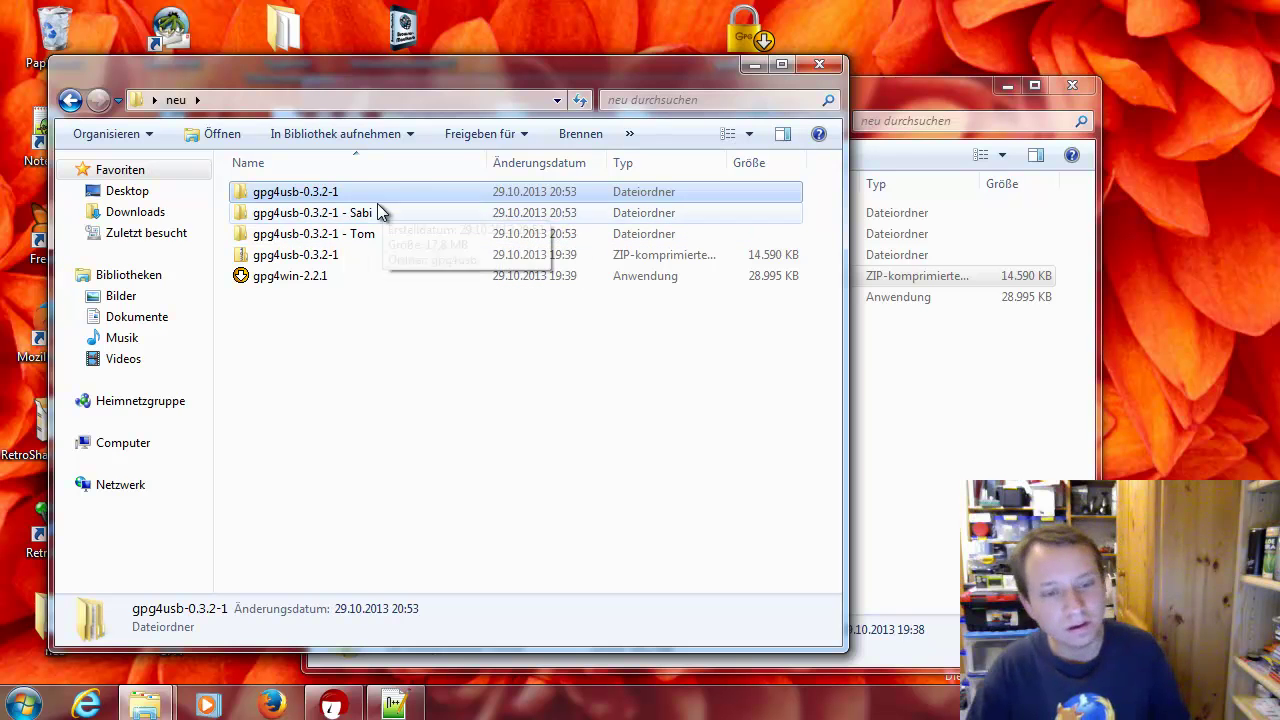
pyautogui.press('End')
pyautogui.write('- Peli')
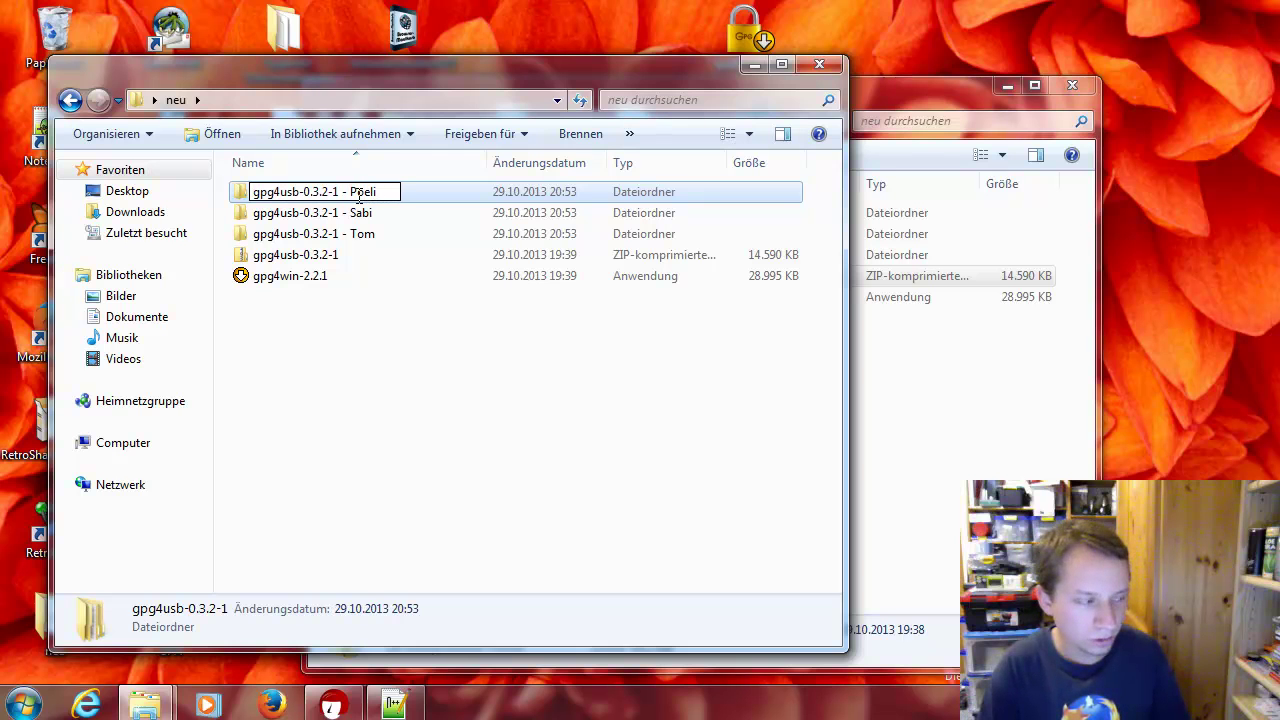
pyautogui.press('Return')
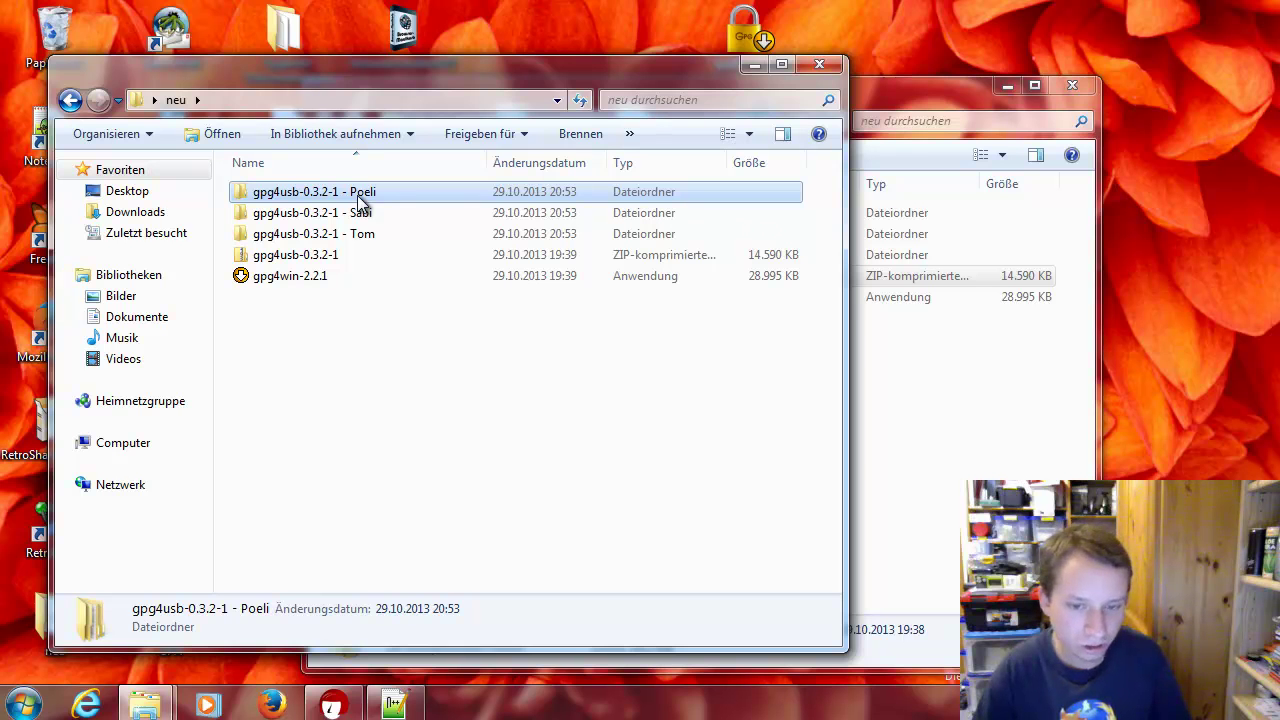
# Rearrange the neu Explorer windows and bring Kleopatra to the front
pyautogui.click(621, 420)
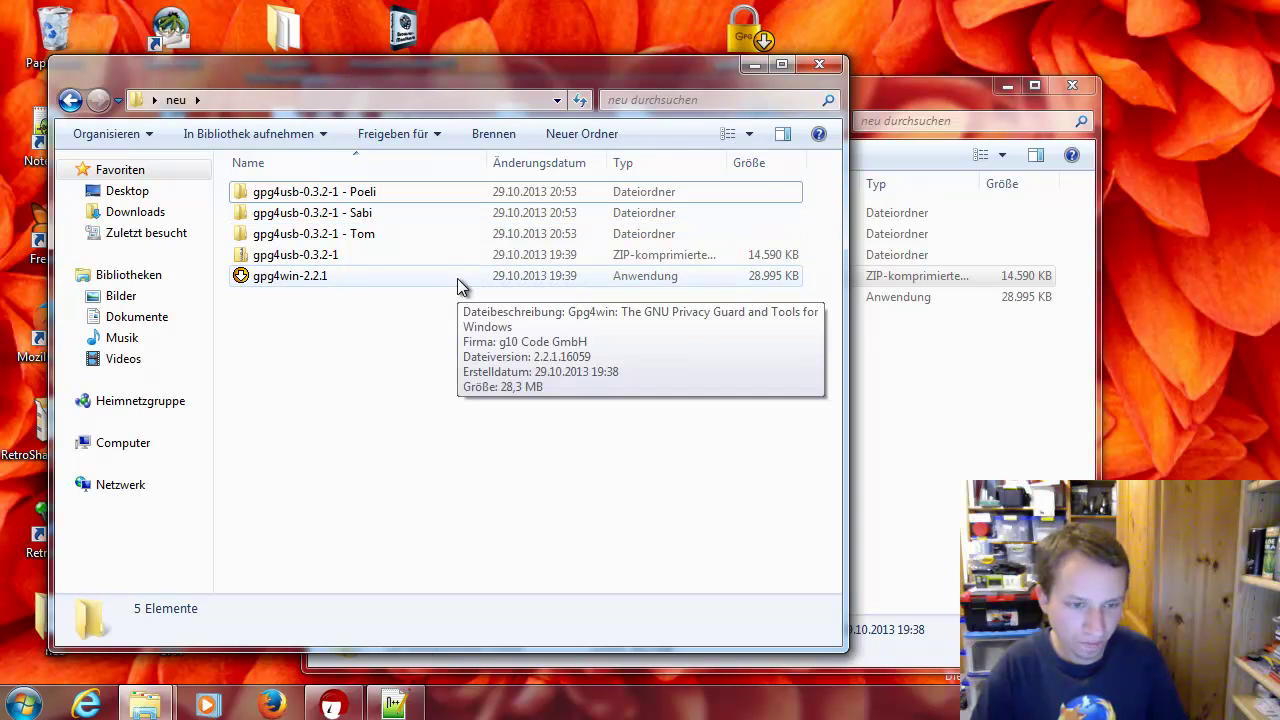
pyautogui.click(963, 355)
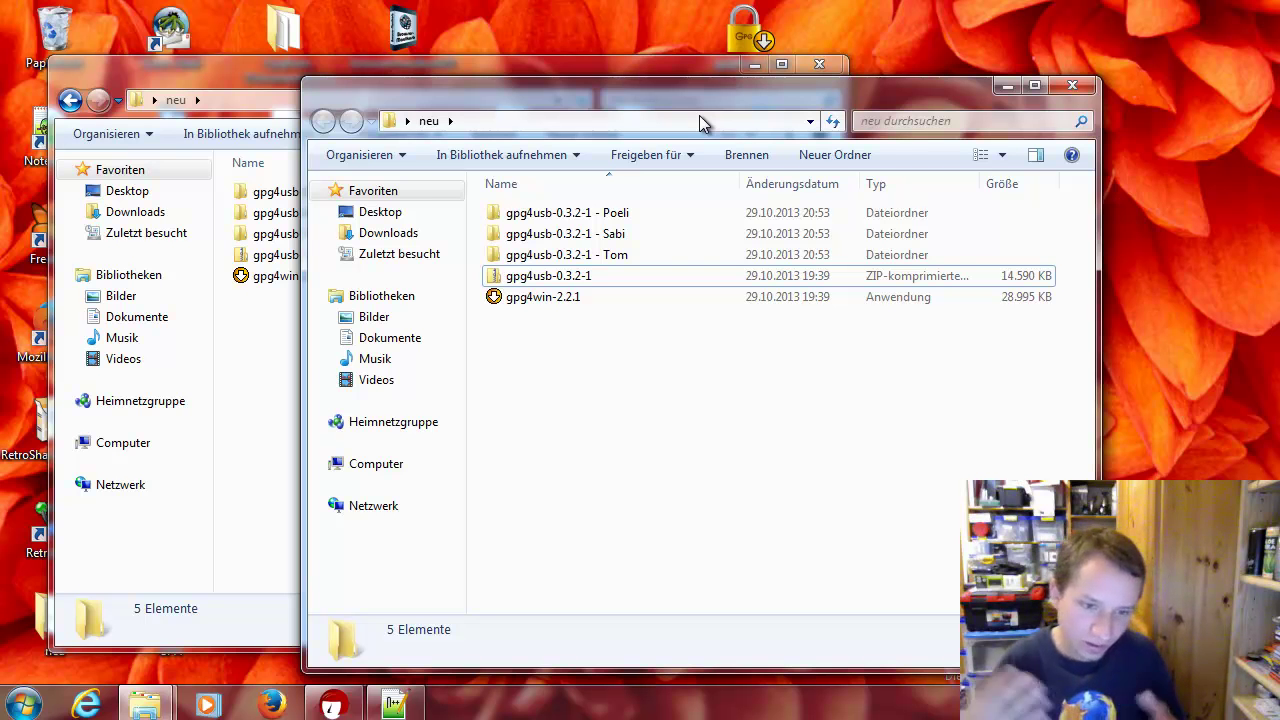
pyautogui.moveTo(693, 100); pyautogui.dragTo(769, 110)
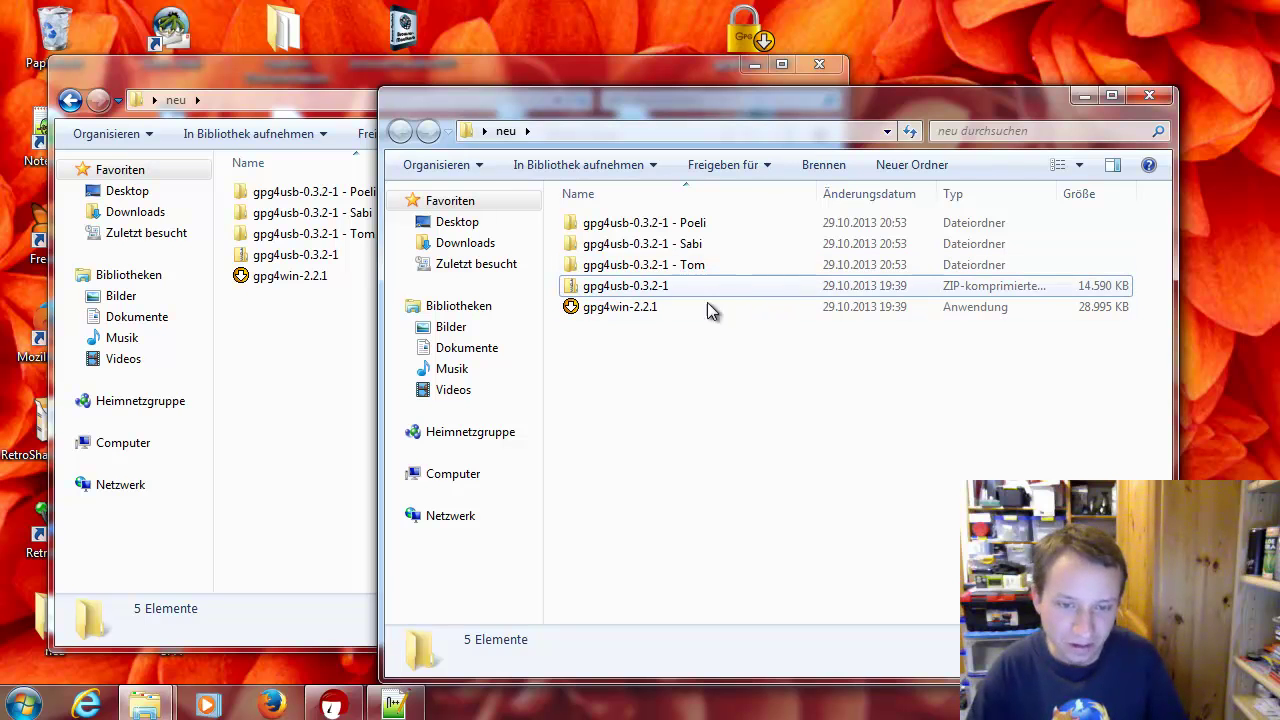
pyautogui.click(333, 705)
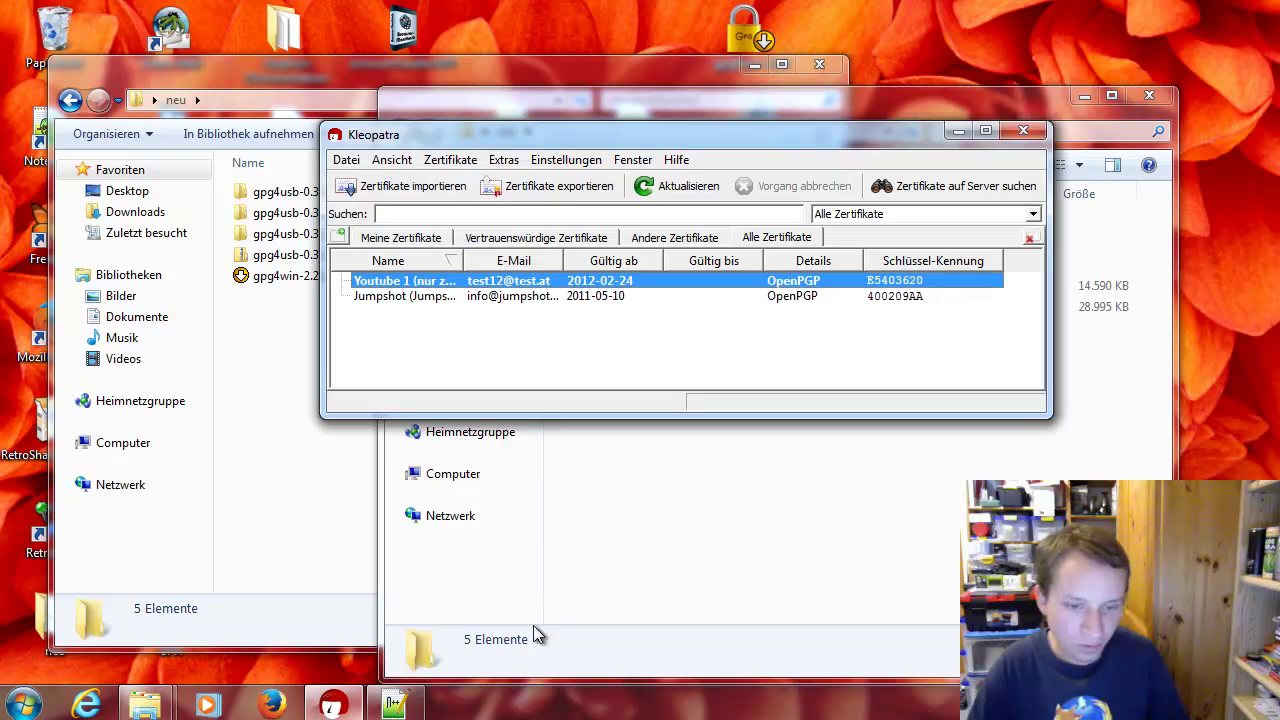
# Move the Kleopatra window lower-left and widen the Name column
pyautogui.click(531, 353)
pyautogui.moveTo(382, 137); pyautogui.dragTo(355, 185)
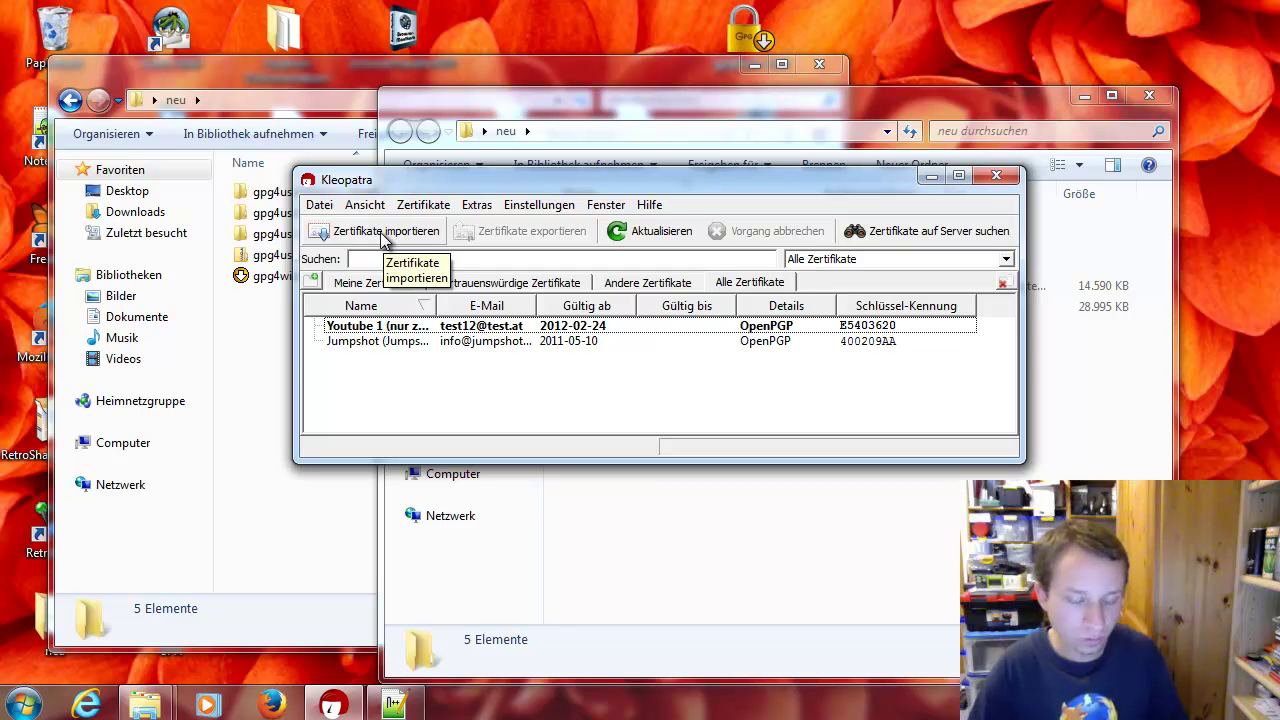
pyautogui.click(320, 205)
pyautogui.click(320, 205)
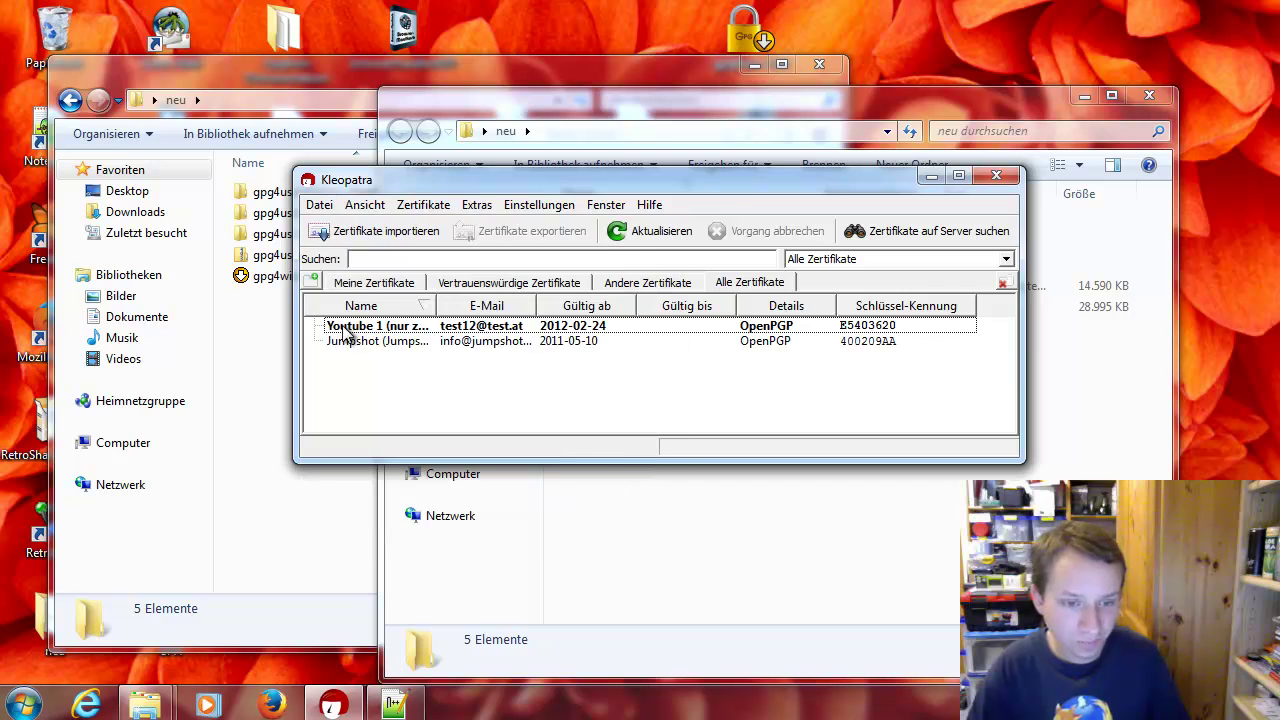
pyautogui.moveTo(432, 300); pyautogui.dragTo(479, 305)
# Add a new All Certificates tab and select the Jumpshot certificate
pyautogui.click(472, 328)
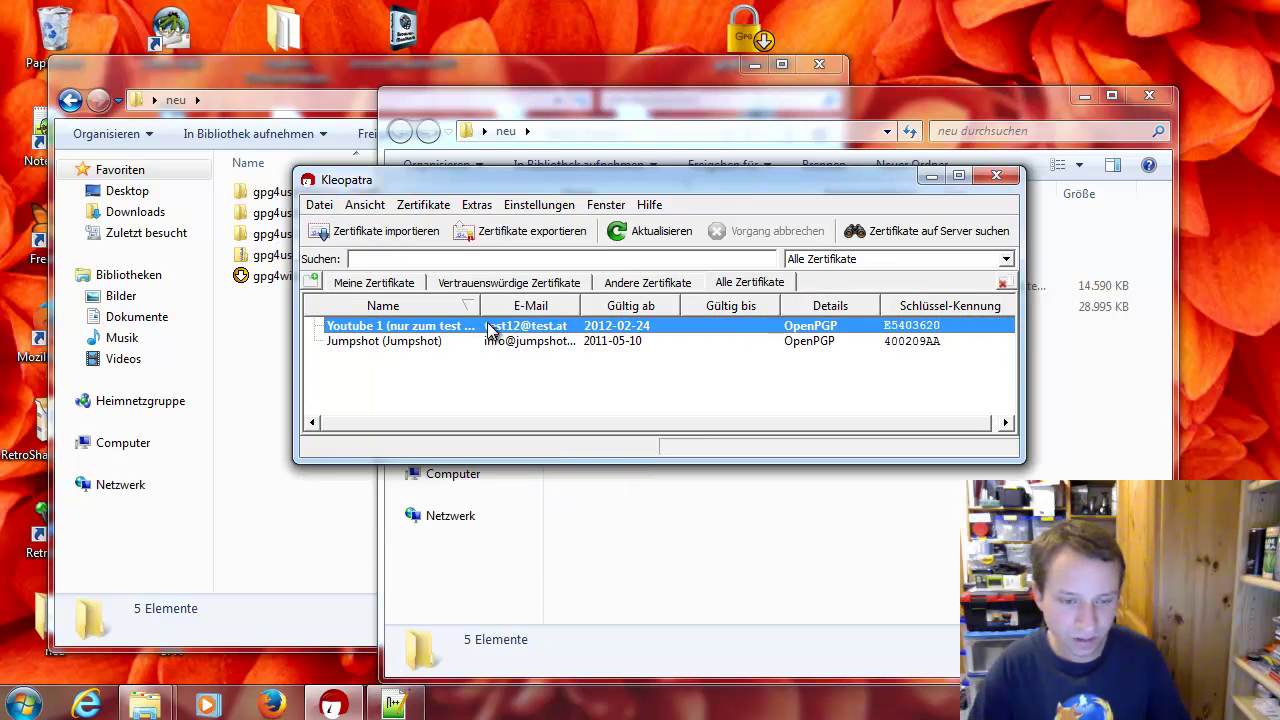
pyautogui.click(396, 282)
pyautogui.click(313, 281)
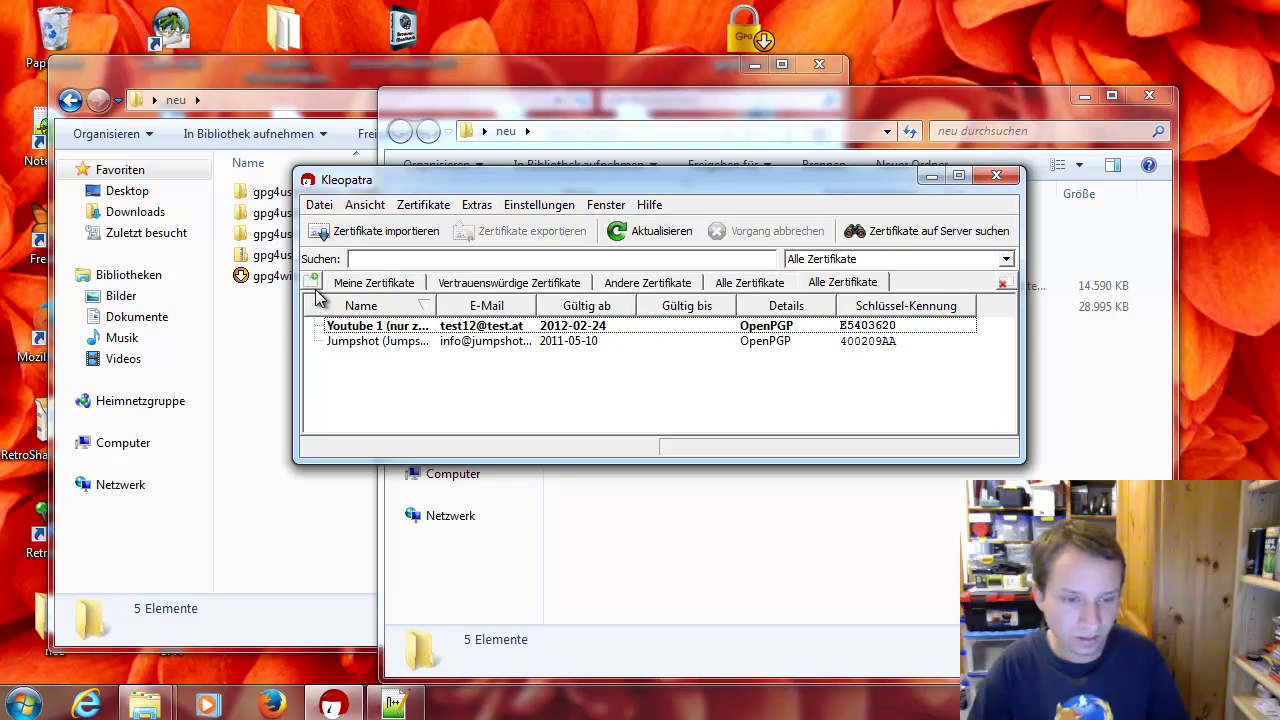
pyautogui.click(366, 343)
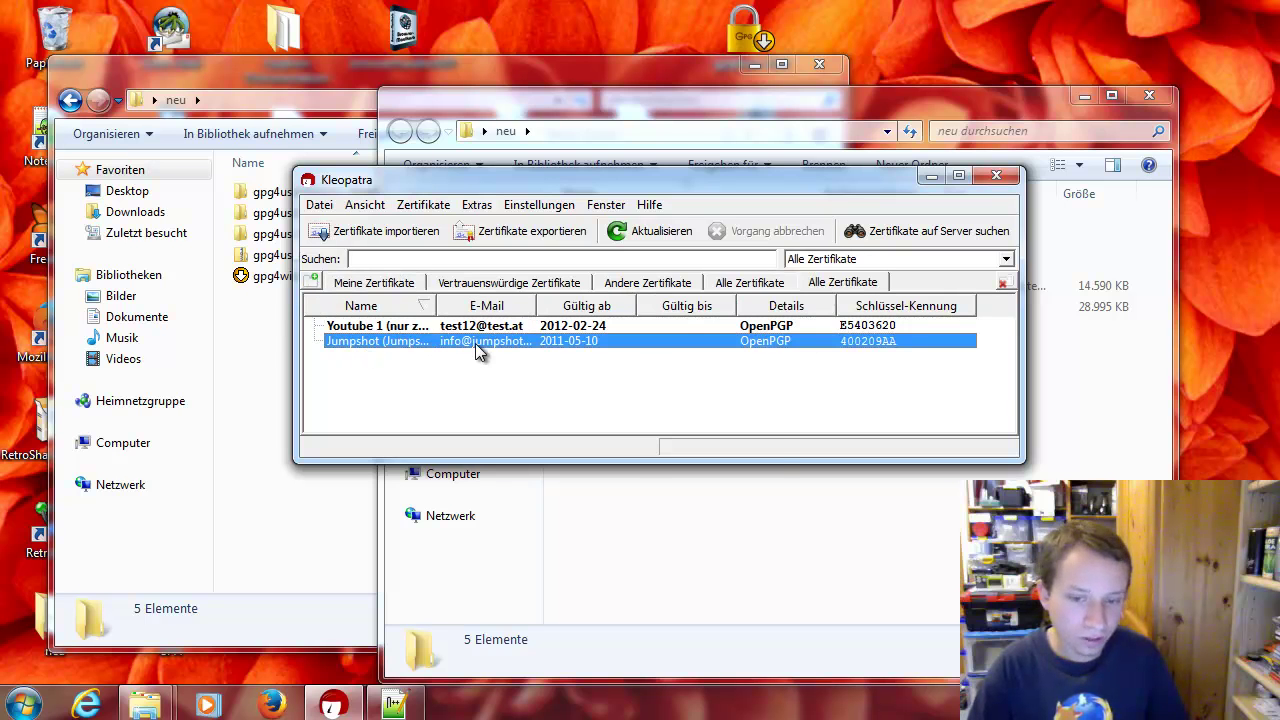
pyautogui.moveTo(477, 348)
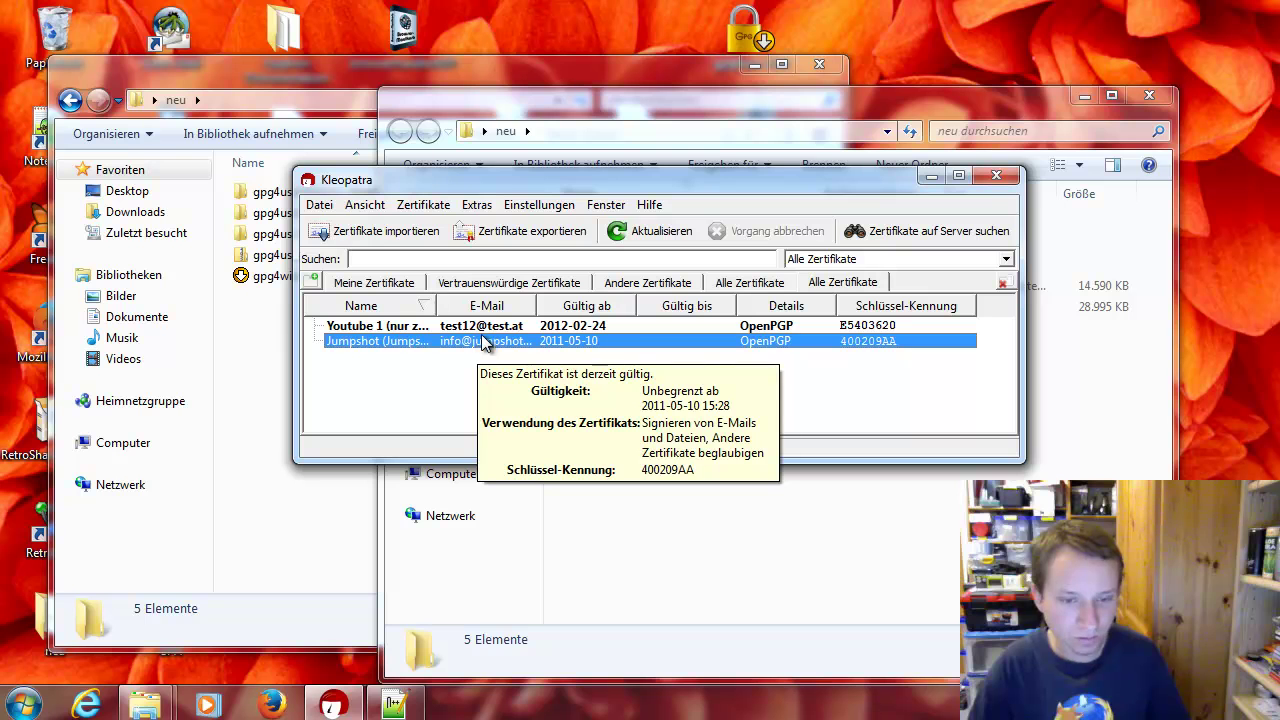
pyautogui.click(497, 358)
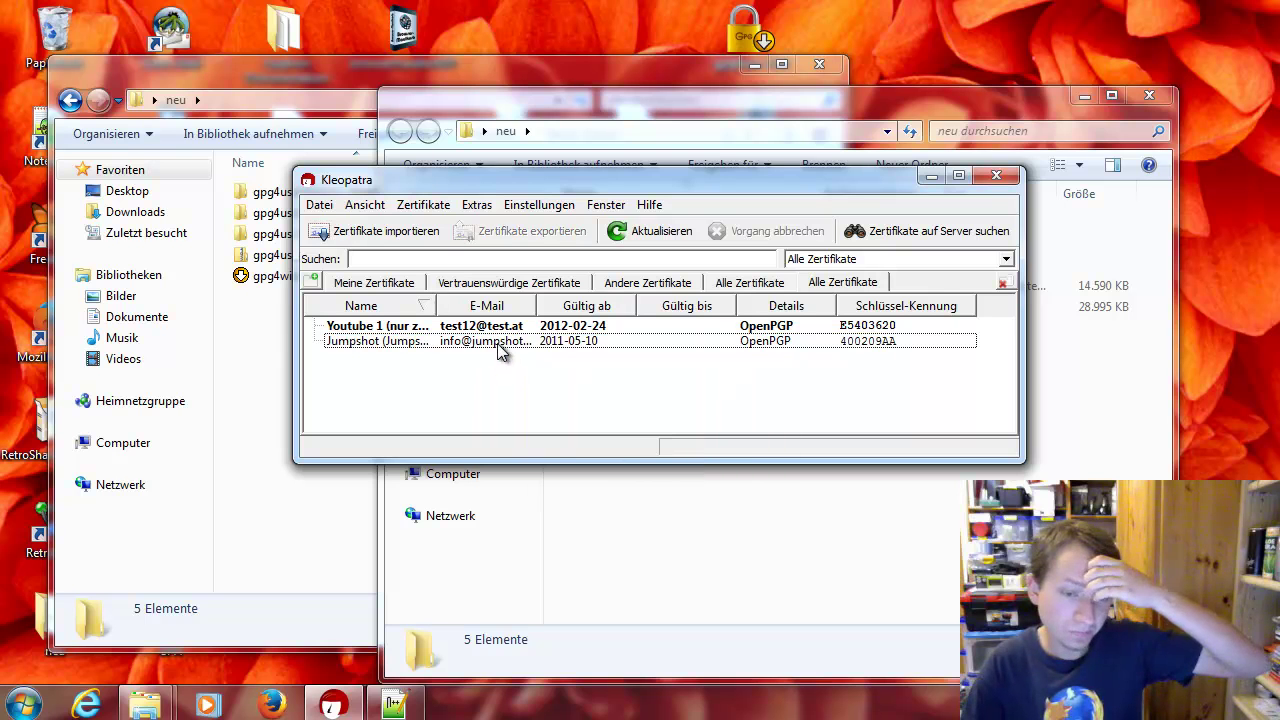
pyautogui.click(497, 341)
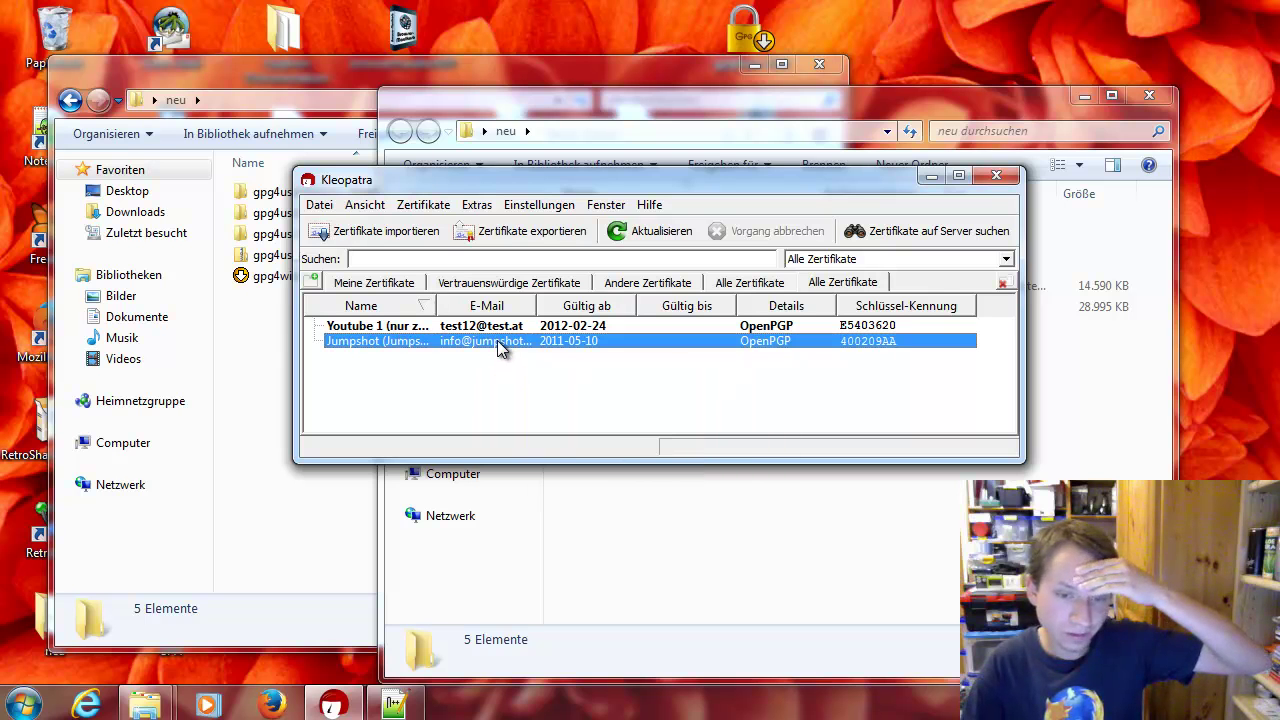
pyautogui.click(331, 207)
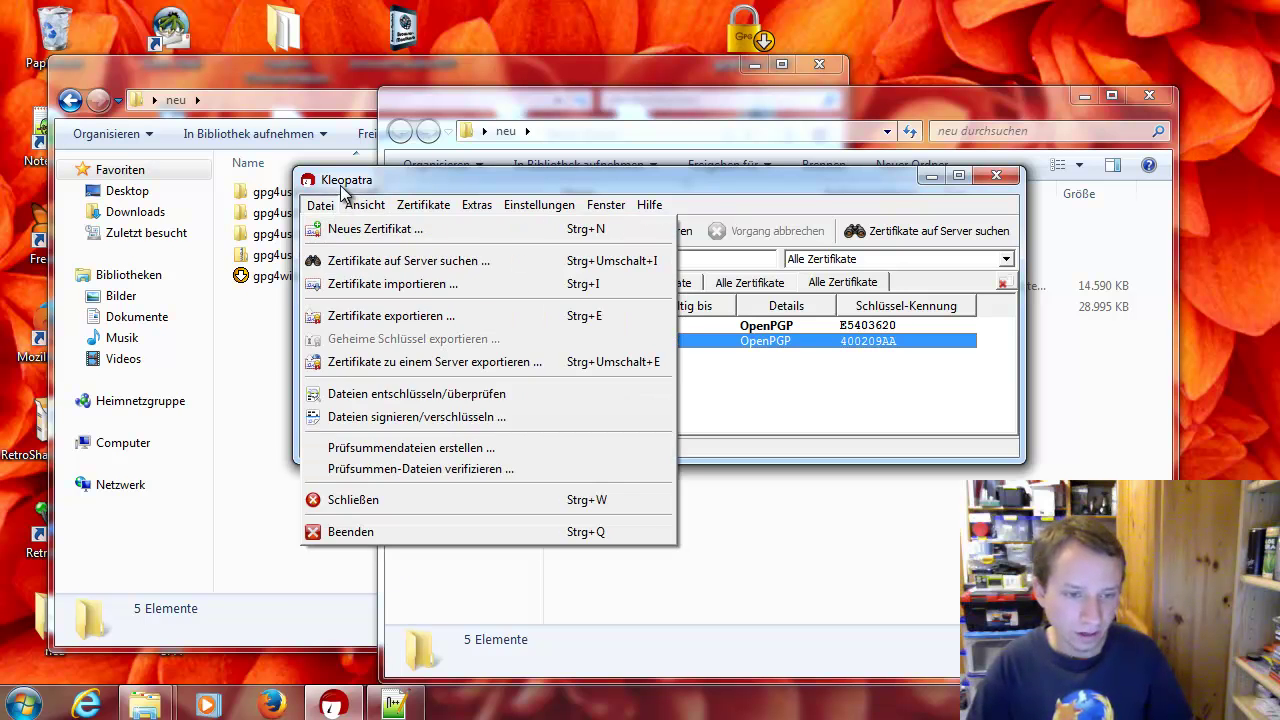
pyautogui.click(333, 205)
pyautogui.click(580, 332)
pyautogui.rightClick(573, 327)
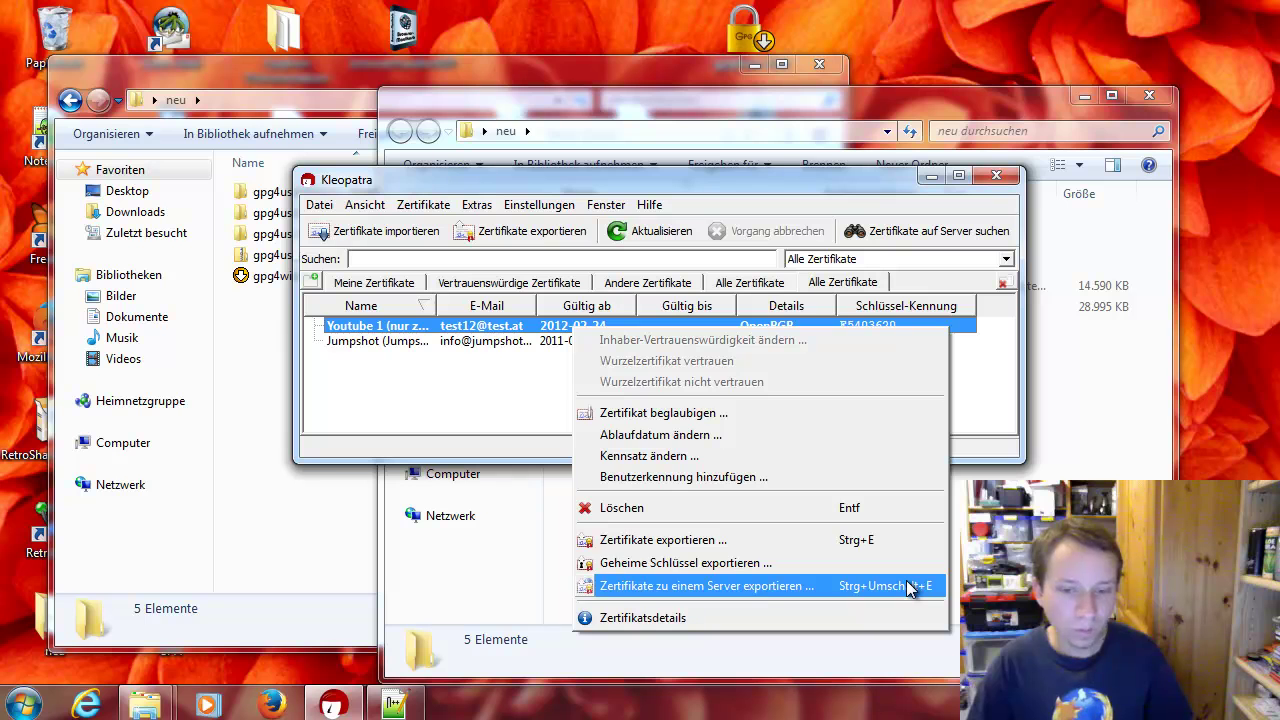
pyautogui.click(432, 403)
pyautogui.click(466, 340)
pyautogui.click(477, 328)
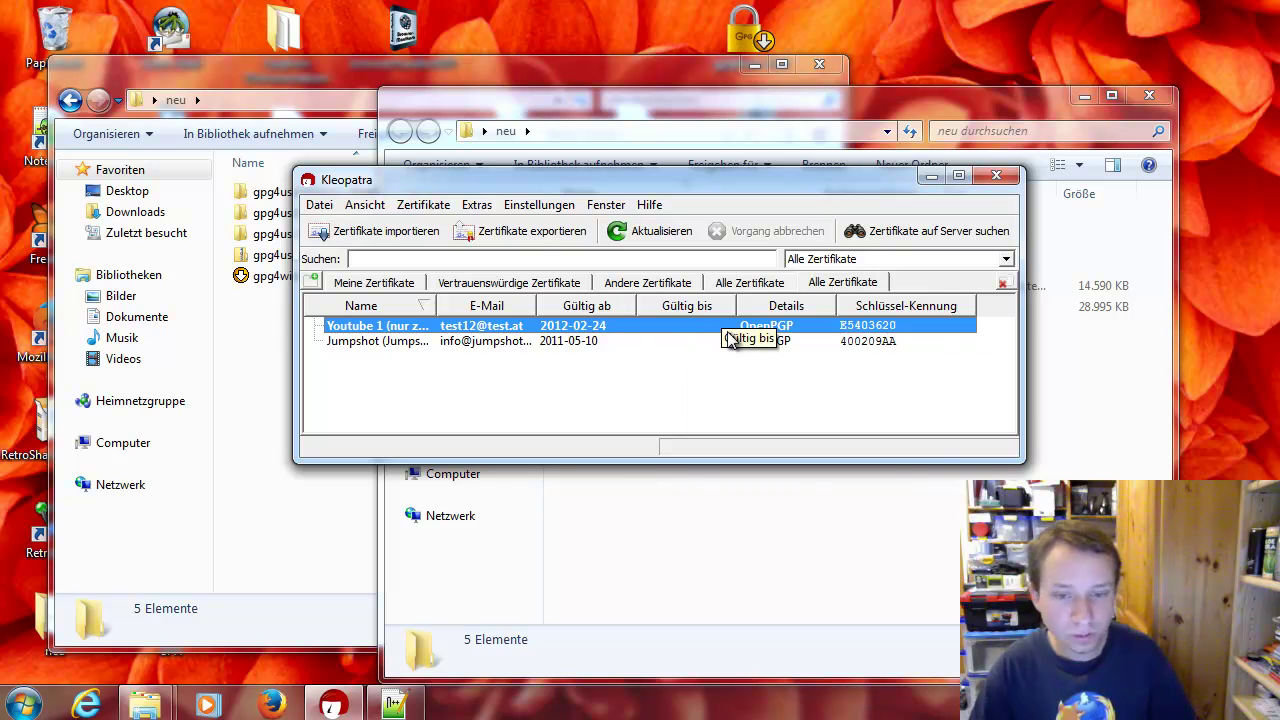
pyautogui.moveTo(720, 330)
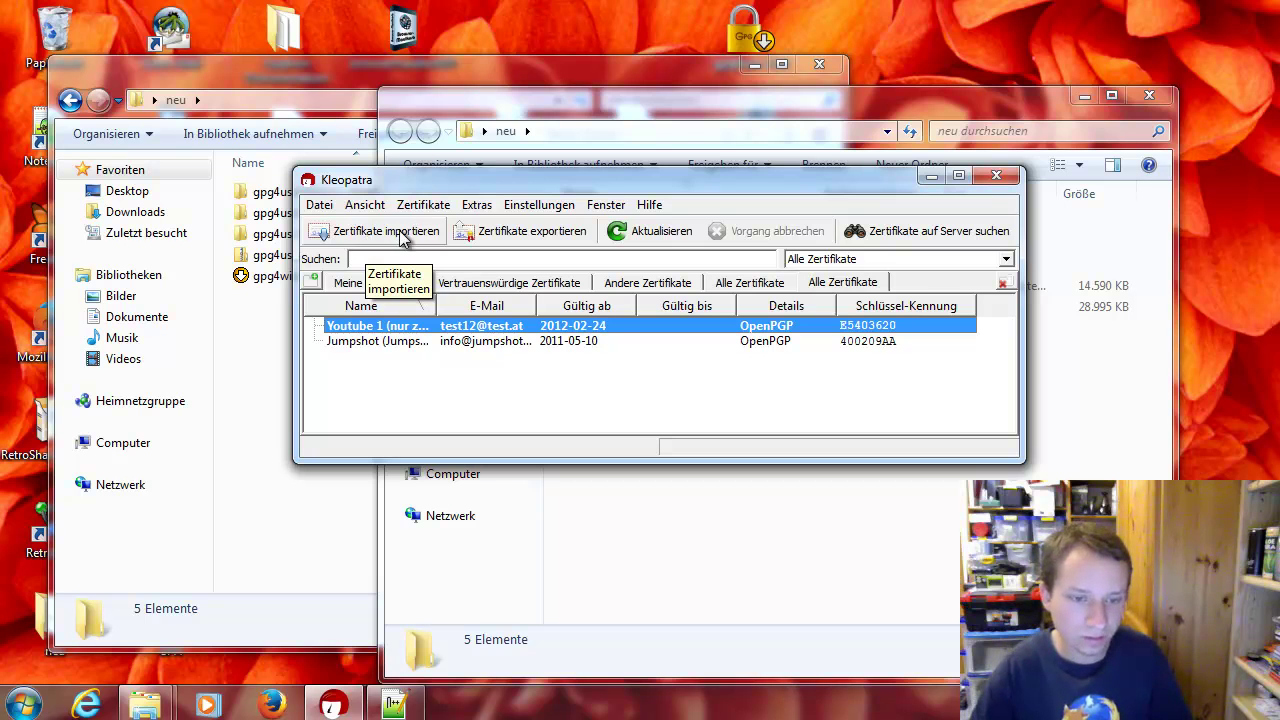
pyautogui.click(483, 342)
pyautogui.click(483, 331)
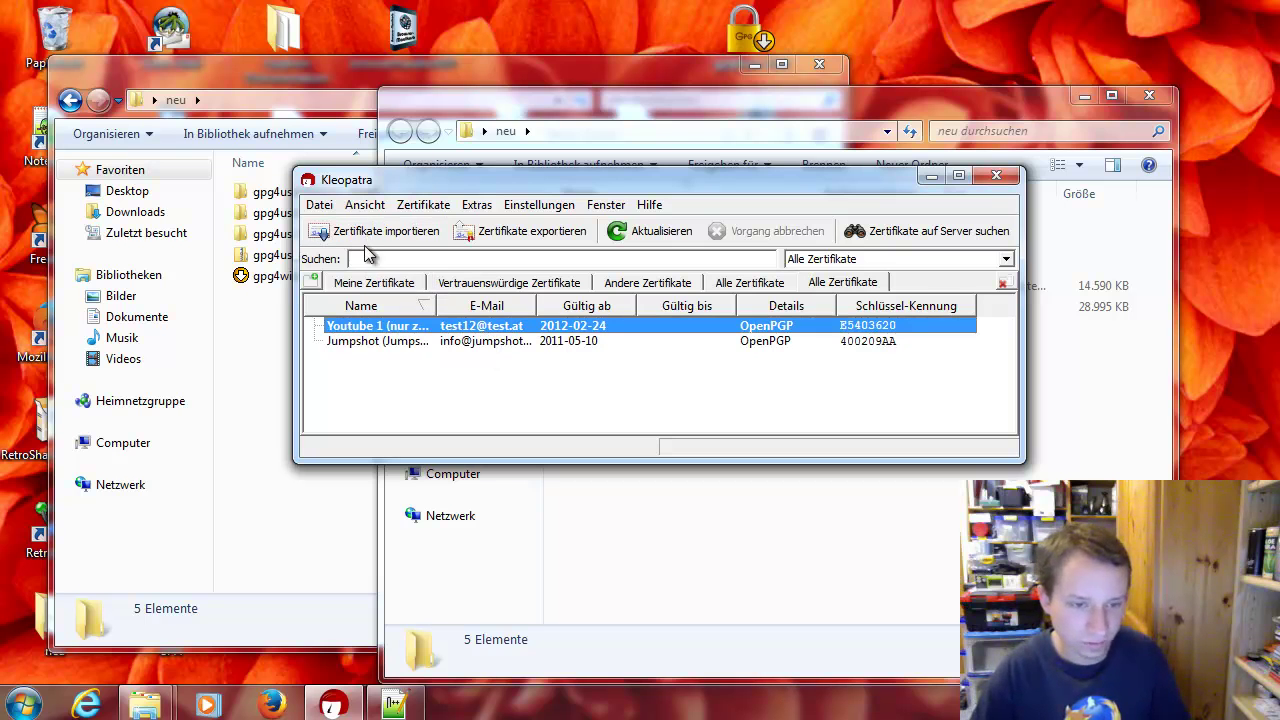
# Begin a personal OpenPGP key pair and enter the holder's name and e-mail address
pyautogui.click(320, 206)
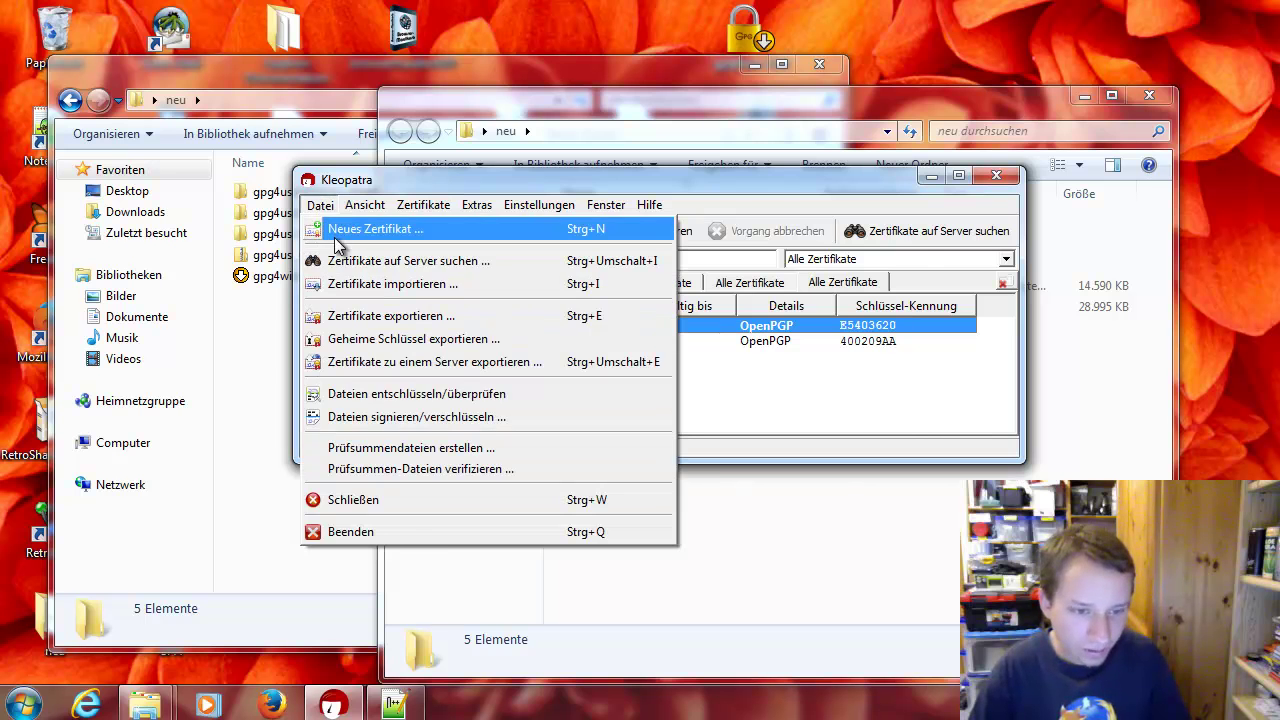
pyautogui.click(355, 229)
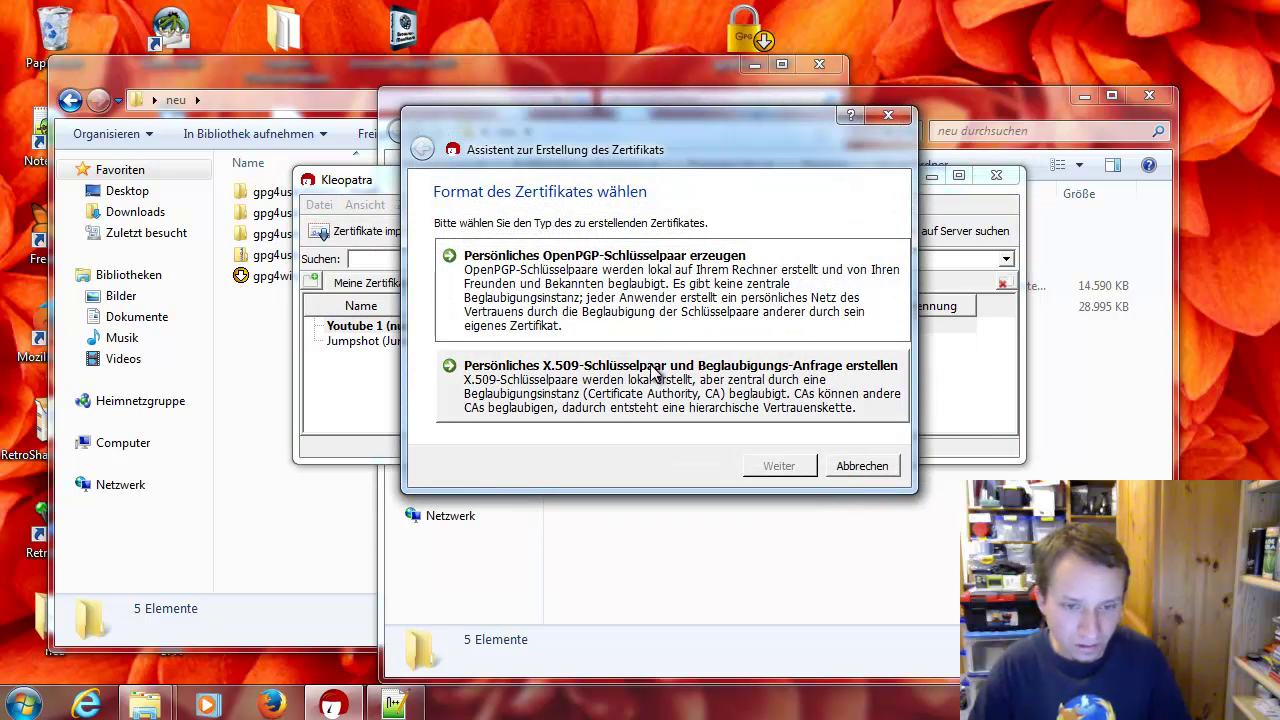
pyautogui.click(598, 270)
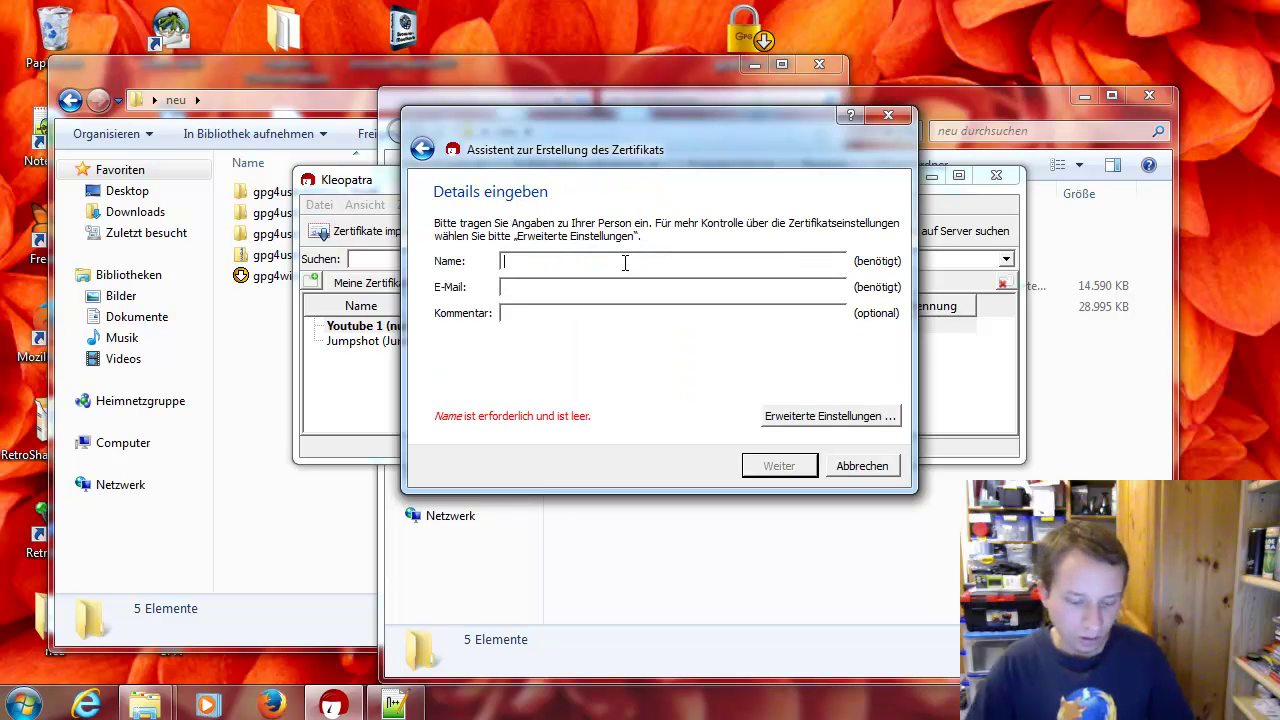
pyautogui.write('Poeli')
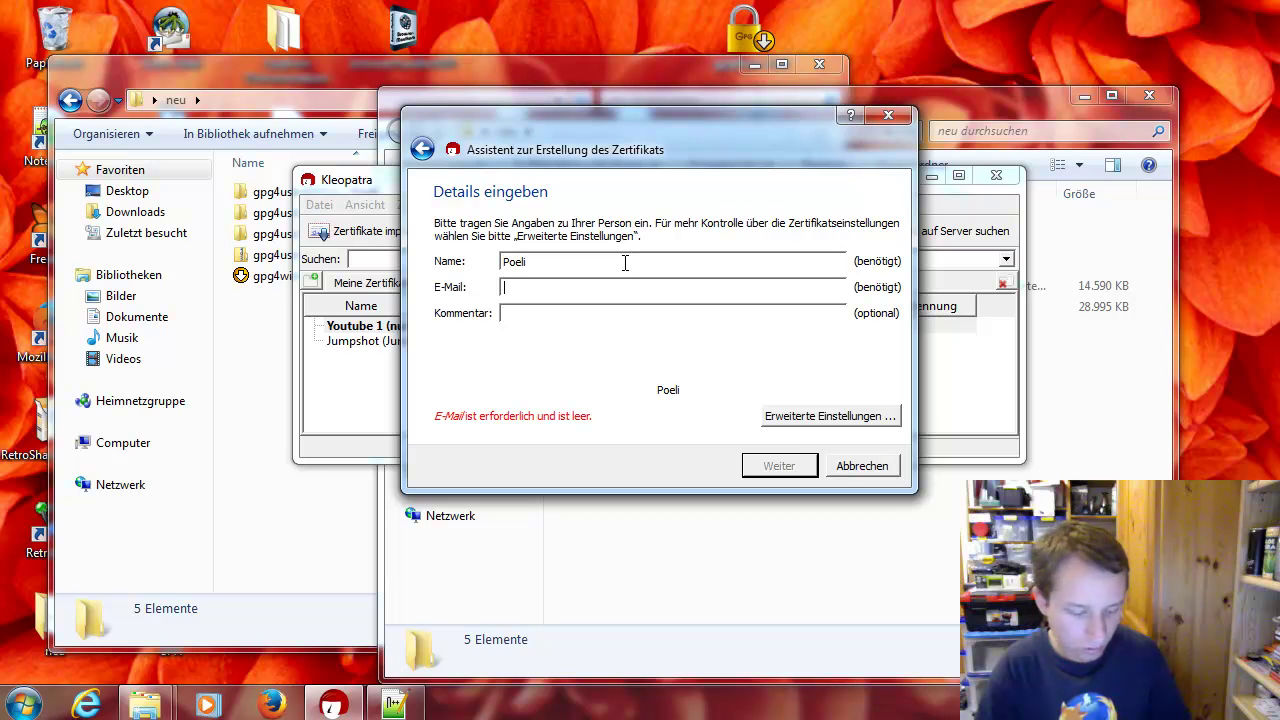
pyautogui.write('asdf')
pyautogui.write('@sadf')
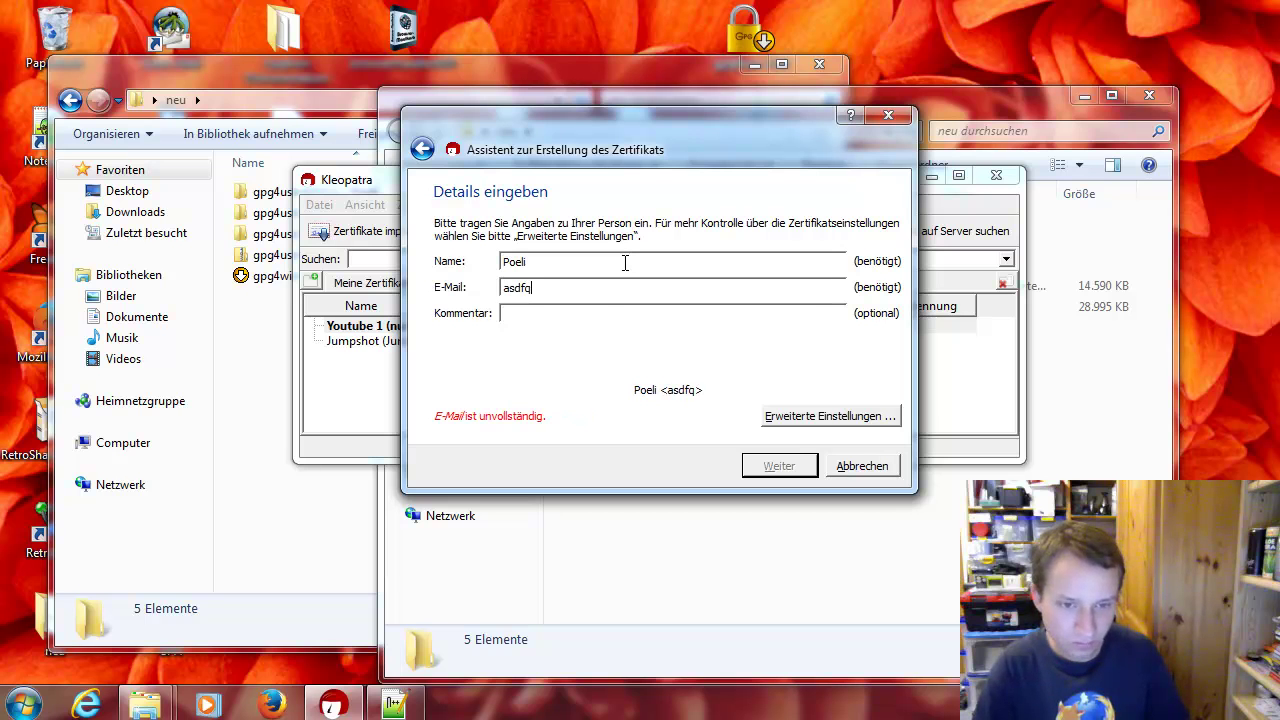
pyautogui.press('BackSpace')
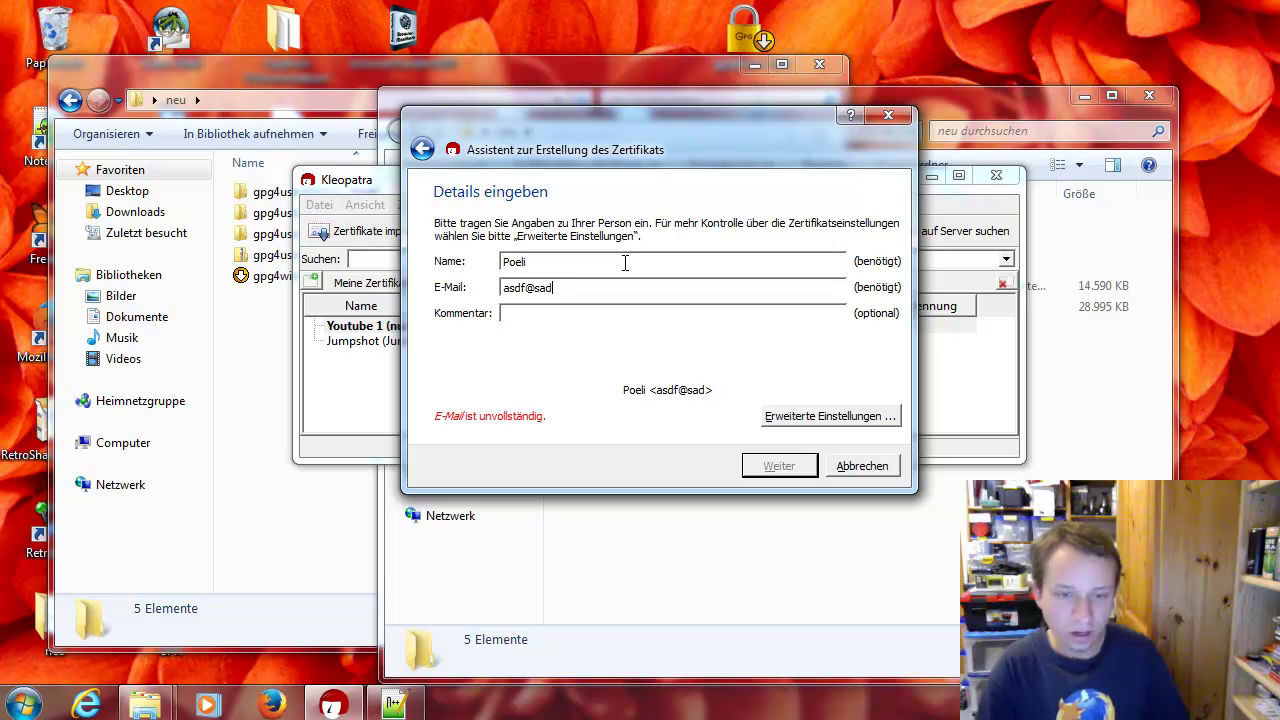
pyautogui.write('.ast')
pyautogui.press('BackSpace')
pyautogui.press('BackSpace')
pyautogui.write('t')
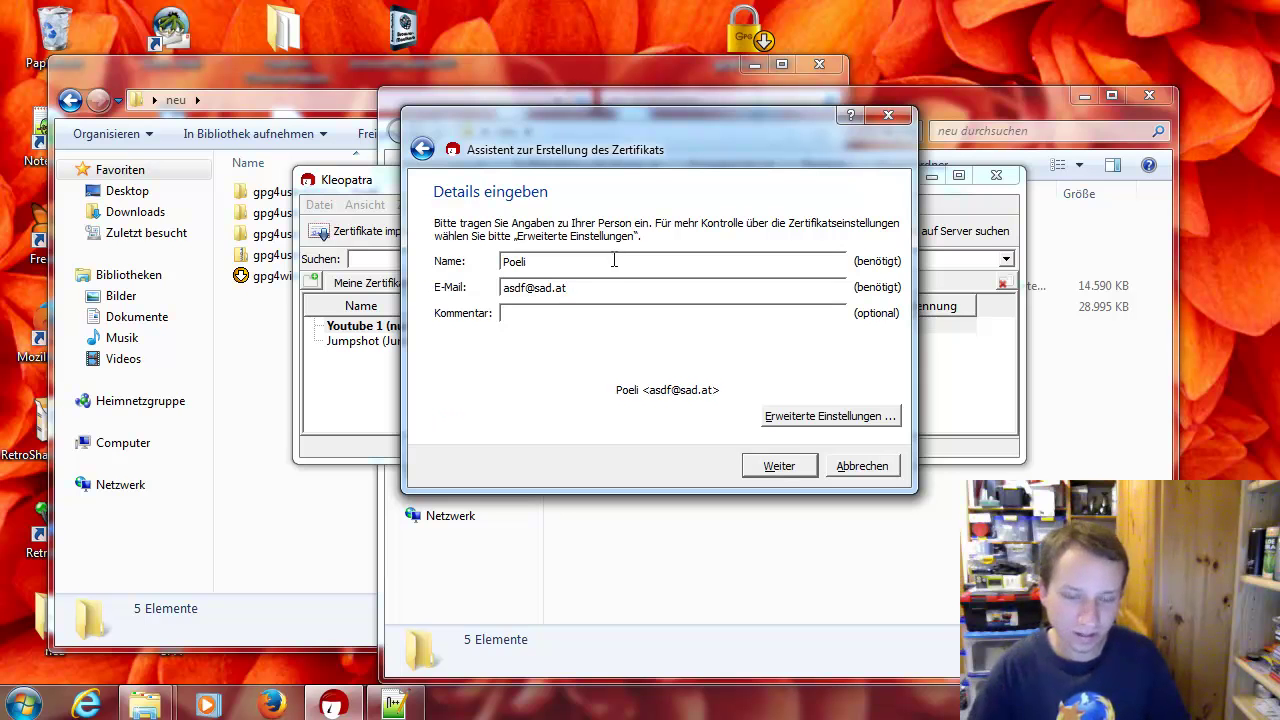
# Set the key to expire 2013-10-31 with RSA 2,048 bit, then proceed to the review
pyautogui.click(802, 420)
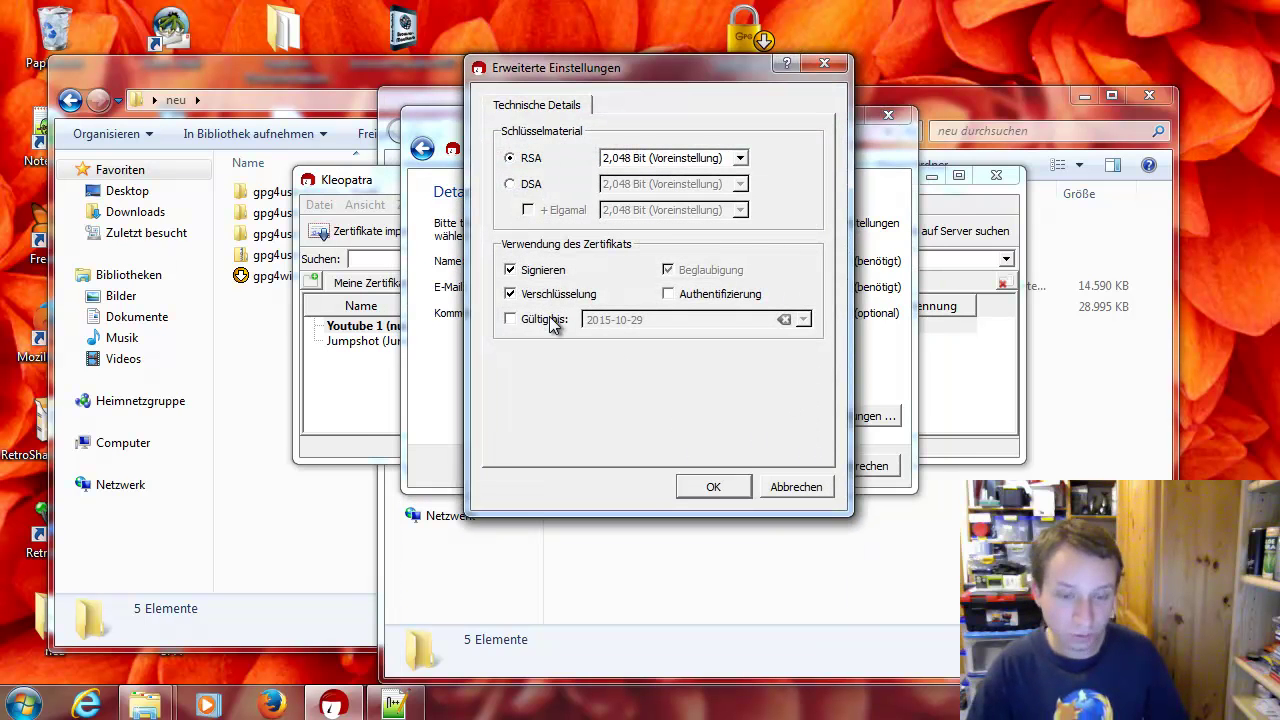
pyautogui.click(545, 320)
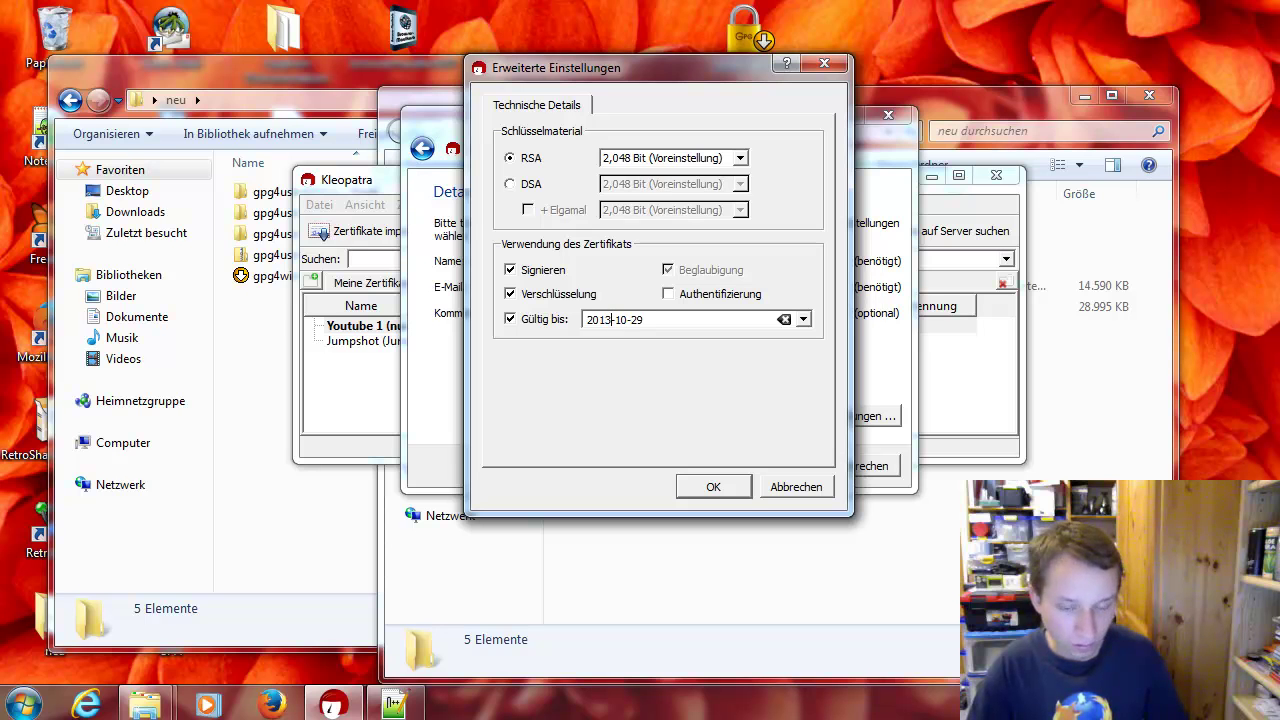
pyautogui.doubleClick(636, 320)
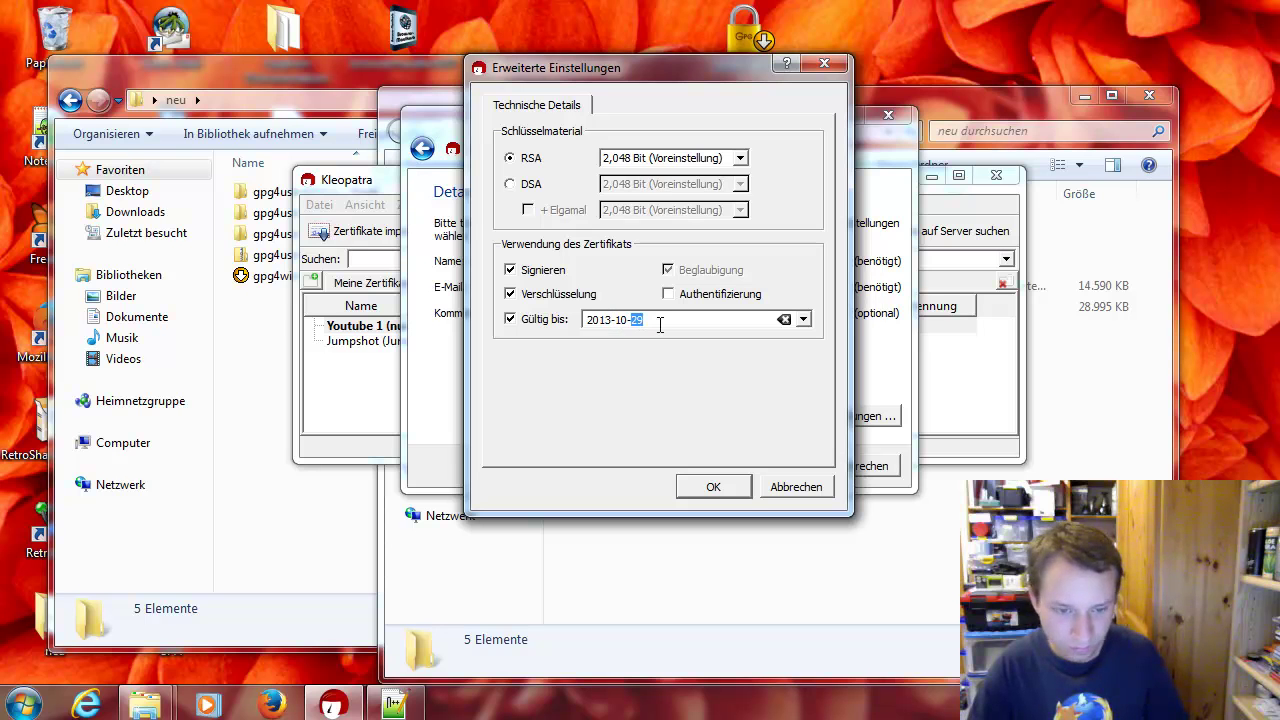
pyautogui.write('30')
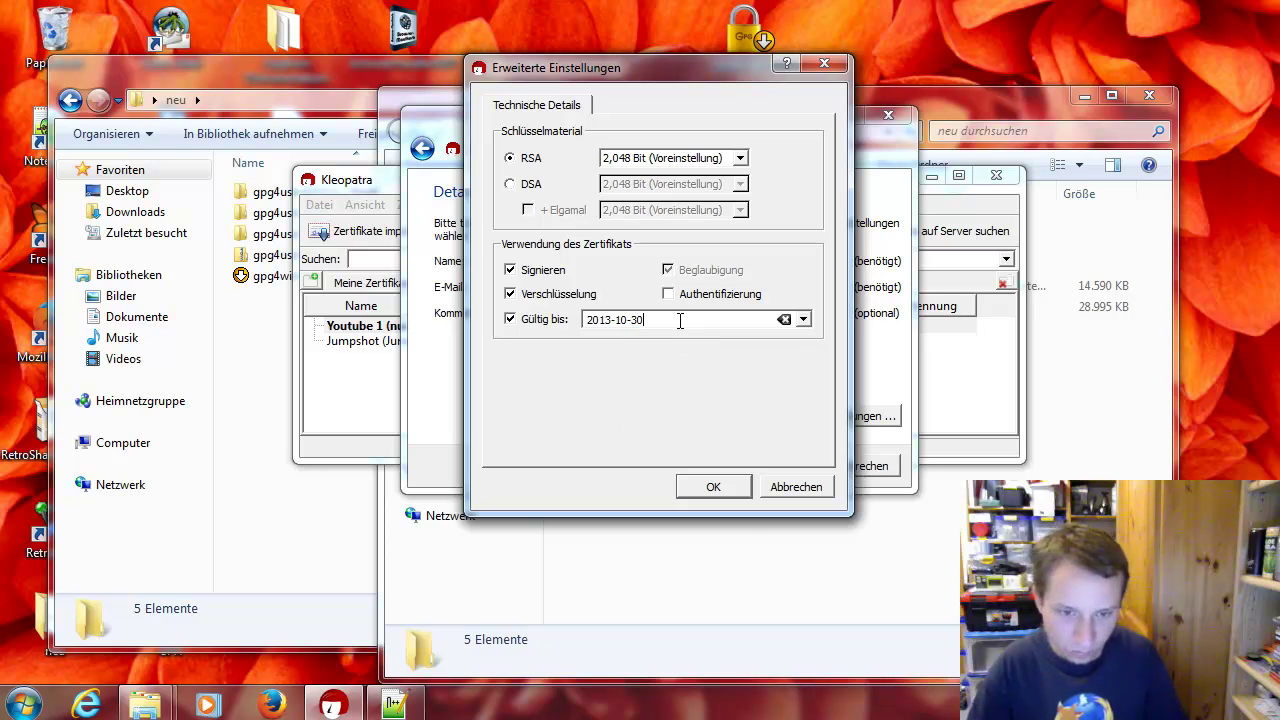
pyautogui.press('Up')
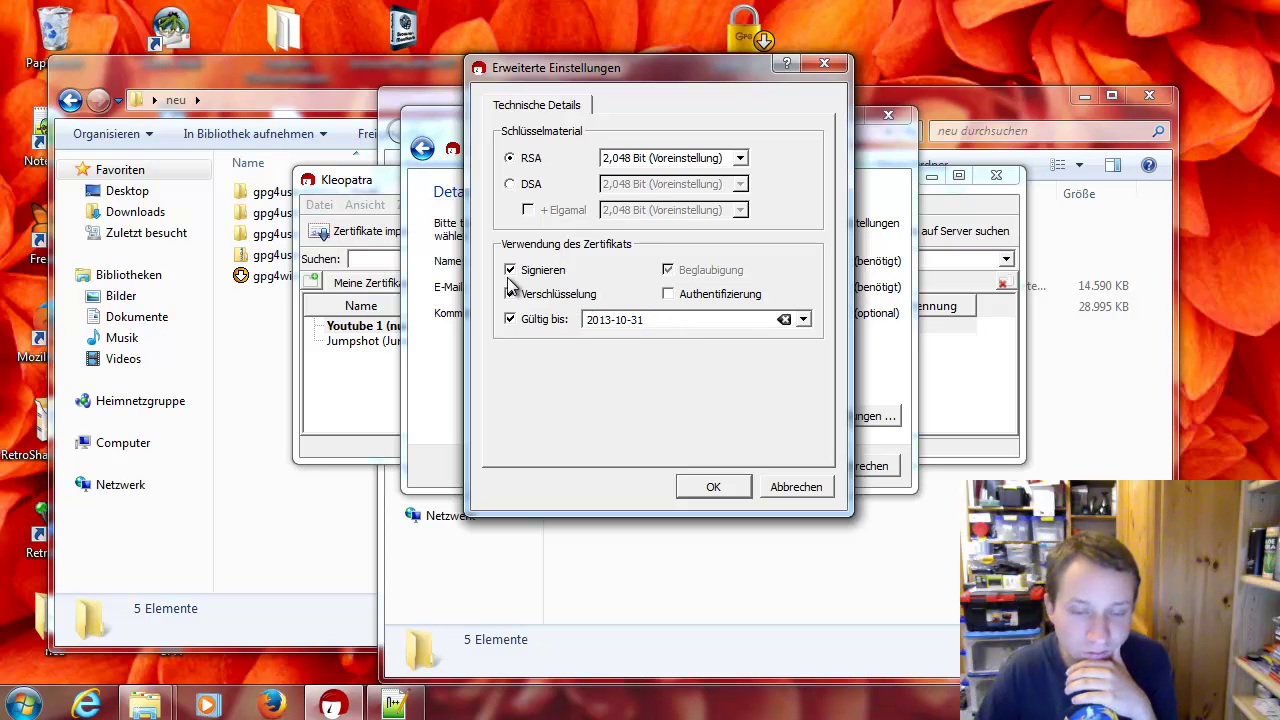
pyautogui.click(727, 158)
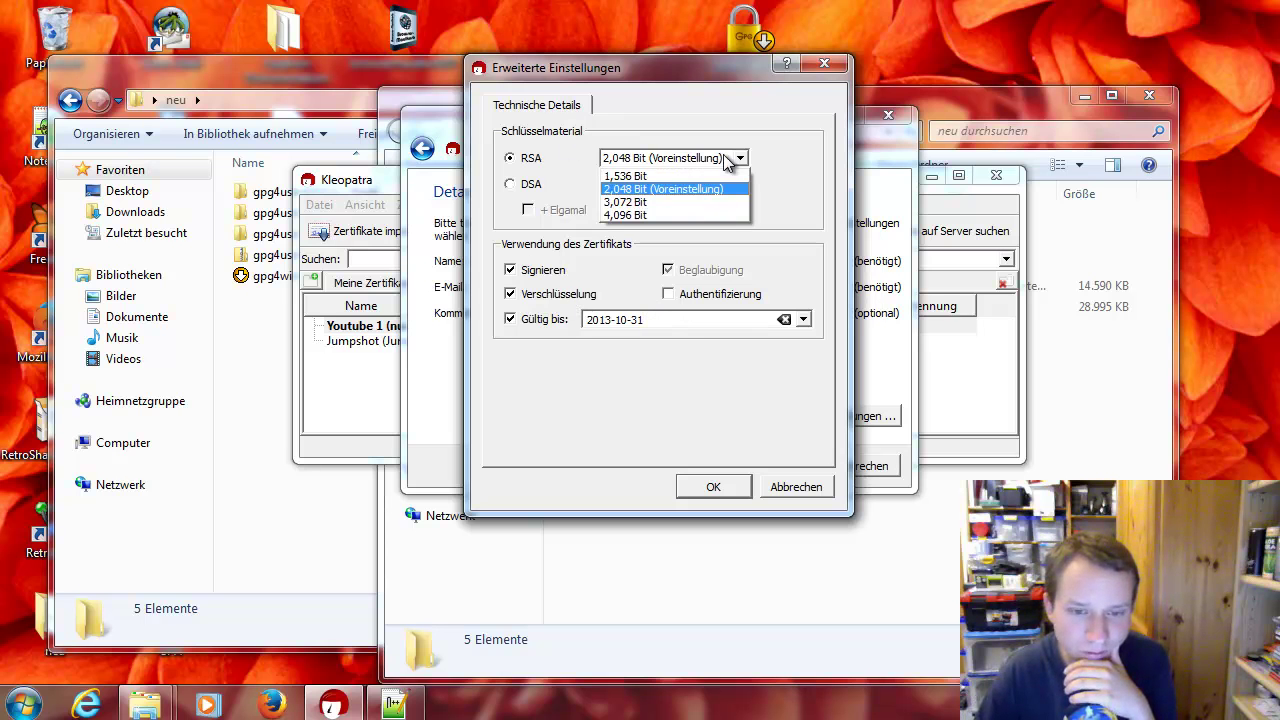
pyautogui.click(723, 154)
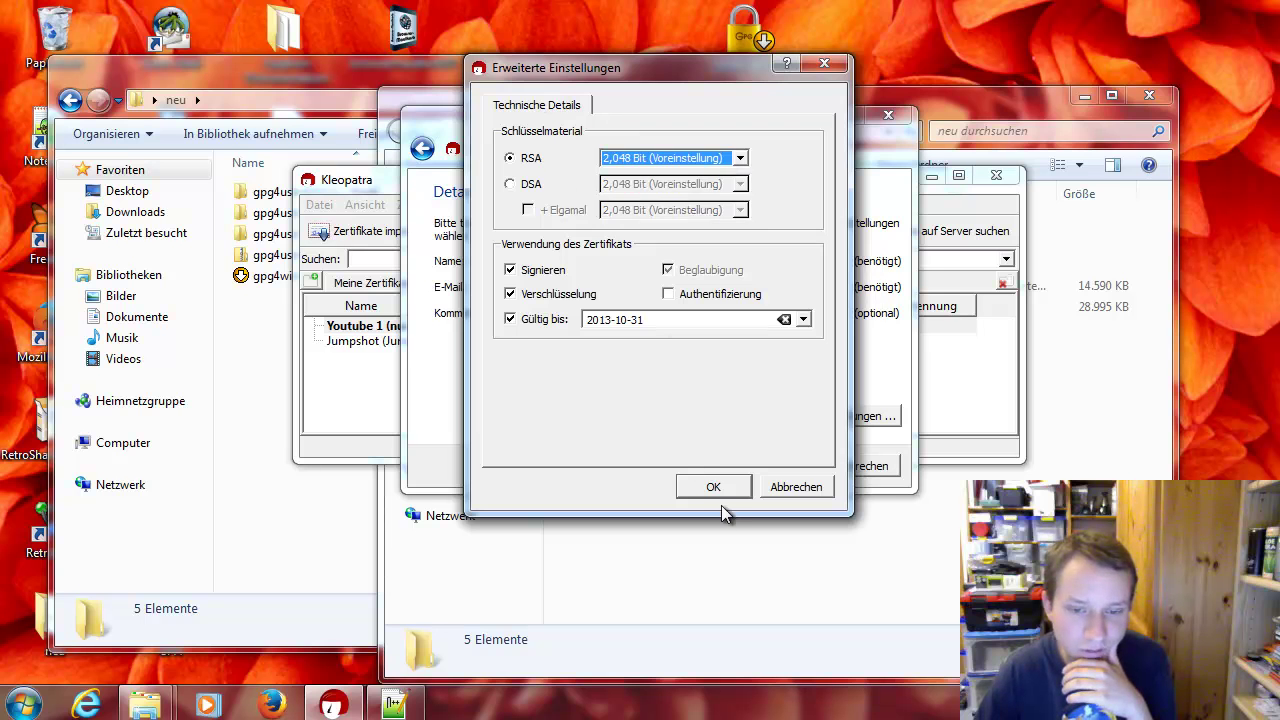
pyautogui.click(725, 497)
pyautogui.click(785, 468)
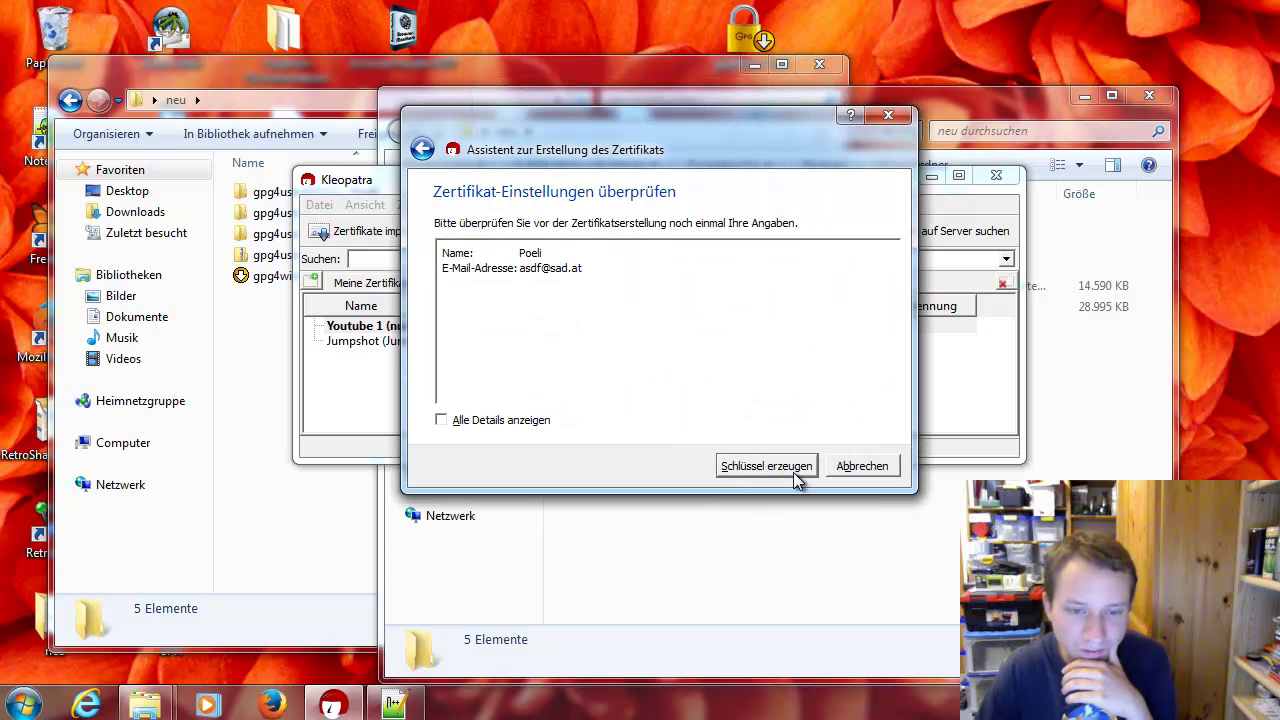
# Generate the key with a five-character passphrase and random typed characters for entropy
pyautogui.click(789, 470)
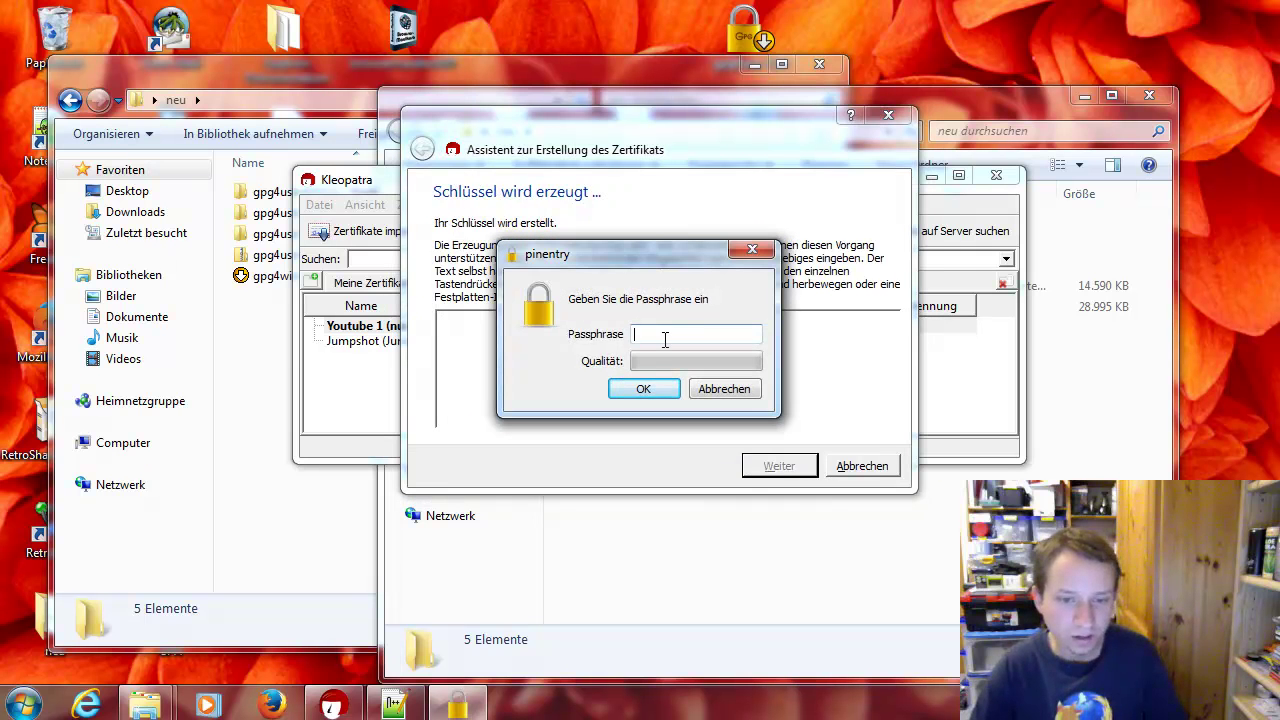
pyautogui.moveTo(657, 259); pyautogui.dragTo(608, 337)
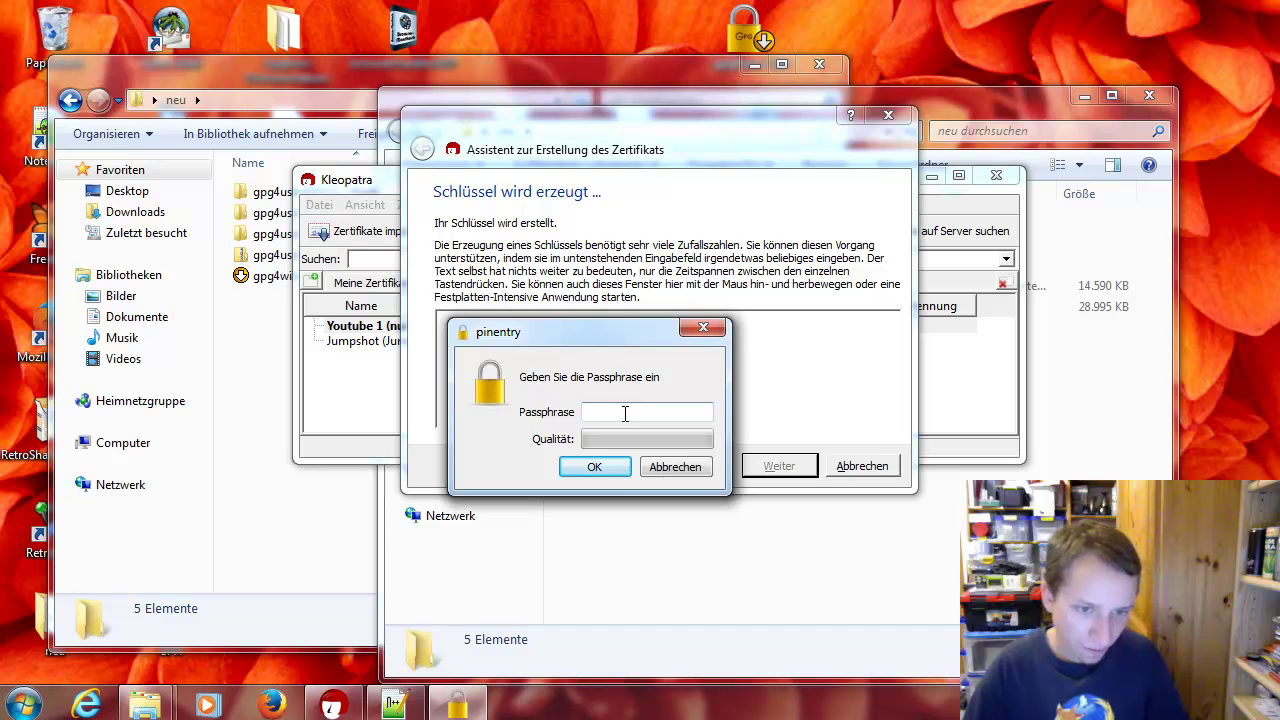
pyautogui.moveTo(604, 334); pyautogui.dragTo(803, 316)
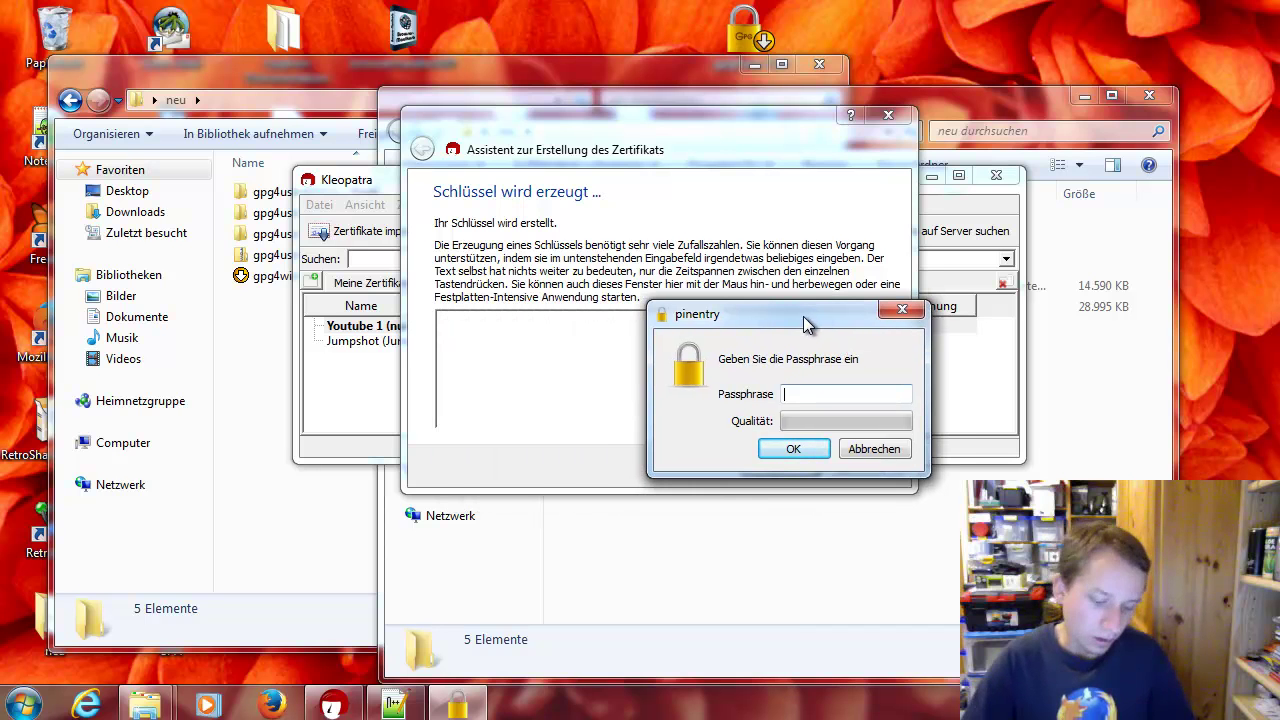
pyautogui.write('•••••')
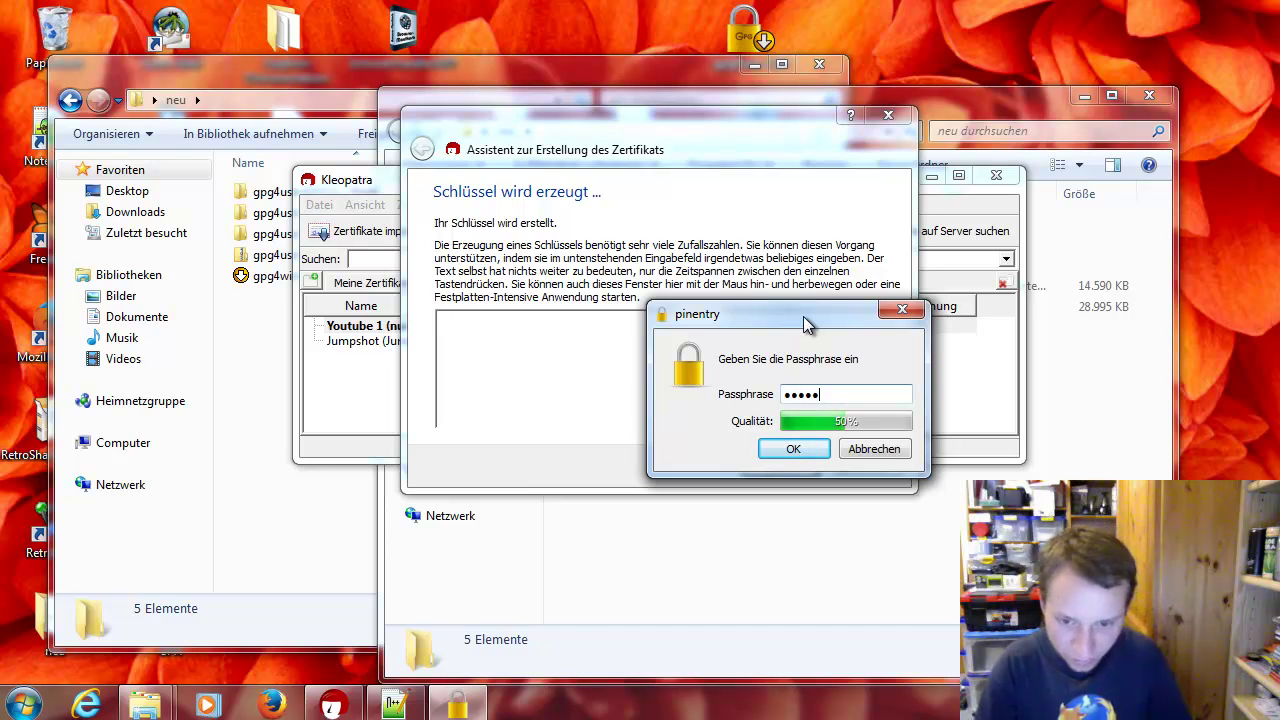
pyautogui.press('Return')
pyautogui.write('adf')
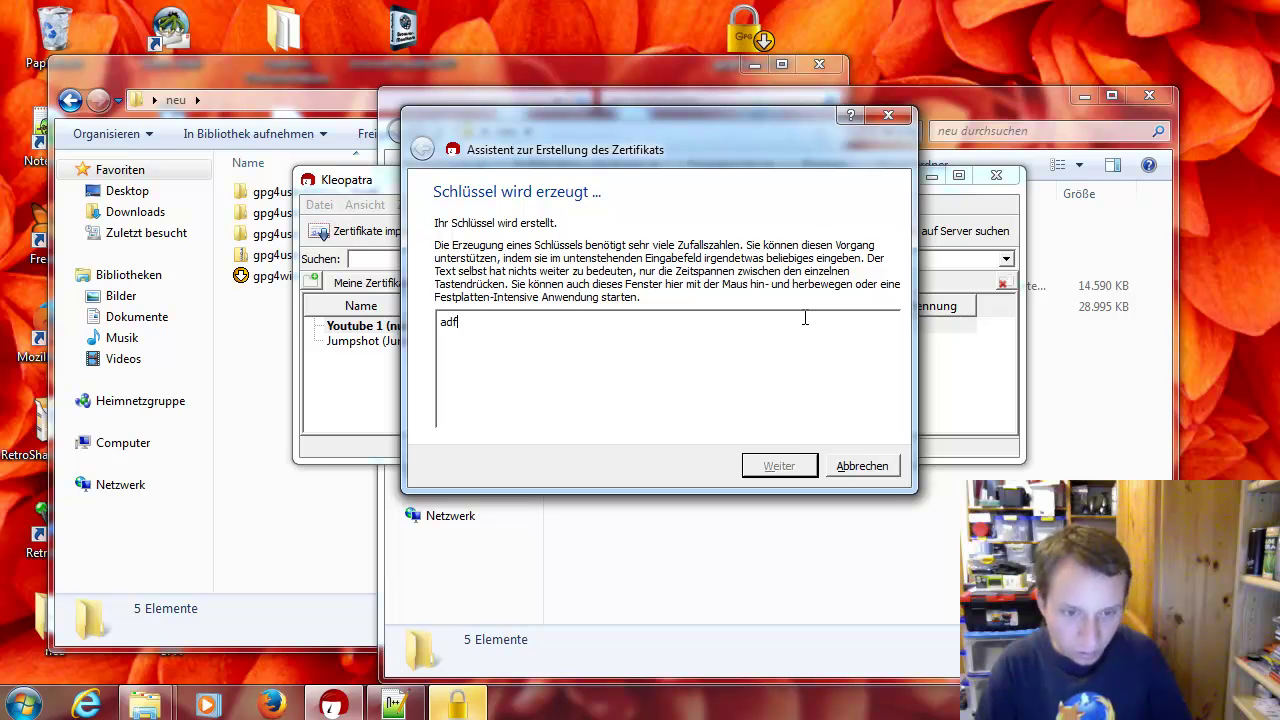
pyautogui.write('jadöfjnasdfölösdfaioij')
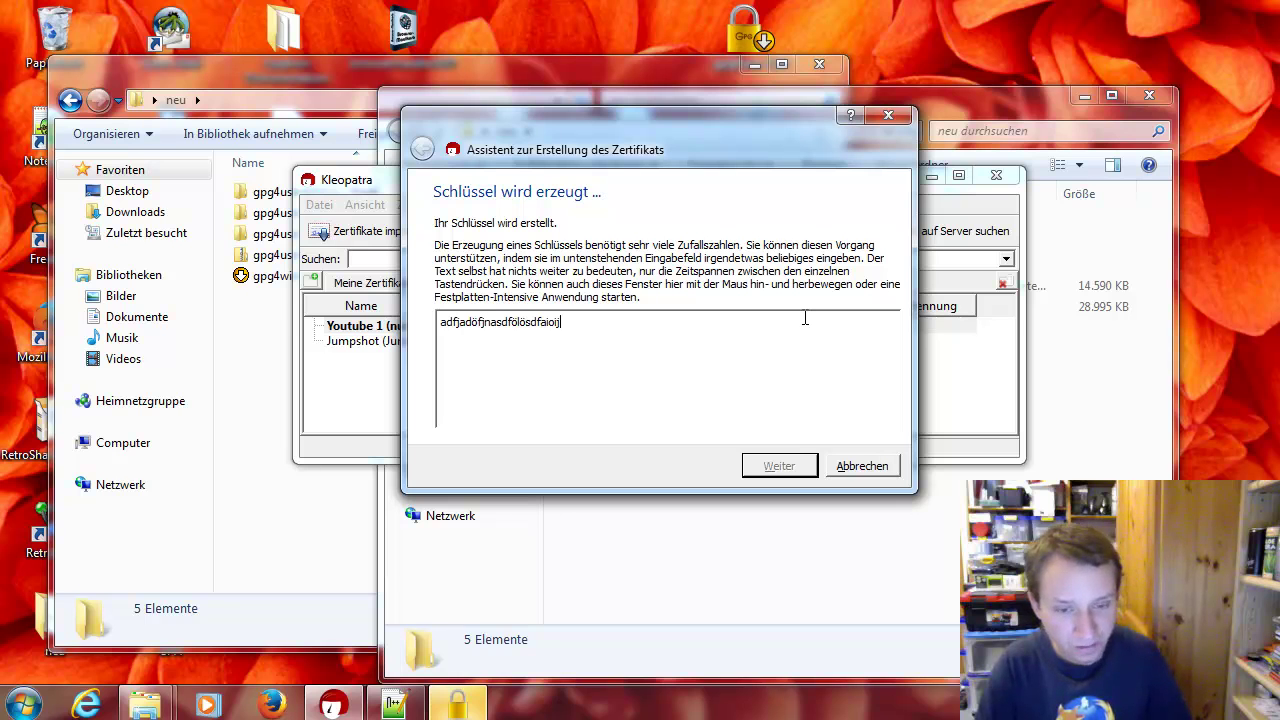
pyautogui.write('asdflönglai')
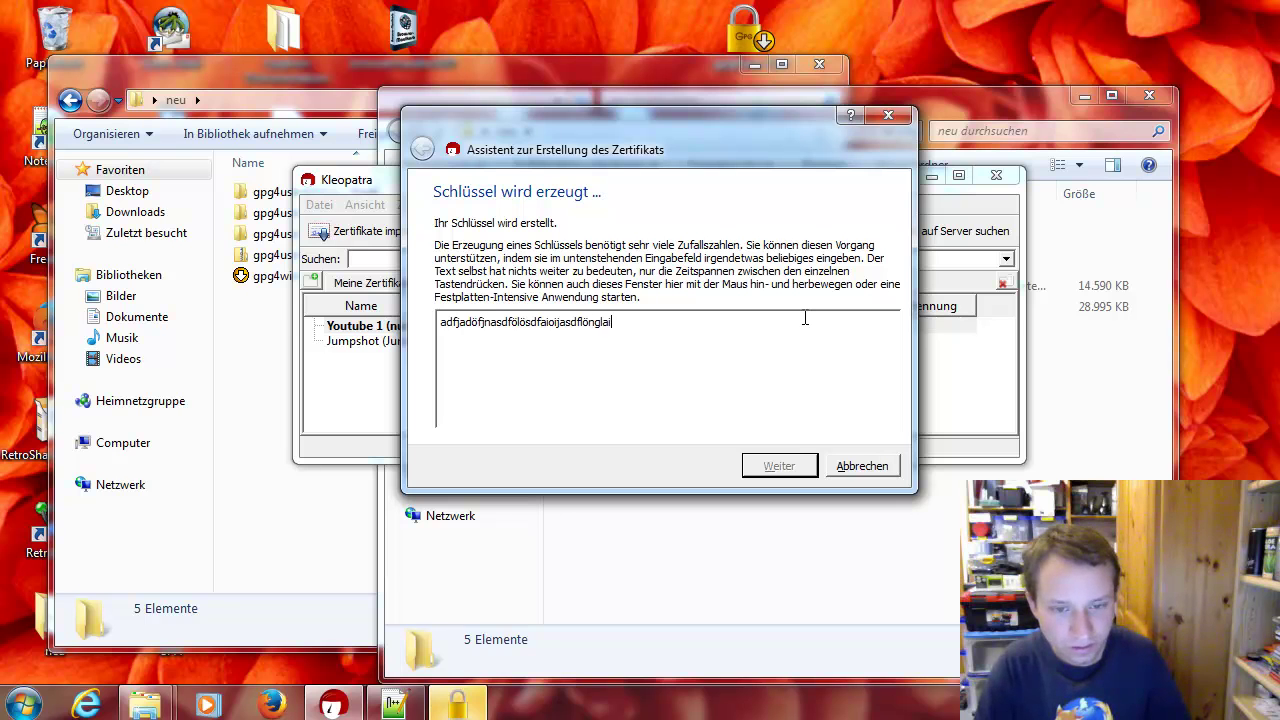
pyautogui.write('541321584')
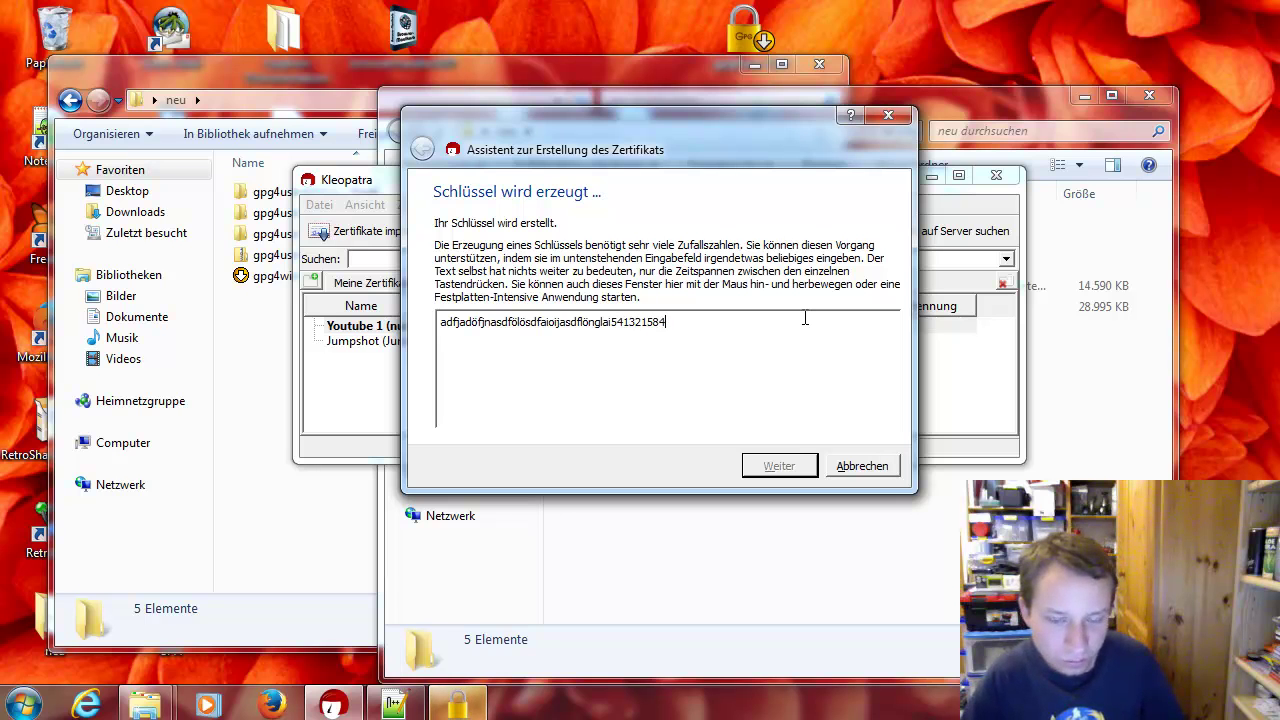
pyautogui.write('62122')
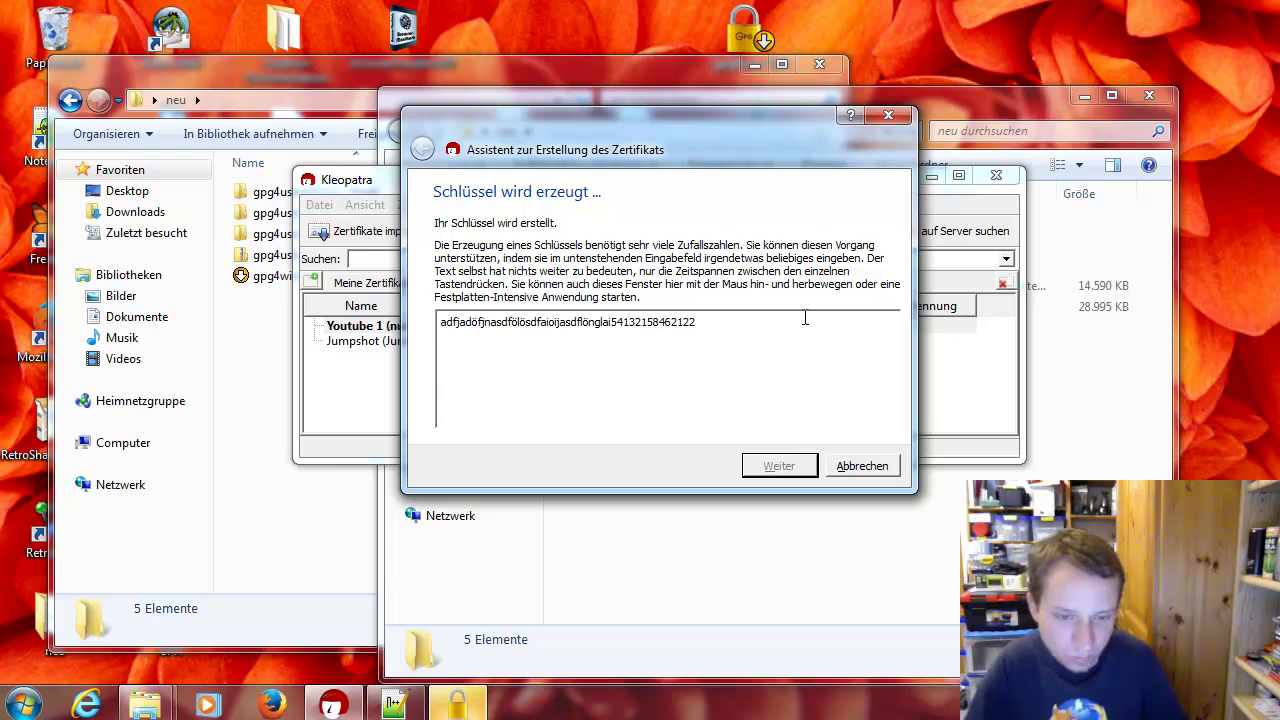
pyautogui.moveTo(683, 277); pyautogui.dragTo(746, 270)
# Accept the weak passphrase at both warnings, re-confirm it, and finish the wizard
pyautogui.moveTo(645, 281); pyautogui.dragTo(742, 297)
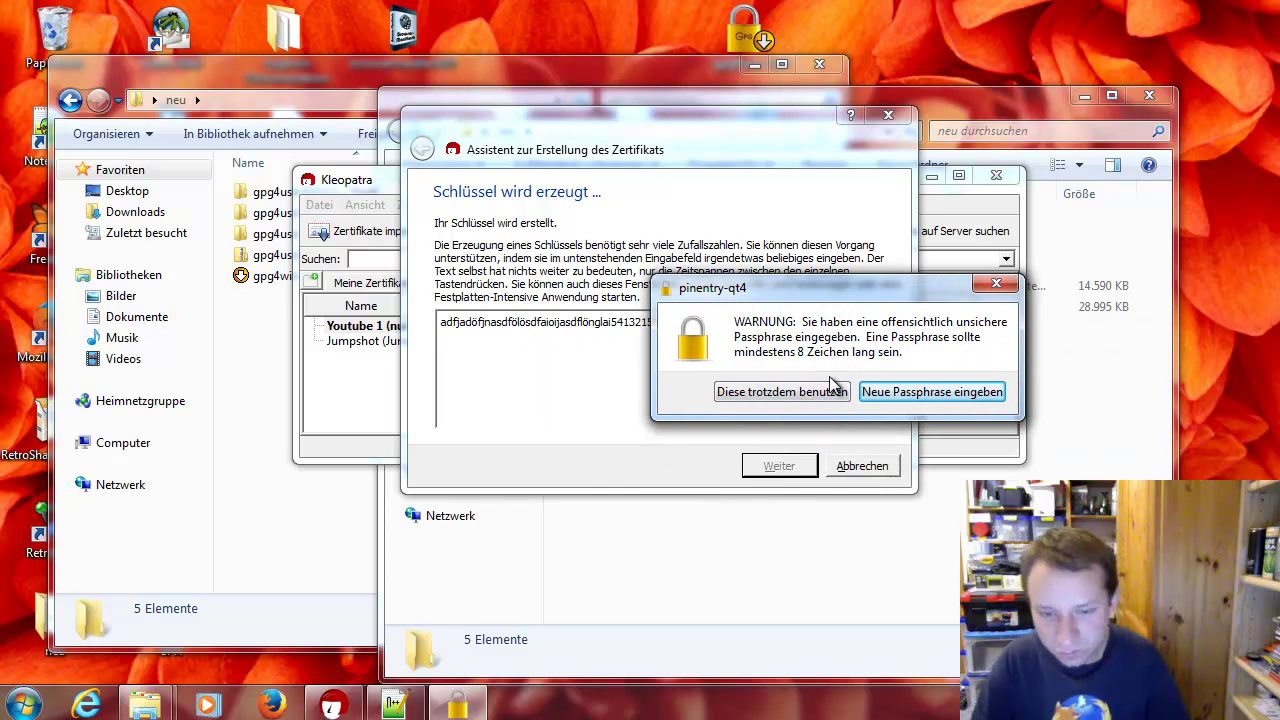
pyautogui.click(782, 392)
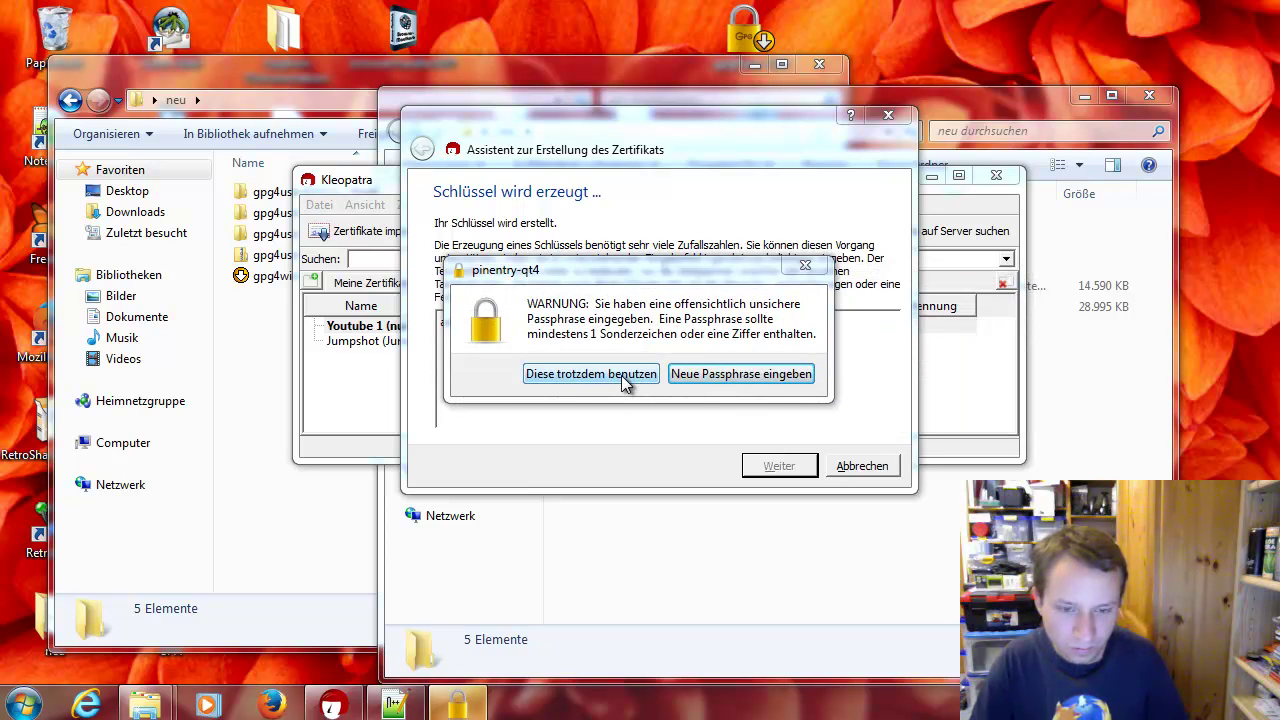
pyautogui.click(621, 375)
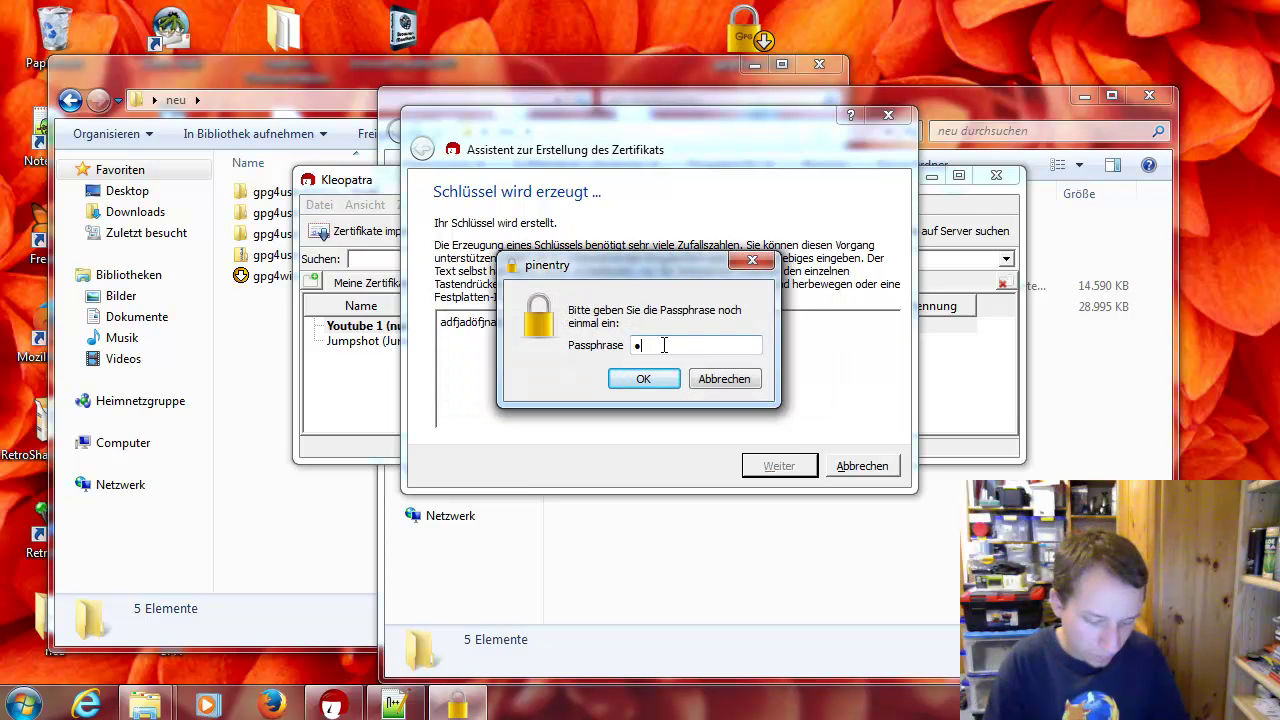
pyautogui.press('Return')
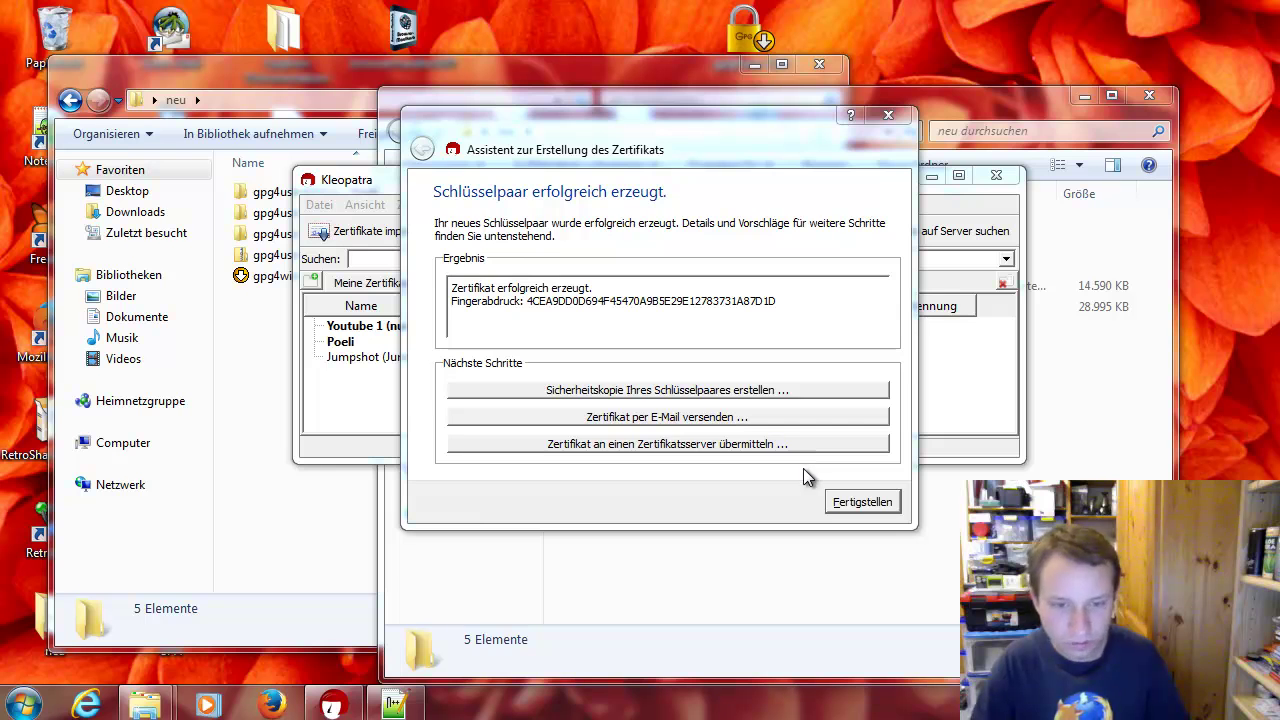
pyautogui.click(843, 505)
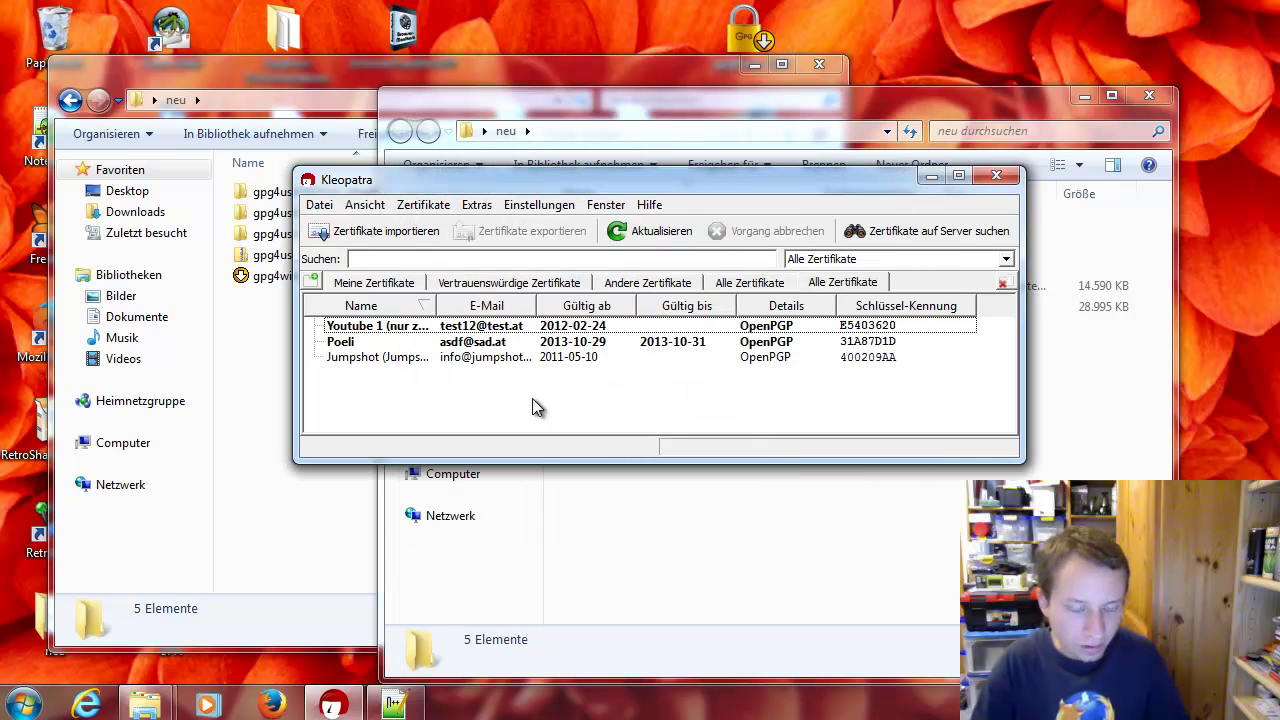
# Start another OpenPGP key pair for Sabi1 and enter its e-mail address
pyautogui.click(452, 327)
pyautogui.moveTo(426, 192); pyautogui.dragTo(476, 177)
pyautogui.click(370, 189)
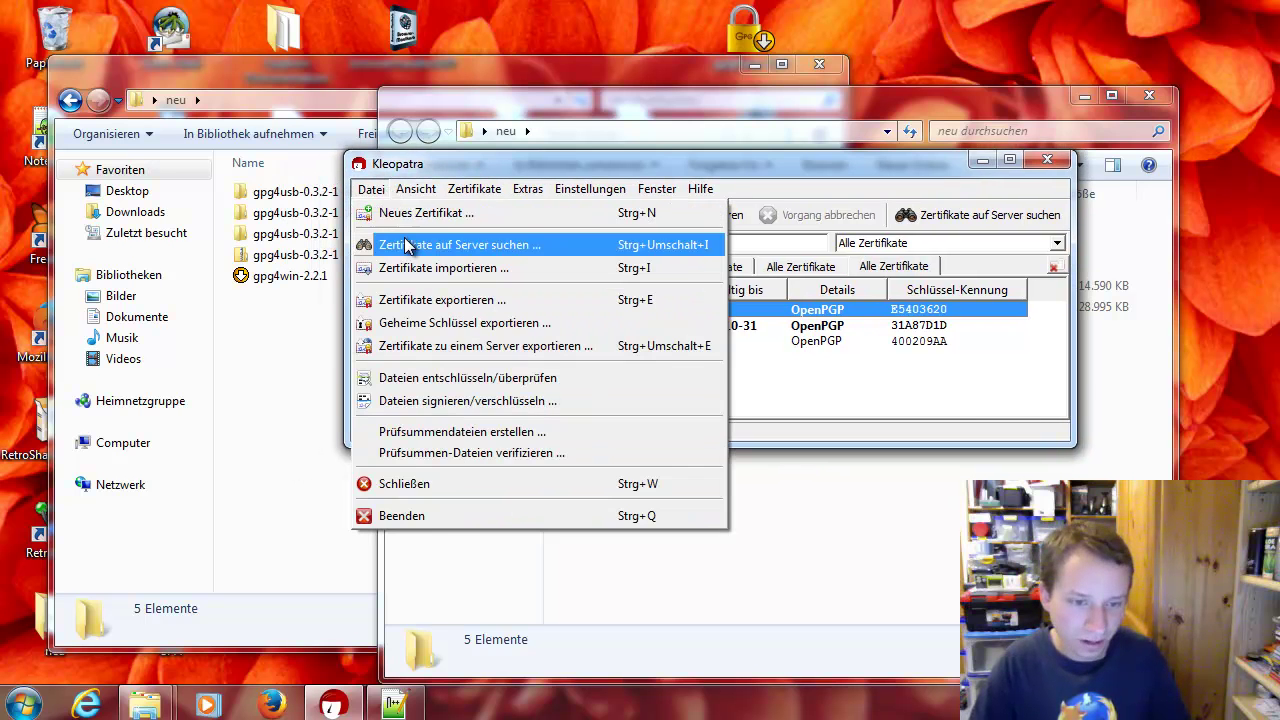
pyautogui.click(408, 213)
pyautogui.click(655, 262)
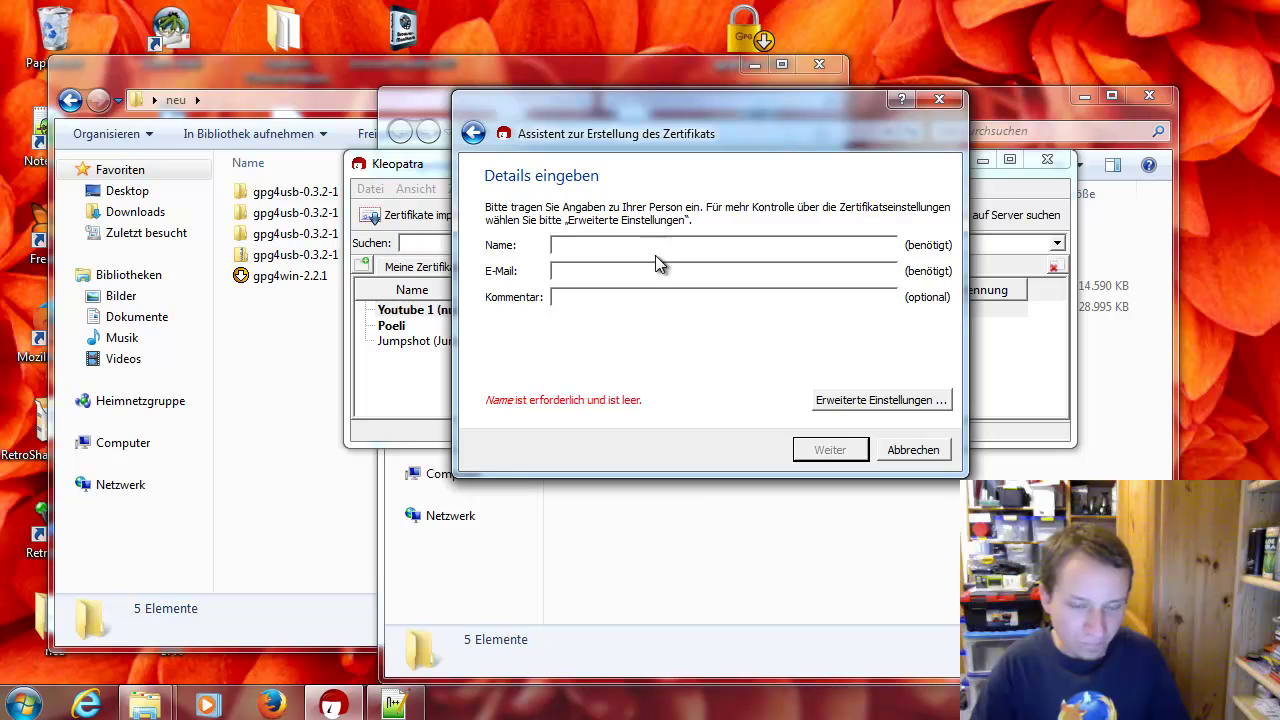
pyautogui.write('Sasabi.')
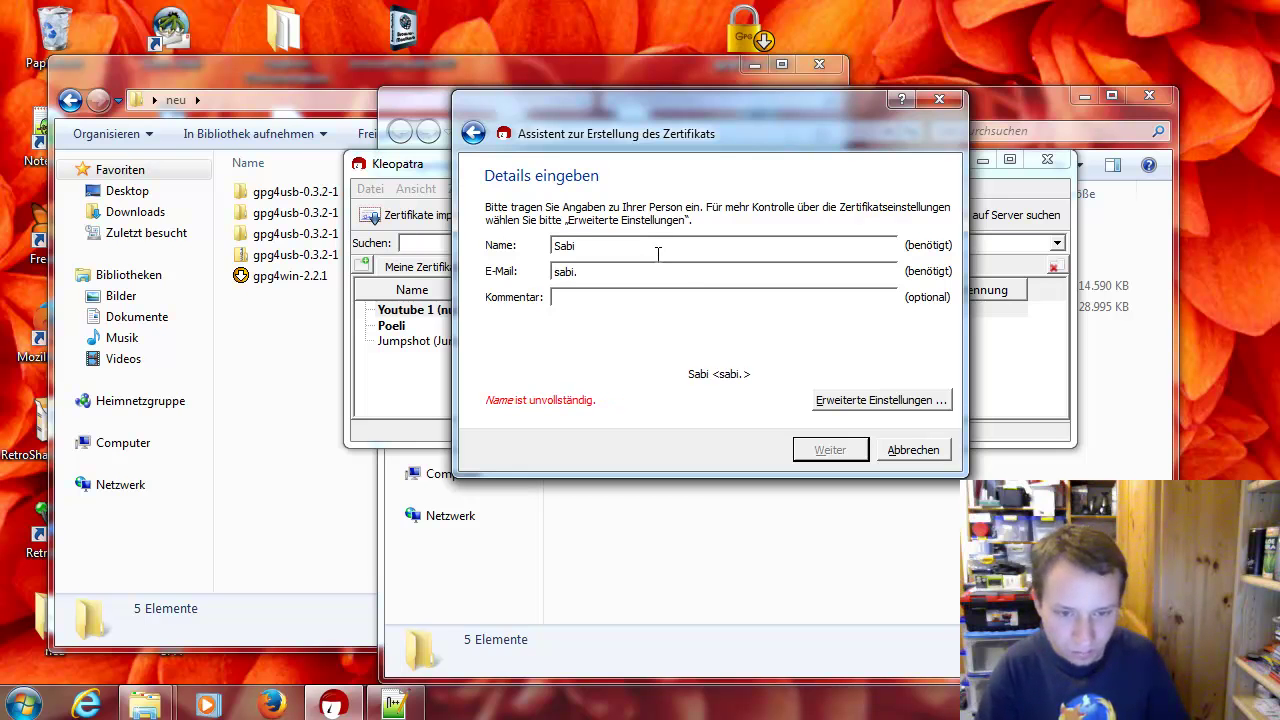
pyautogui.press('BackSpace')
pyautogui.write('@')
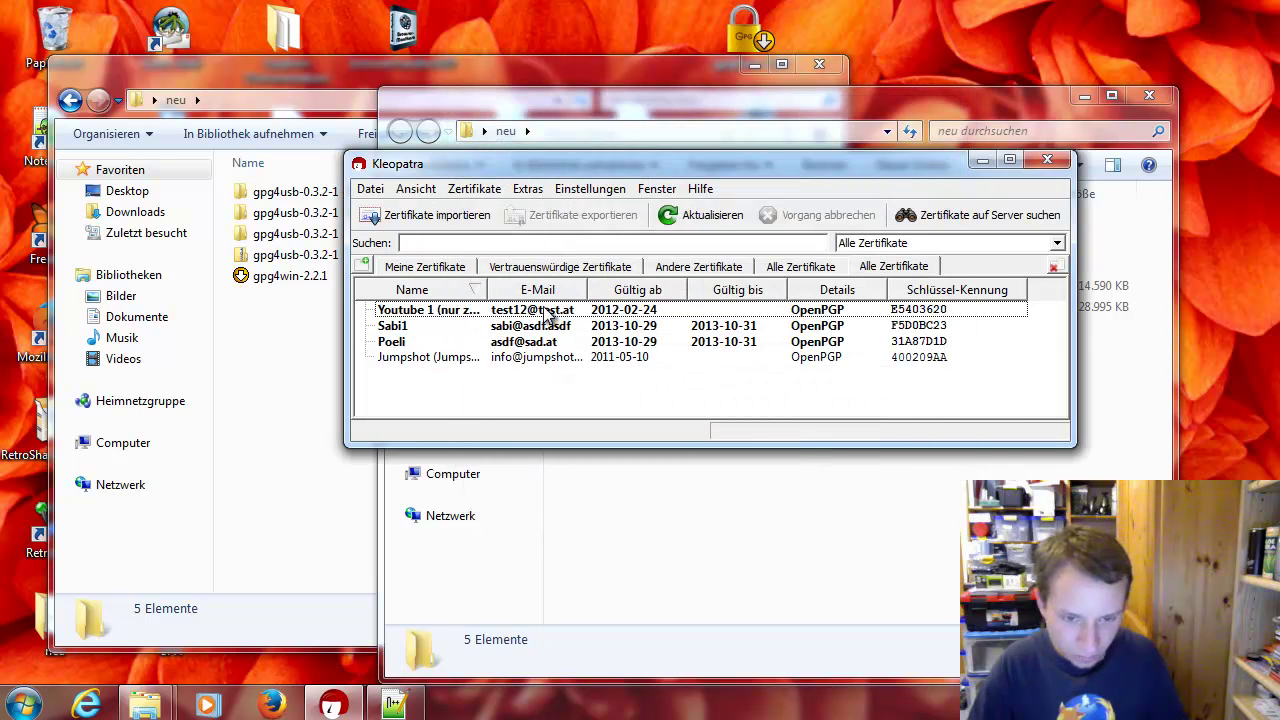
# Start a new OpenPGP key pair named Tom11 and enter an e-mail address
pyautogui.hotkey('ctrl', 'n')
pyautogui.click(662, 259)
pyautogui.write('Tom')
pyautogui.press('Tab')
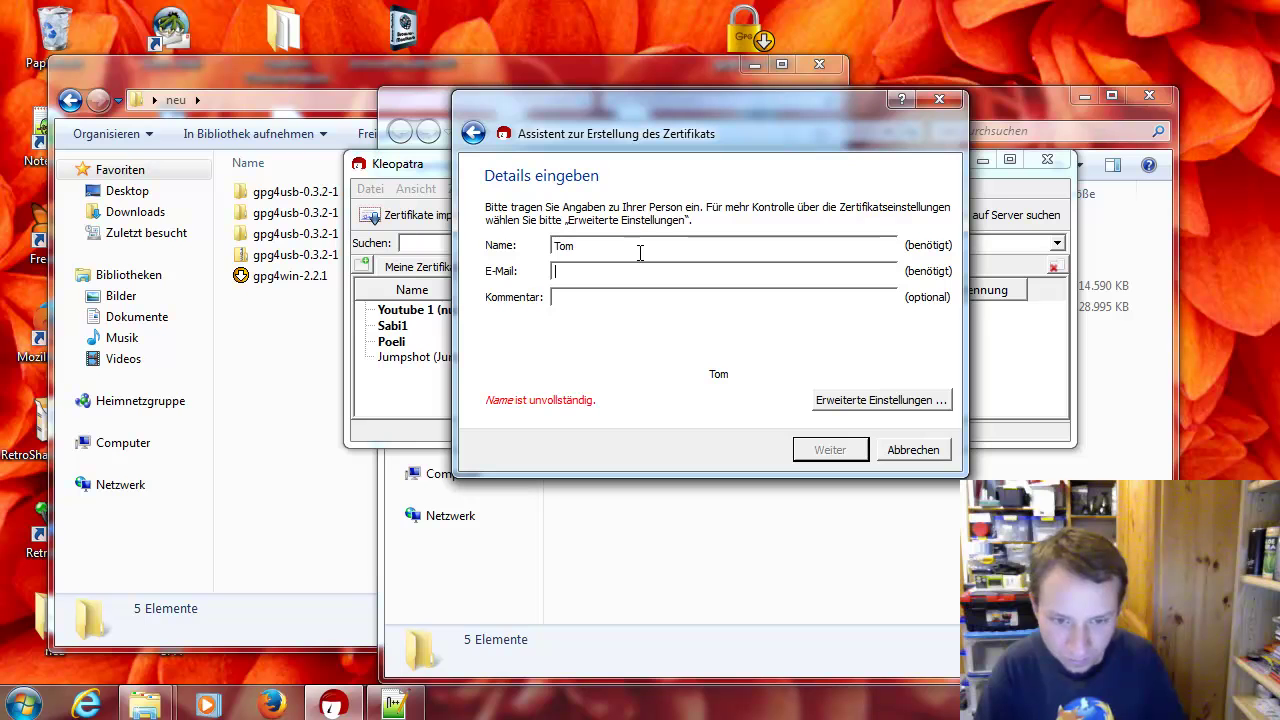
pyautogui.click(640, 252)
pyautogui.write('11')
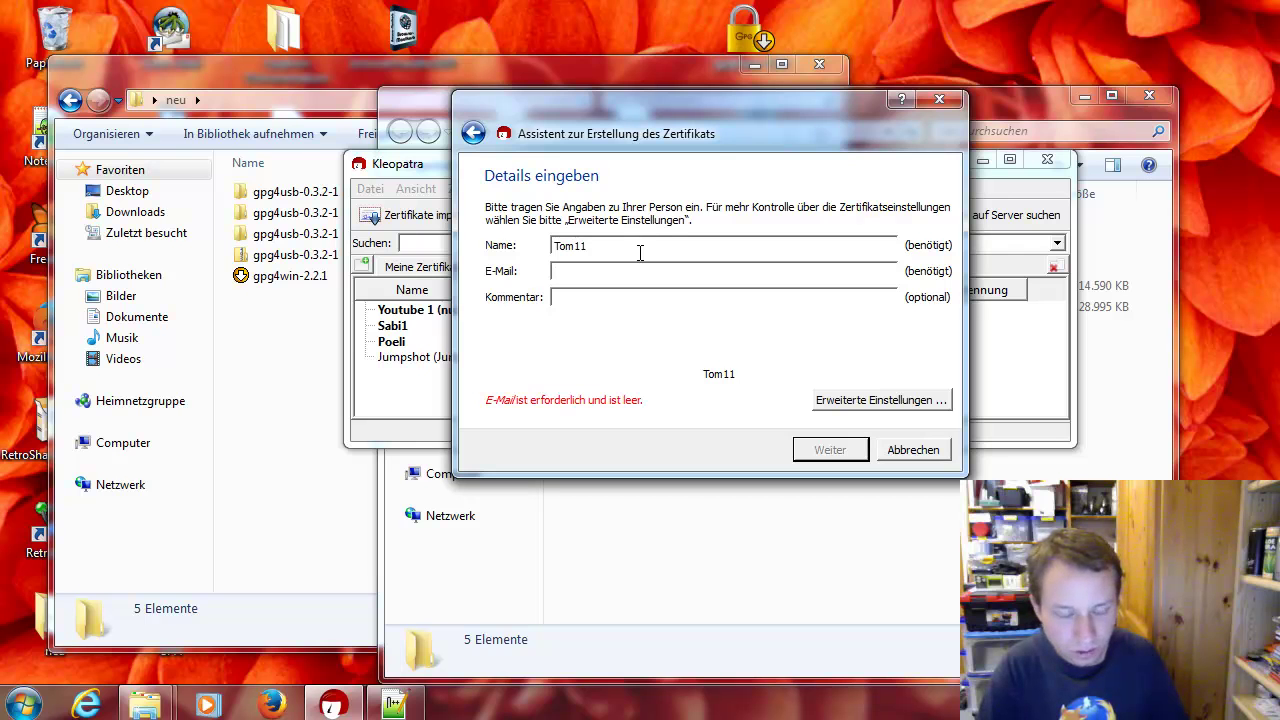
pyautogui.press('Tab')
pyautogui.write('tom')
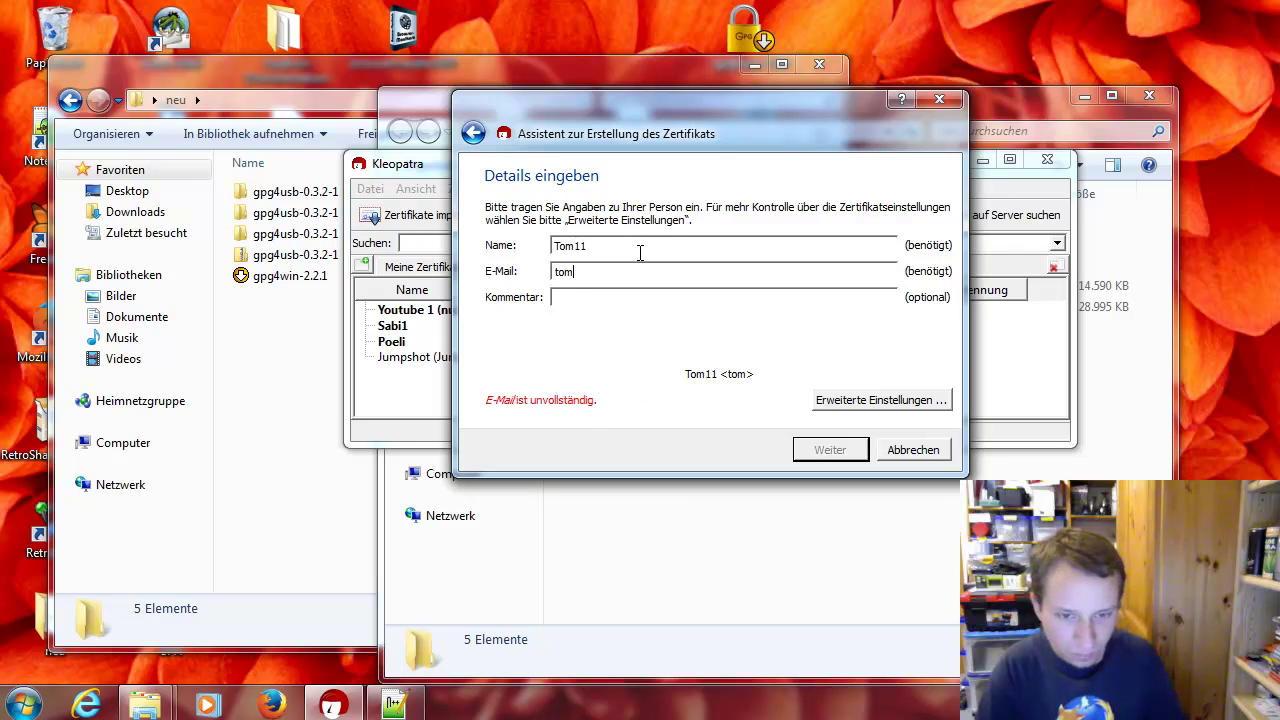
pyautogui.write('@asdf.')
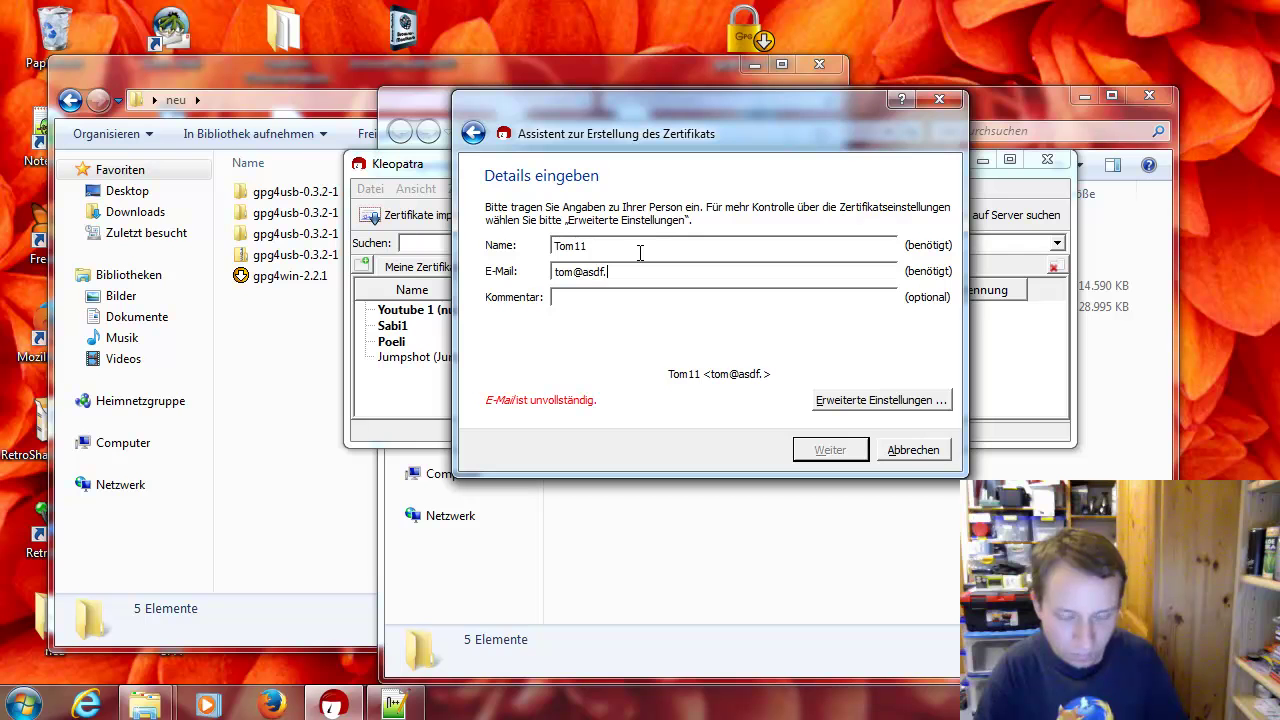
pyautogui.write('at')
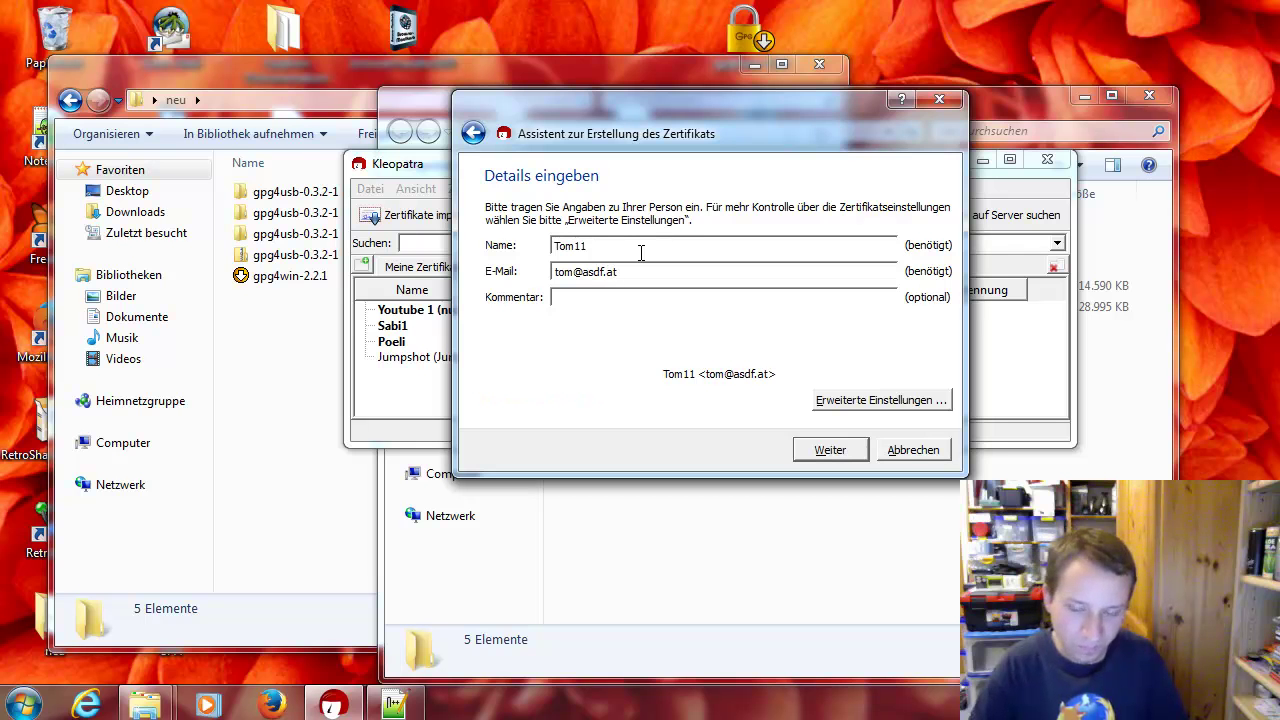
# Set the key's expiry year to 2013 in the advanced settings, then generate the key pair
pyautogui.click(846, 402)
pyautogui.click(596, 303)
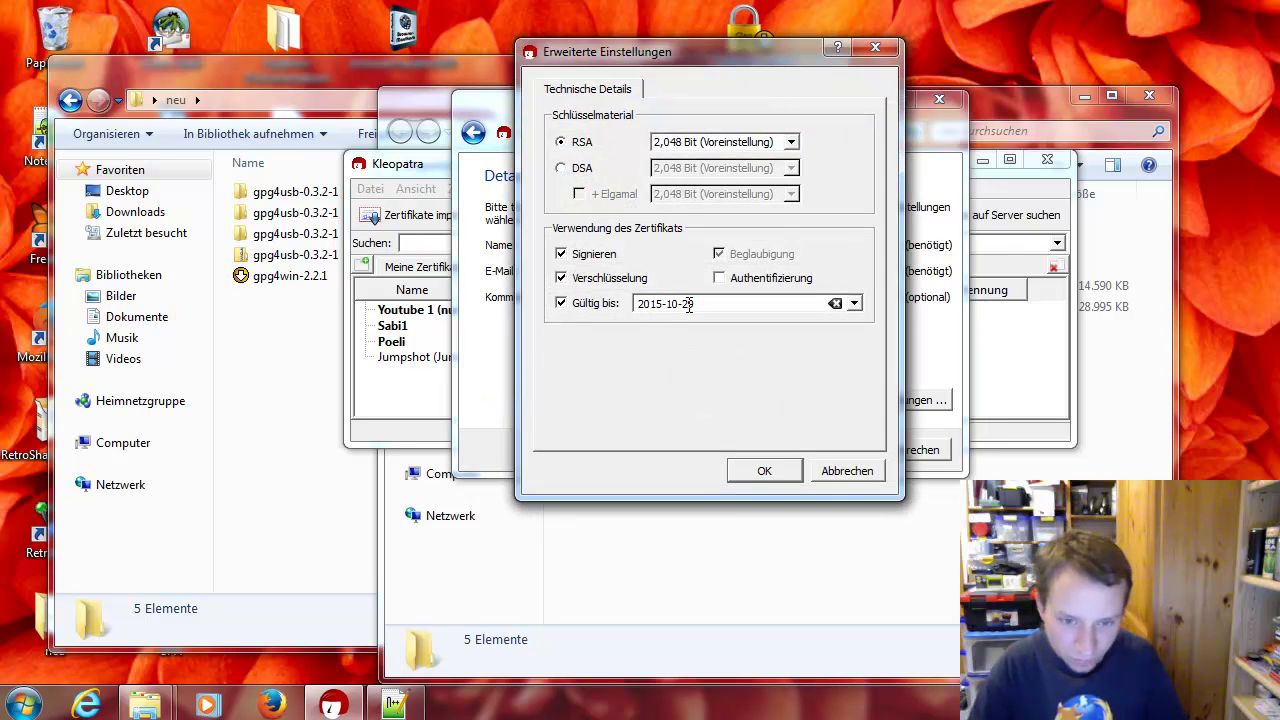
pyautogui.press('BackSpace')
pyautogui.write('3')
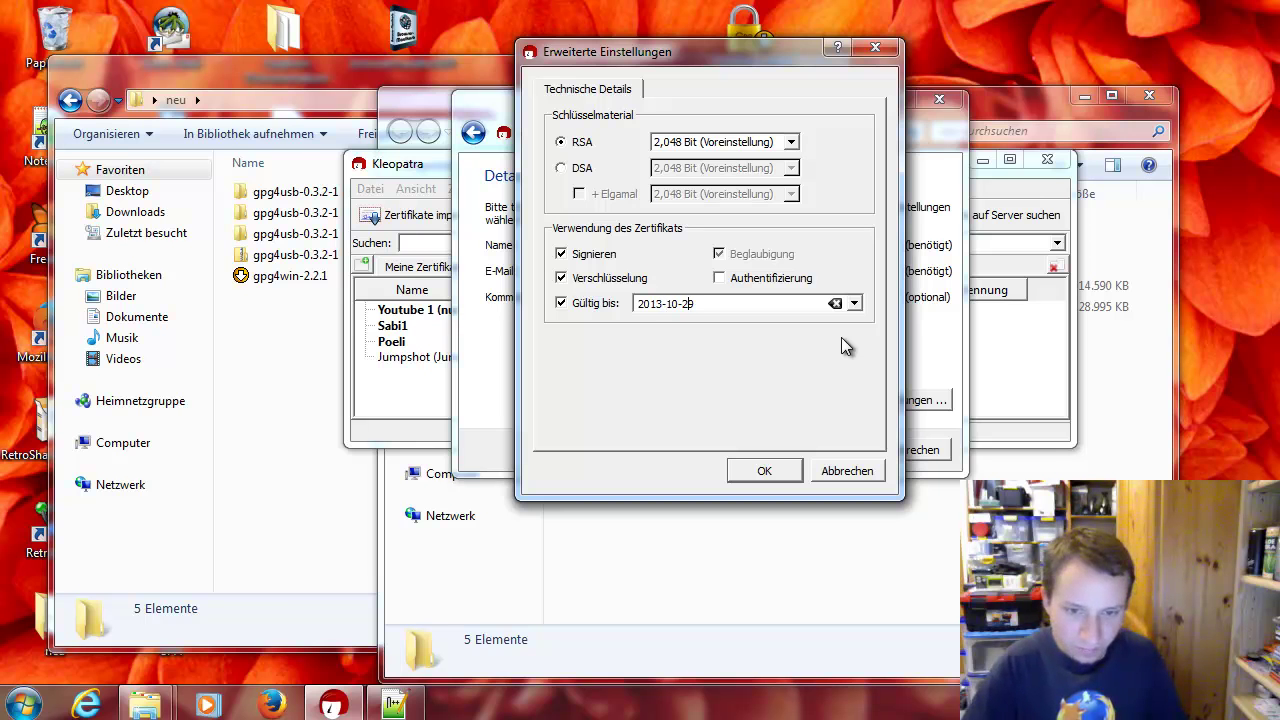
pyautogui.click(752, 475)
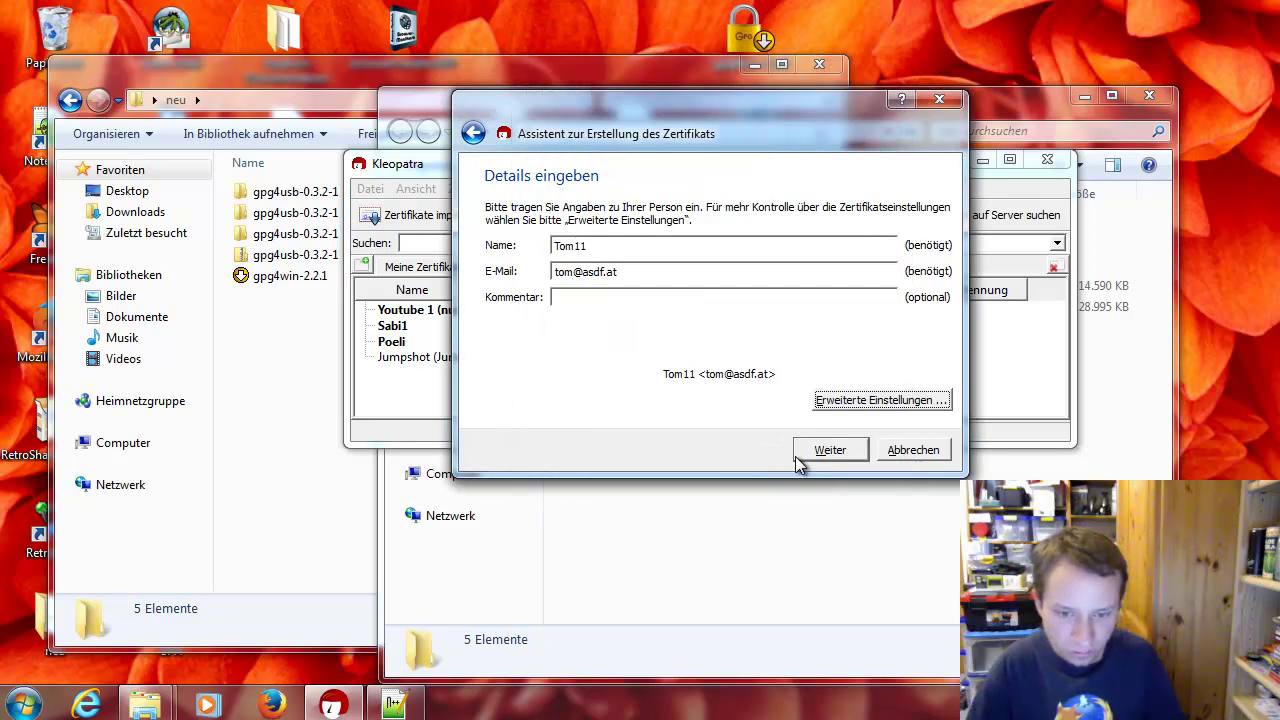
pyautogui.click(828, 451)
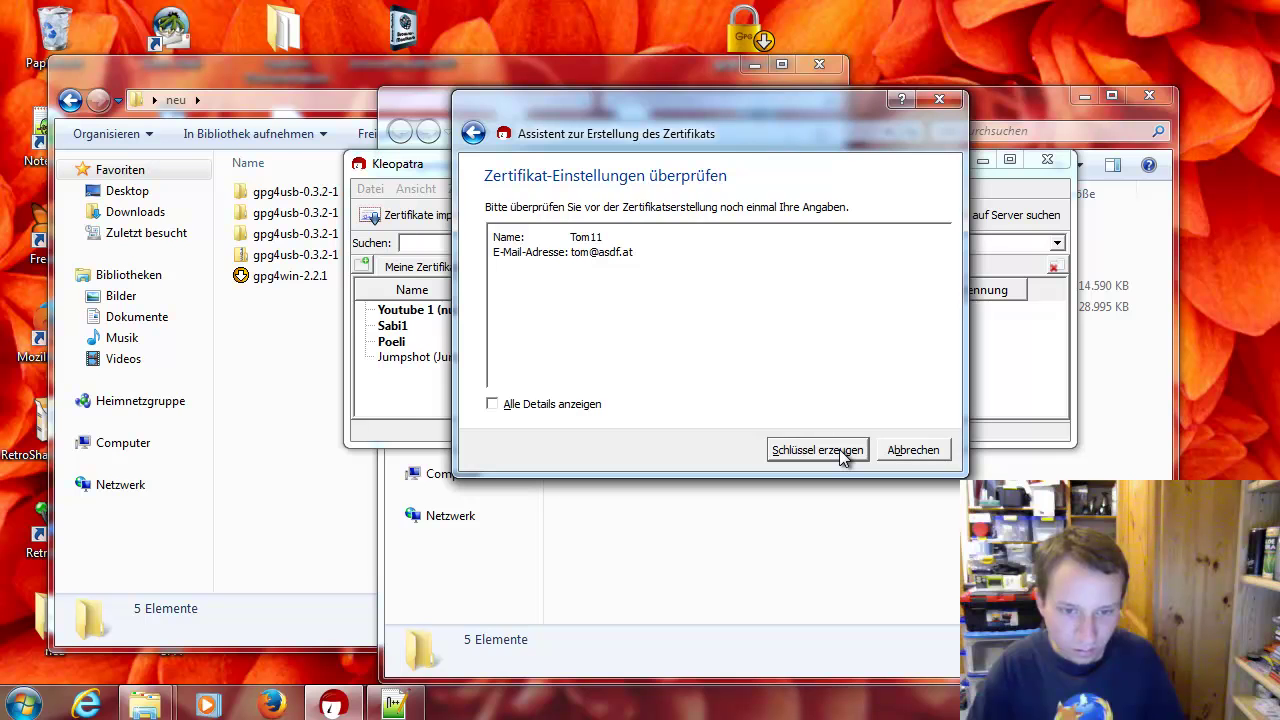
pyautogui.click(843, 451)
pyautogui.press('Return')
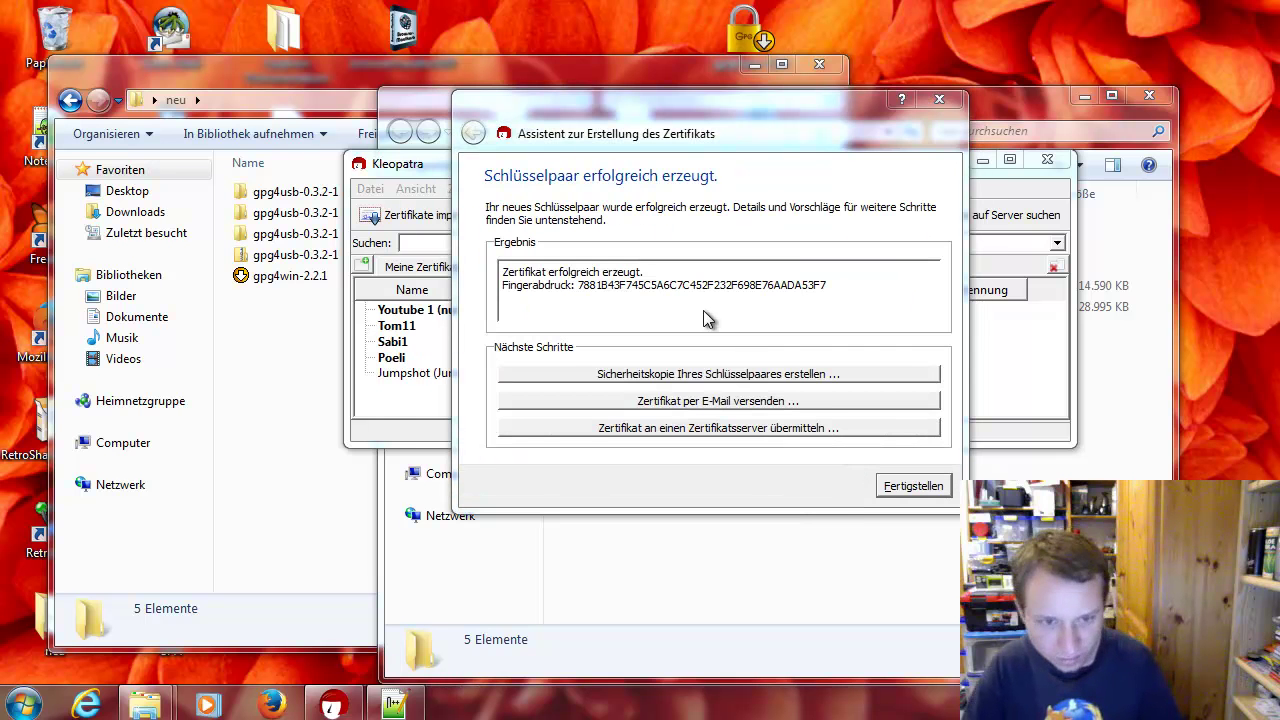
# Close the finished wizard, select the Tom11, Sabi1 and Poeli certificates, and rearrange the windows
pyautogui.click(892, 489)
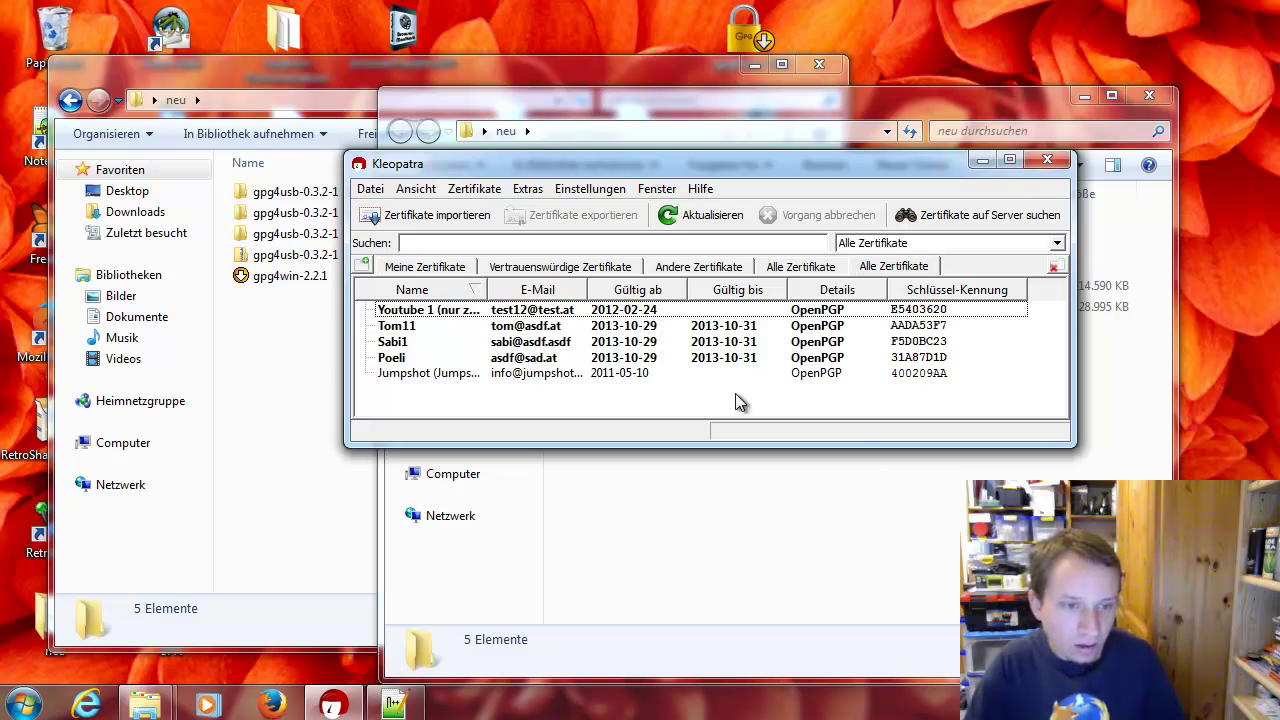
pyautogui.click(561, 358)
pyautogui.keyDown('shift'); pyautogui.click(548, 327); pyautogui.keyUp('shift')
pyautogui.rightClick(548, 330)
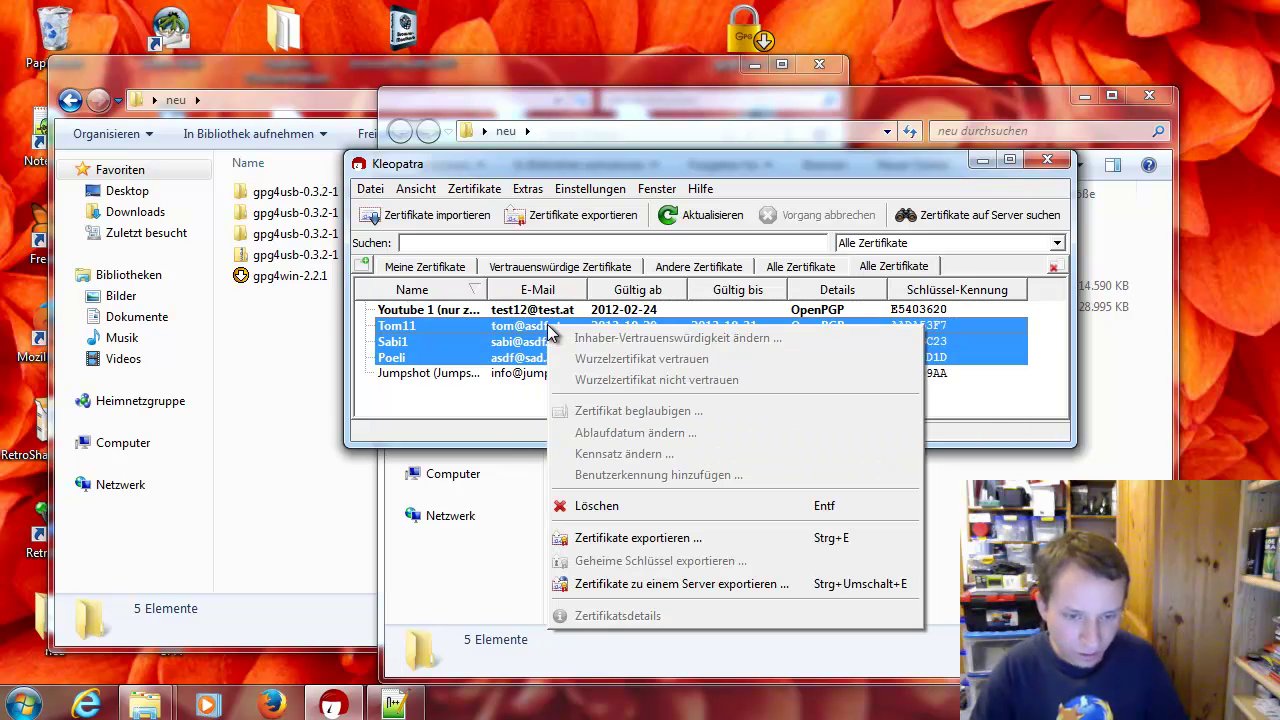
pyautogui.click(521, 330)
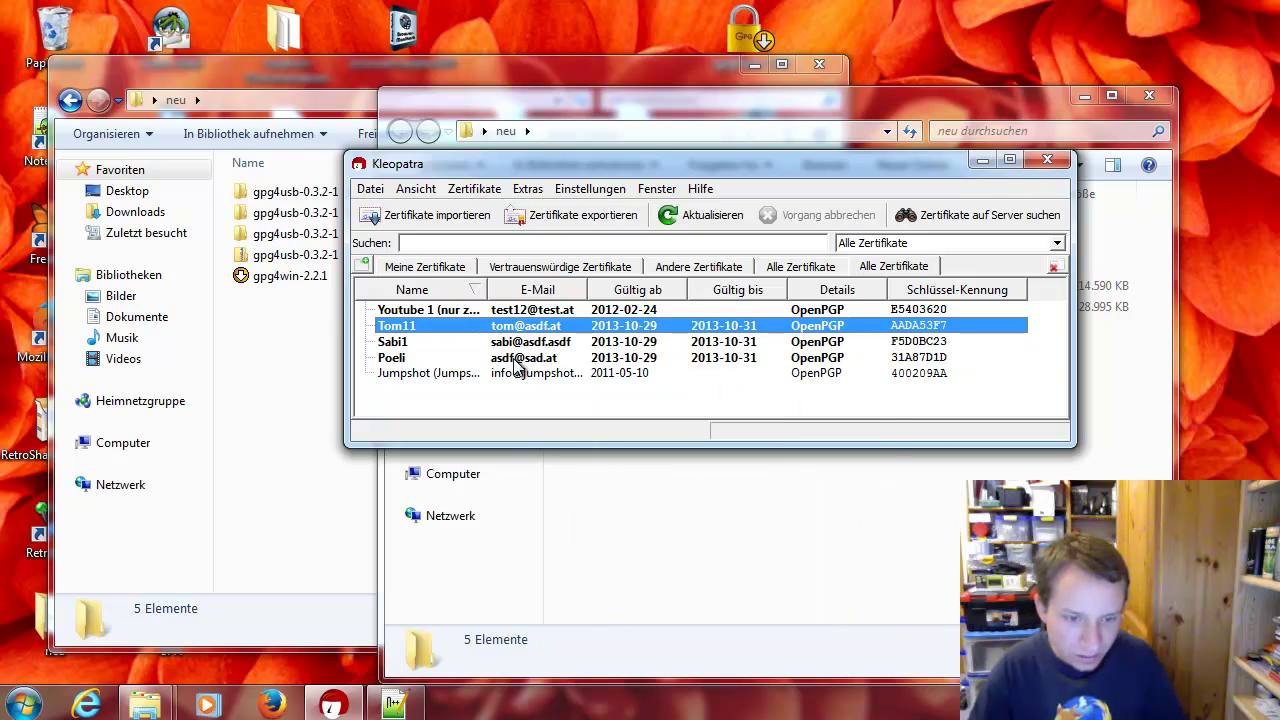
pyautogui.rightClick(514, 361)
pyautogui.click(505, 361)
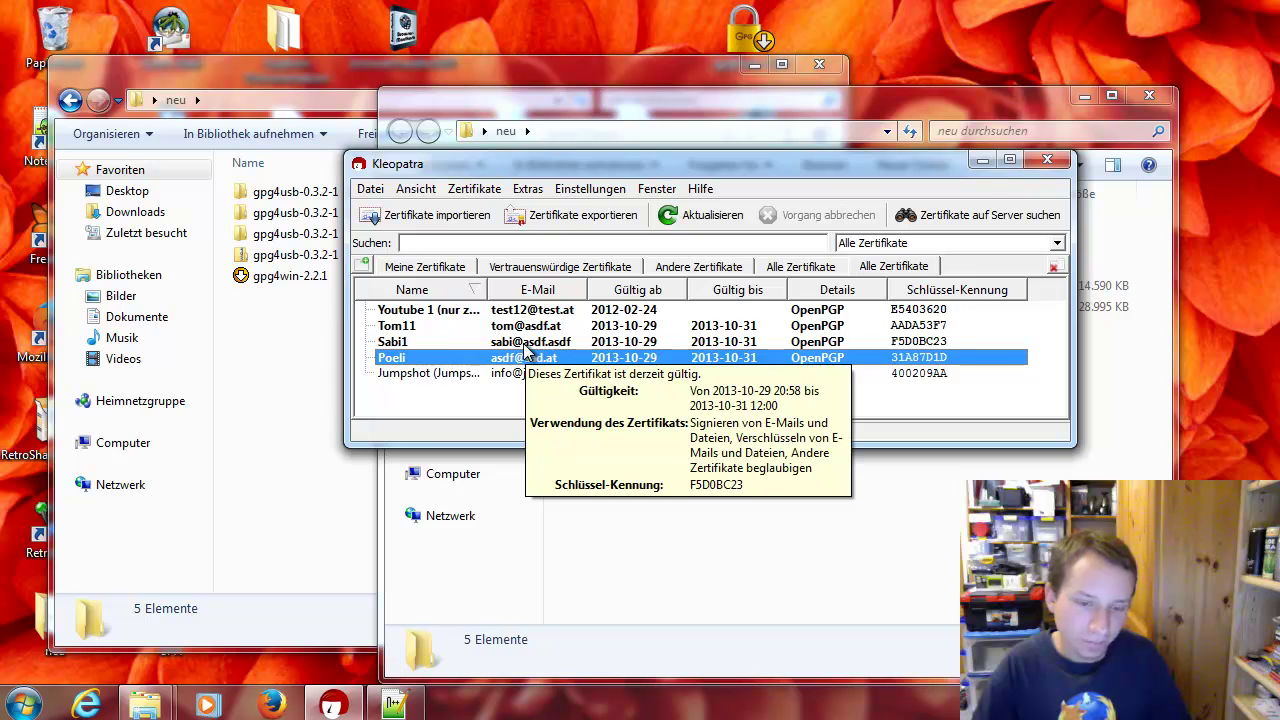
pyautogui.moveTo(517, 167); pyautogui.dragTo(585, 173)
pyautogui.moveTo(570, 107); pyautogui.dragTo(831, 133)
pyautogui.moveTo(548, 174); pyautogui.dragTo(687, 138)
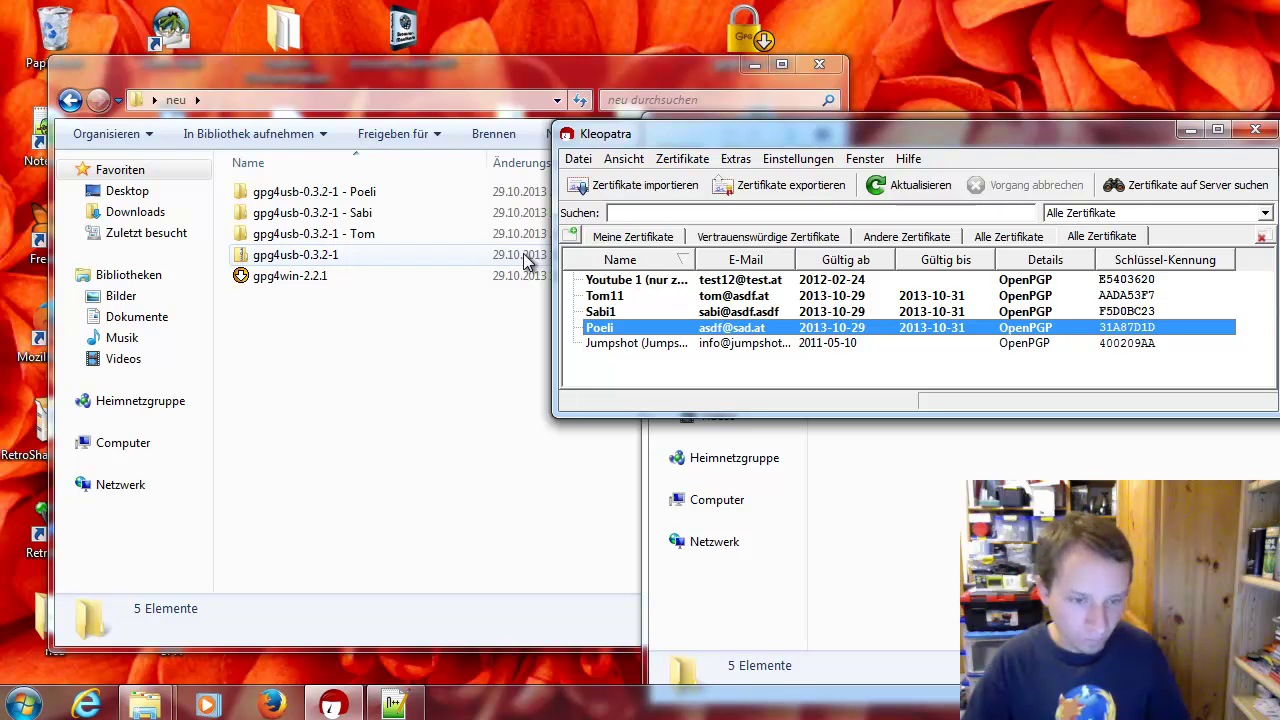
# Export Poeli's public certificate as Poeliof into the Sabi gpg4usb folder under neu
pyautogui.rightClick(637, 331)
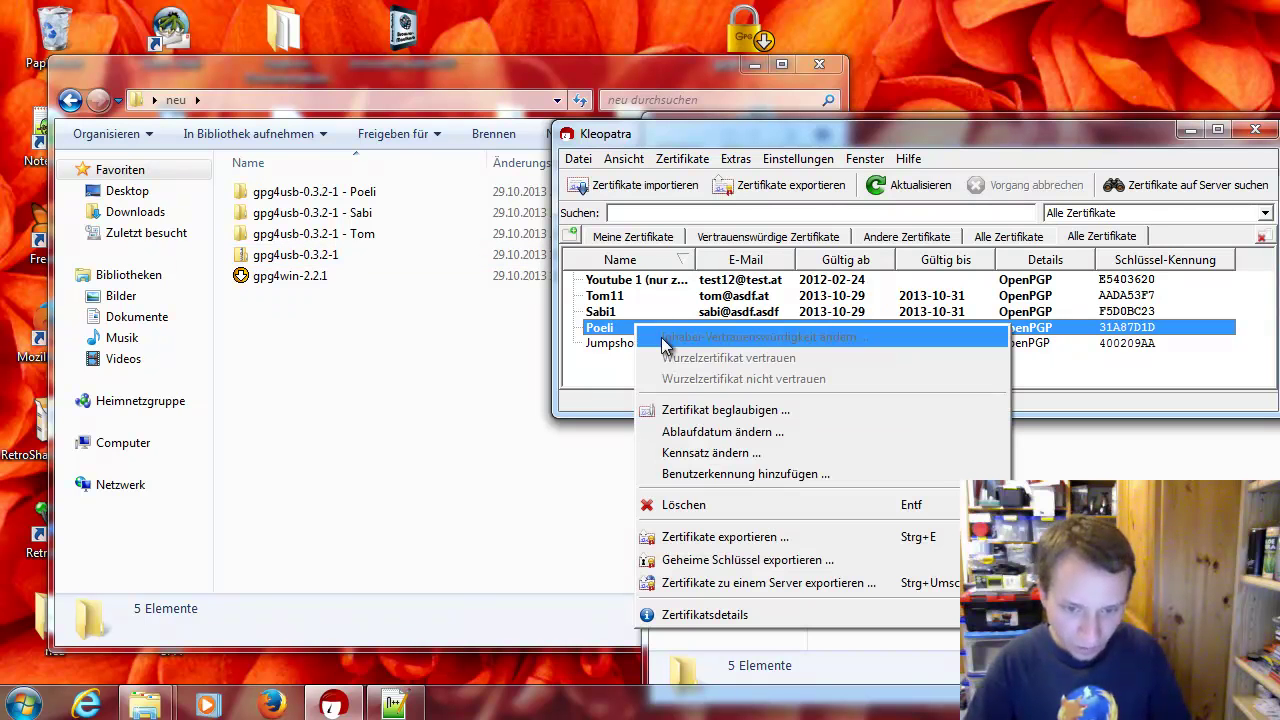
pyautogui.click(820, 538)
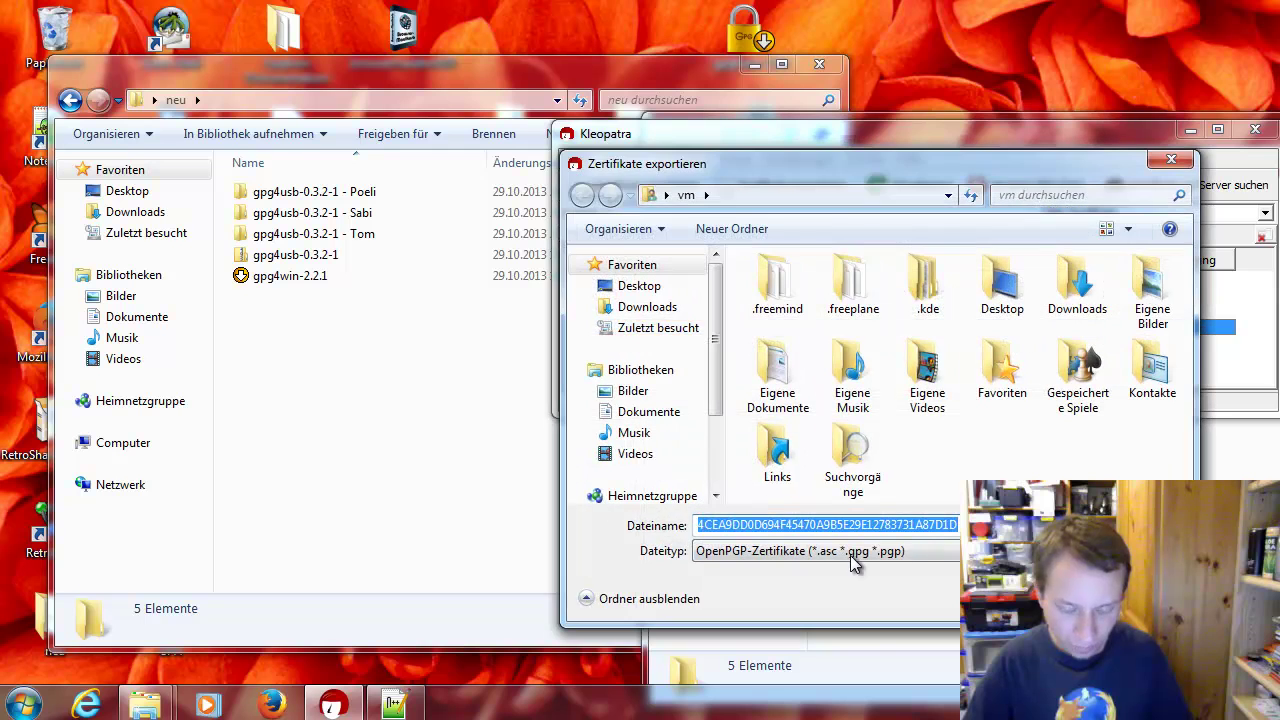
pyautogui.moveTo(951, 172); pyautogui.dragTo(800, 272)
pyautogui.write('Poeliof')
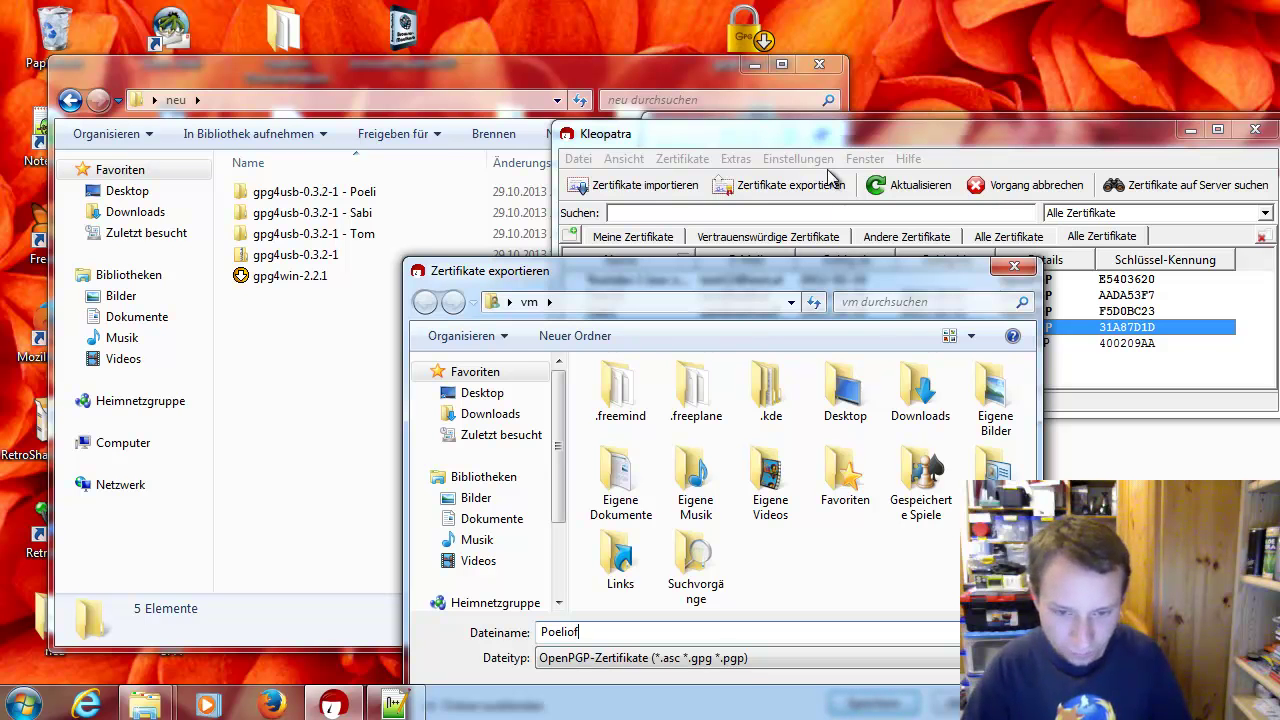
pyautogui.moveTo(808, 275); pyautogui.dragTo(851, 180)
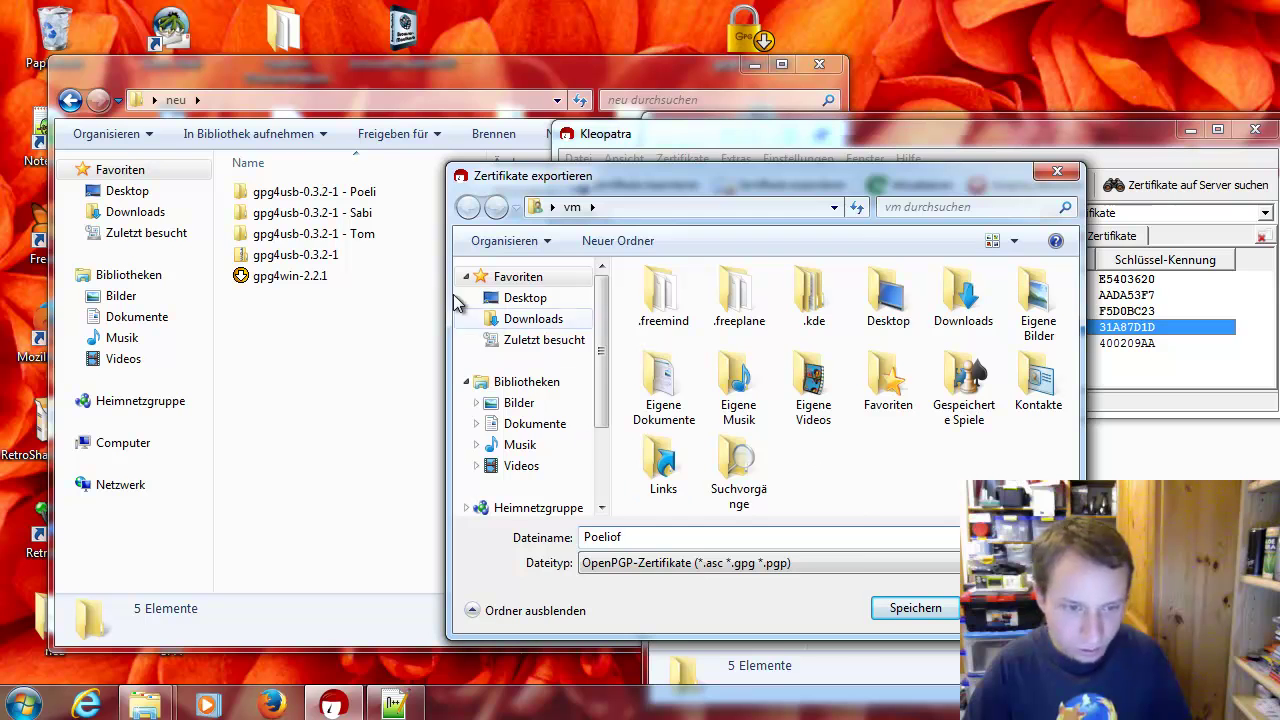
pyautogui.click(410, 102)
pyautogui.hotkey('ctrl', 'c')
pyautogui.click(900, 530)
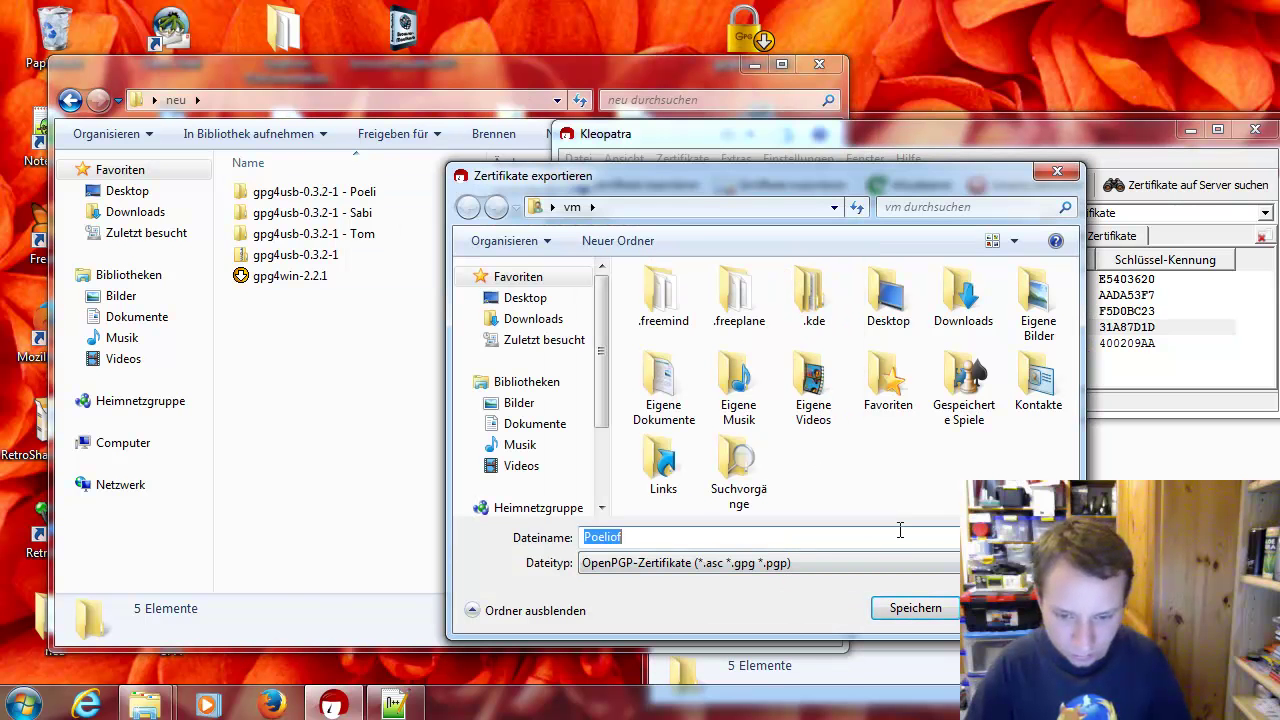
pyautogui.click(703, 204)
pyautogui.hotkey('ctrl', 'v')
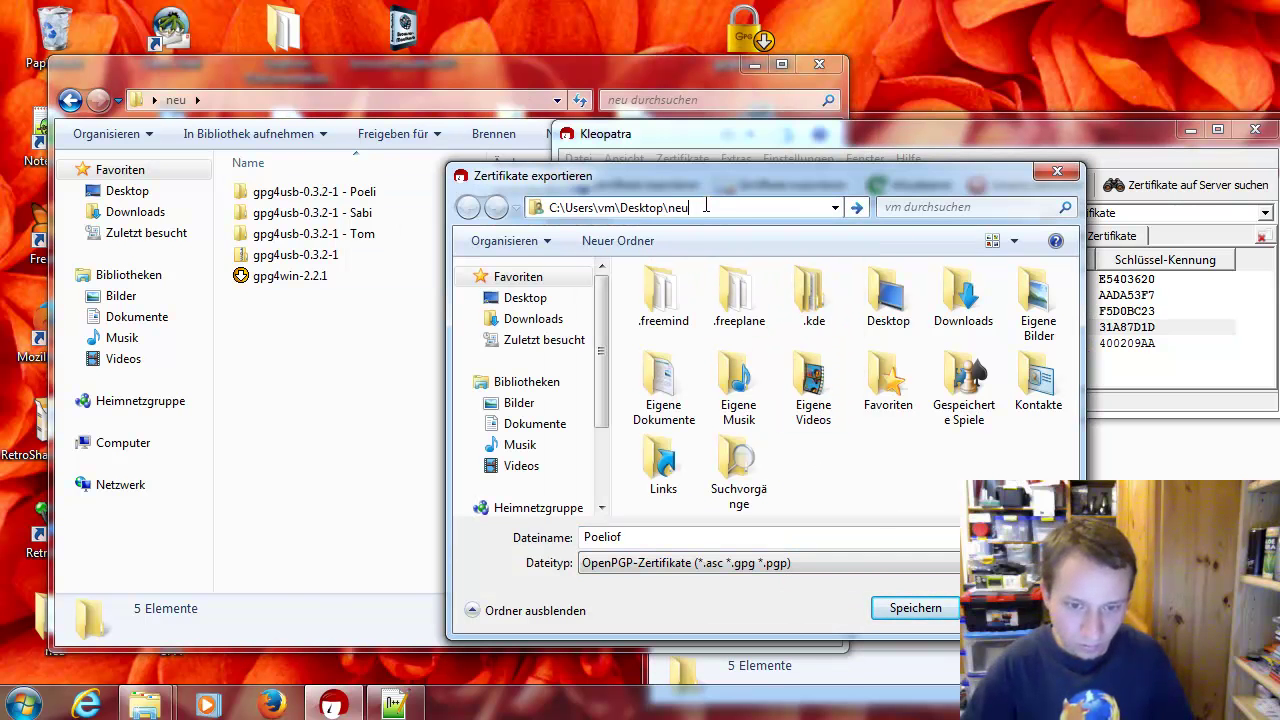
pyautogui.press('Return')
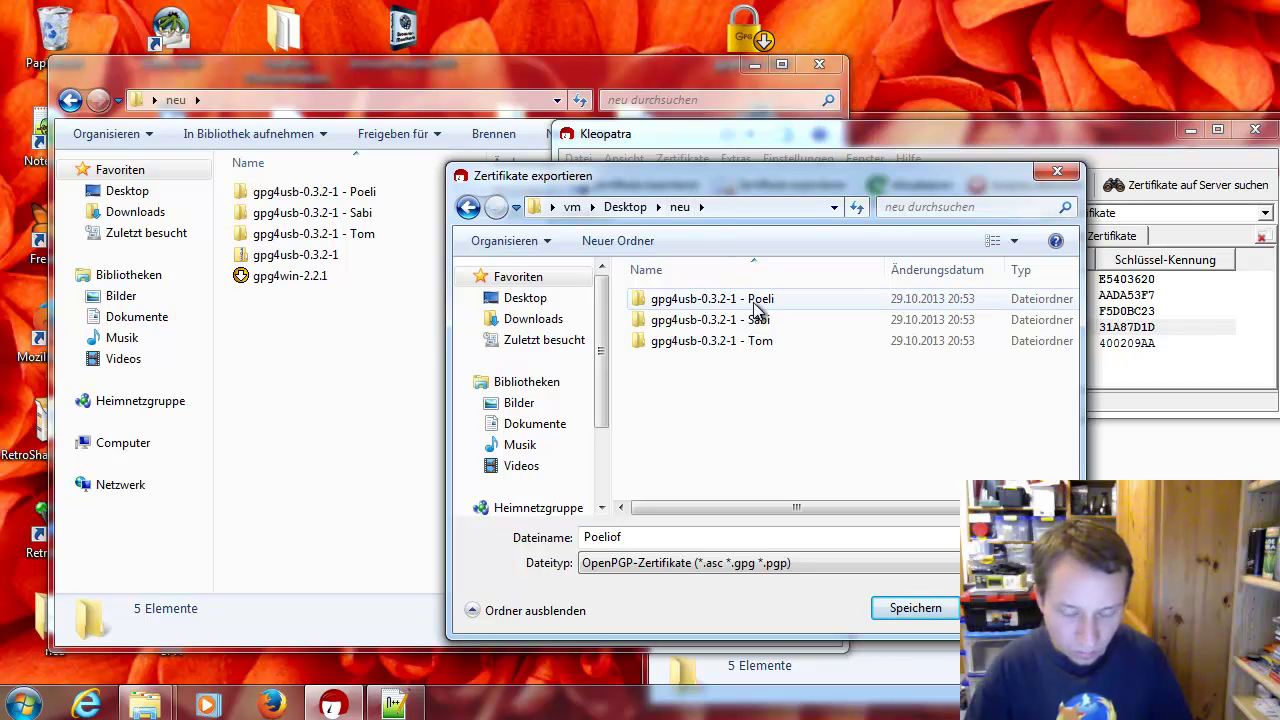
pyautogui.doubleClick(757, 321)
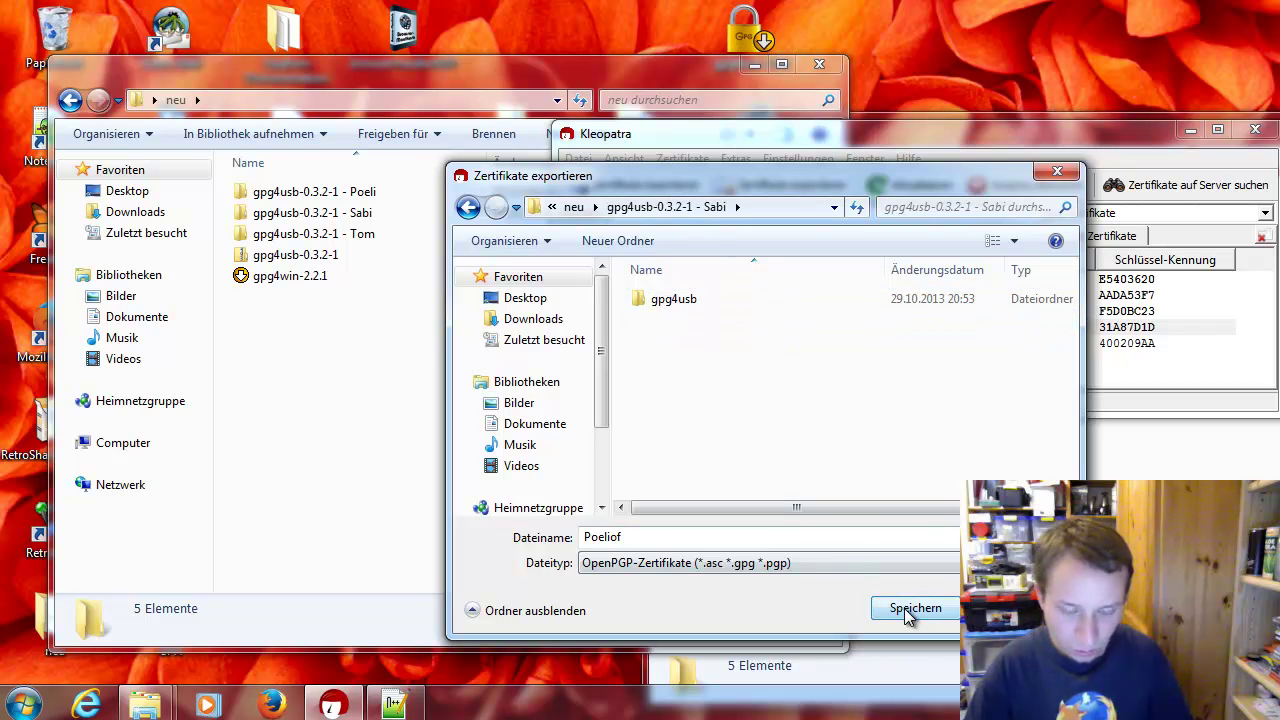
pyautogui.click(910, 610)
# Confirm Poeliof.asc is in the Sabi folder, then open the Tom copy's folder
pyautogui.doubleClick(368, 213)
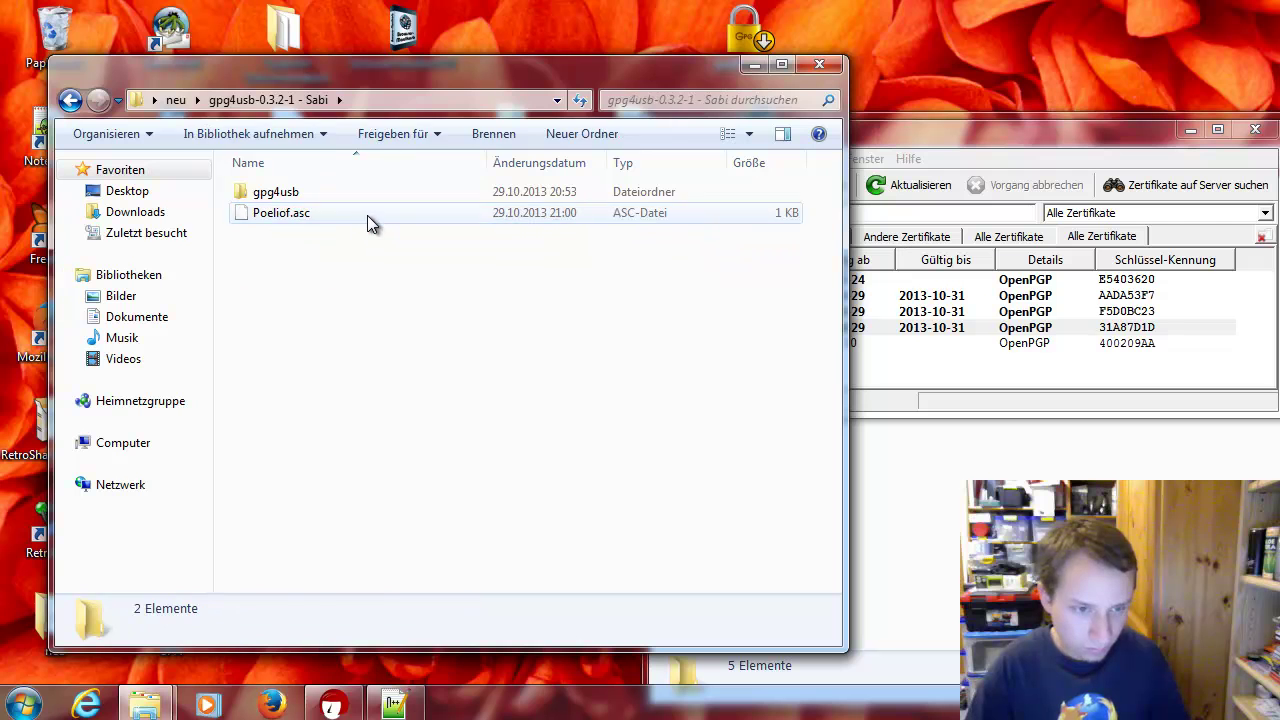
pyautogui.click(367, 215)
pyautogui.click(175, 100)
pyautogui.doubleClick(328, 233)
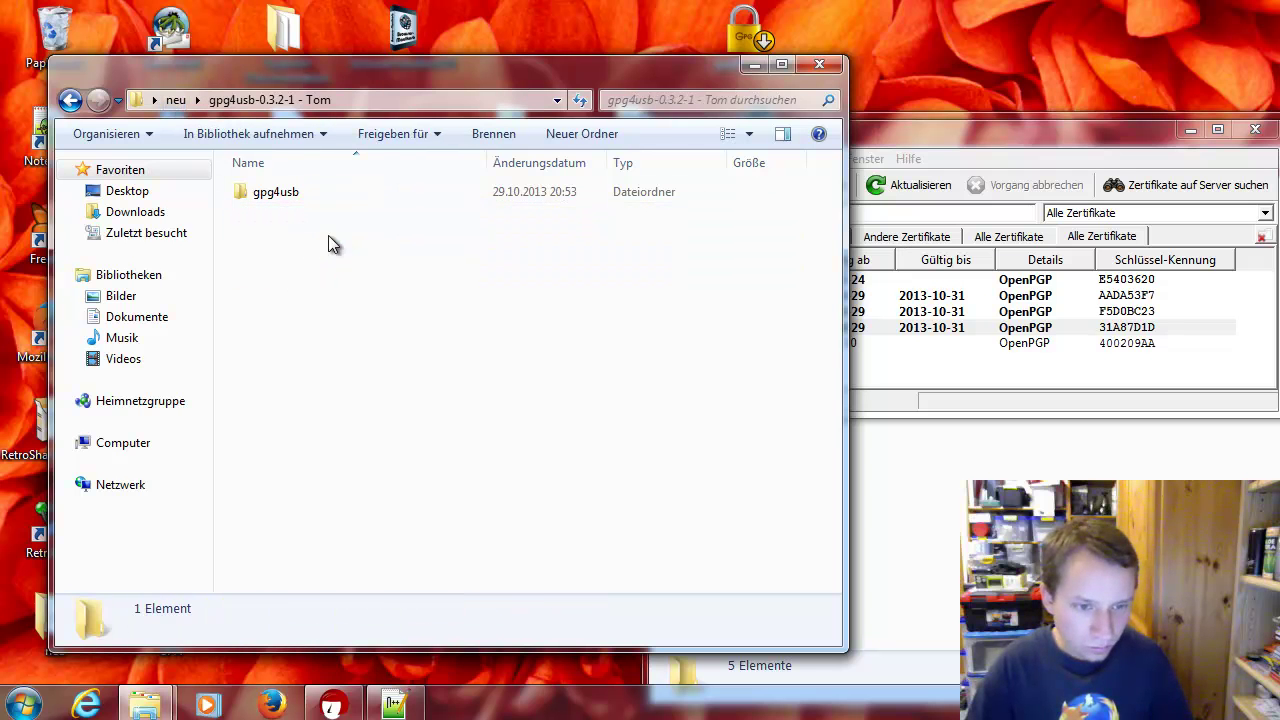
pyautogui.click(936, 366)
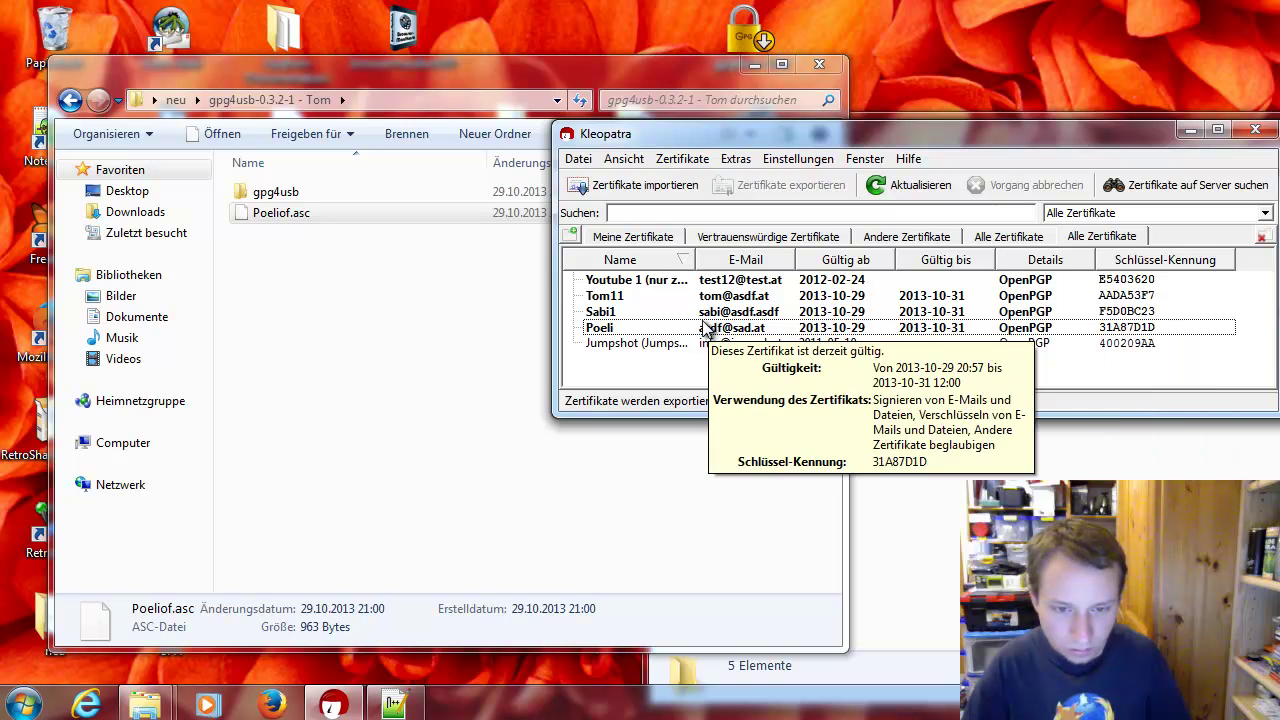
# Export Poeli's secret key with Geheime Schlüssel exportieren, browsing for the poelipr.gpg save location
pyautogui.click(676, 311)
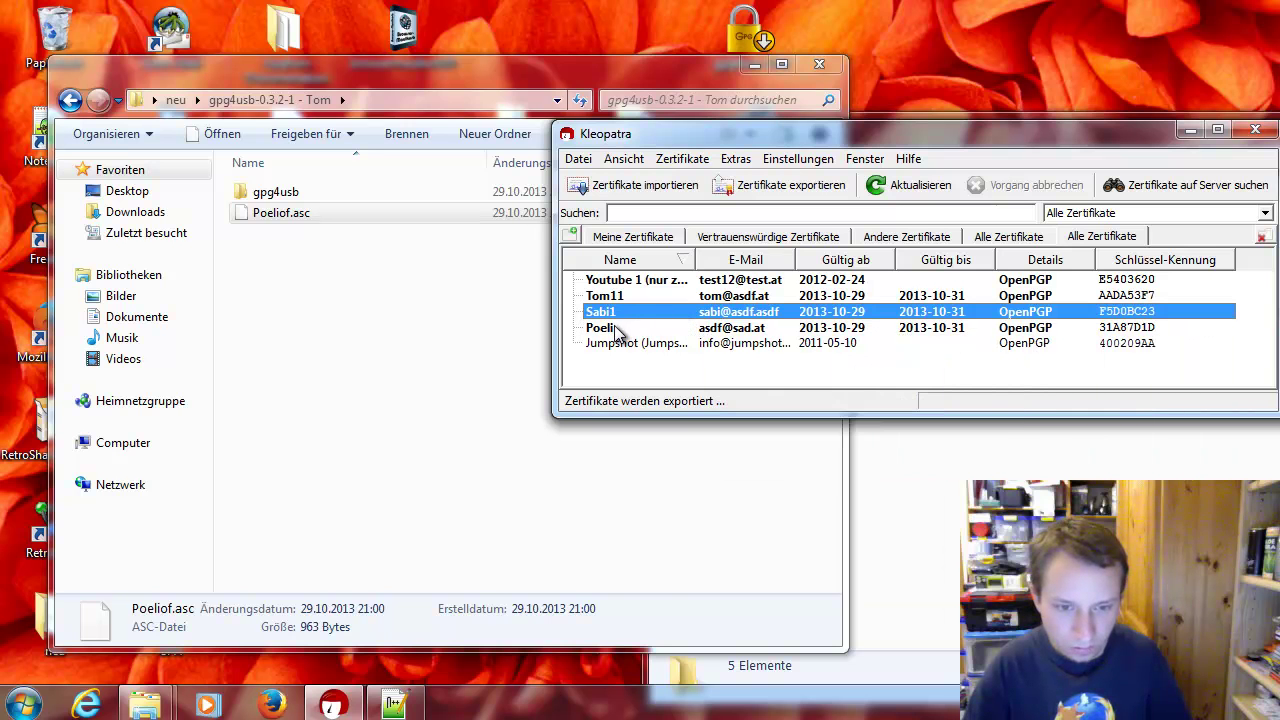
pyautogui.rightClick(615, 328)
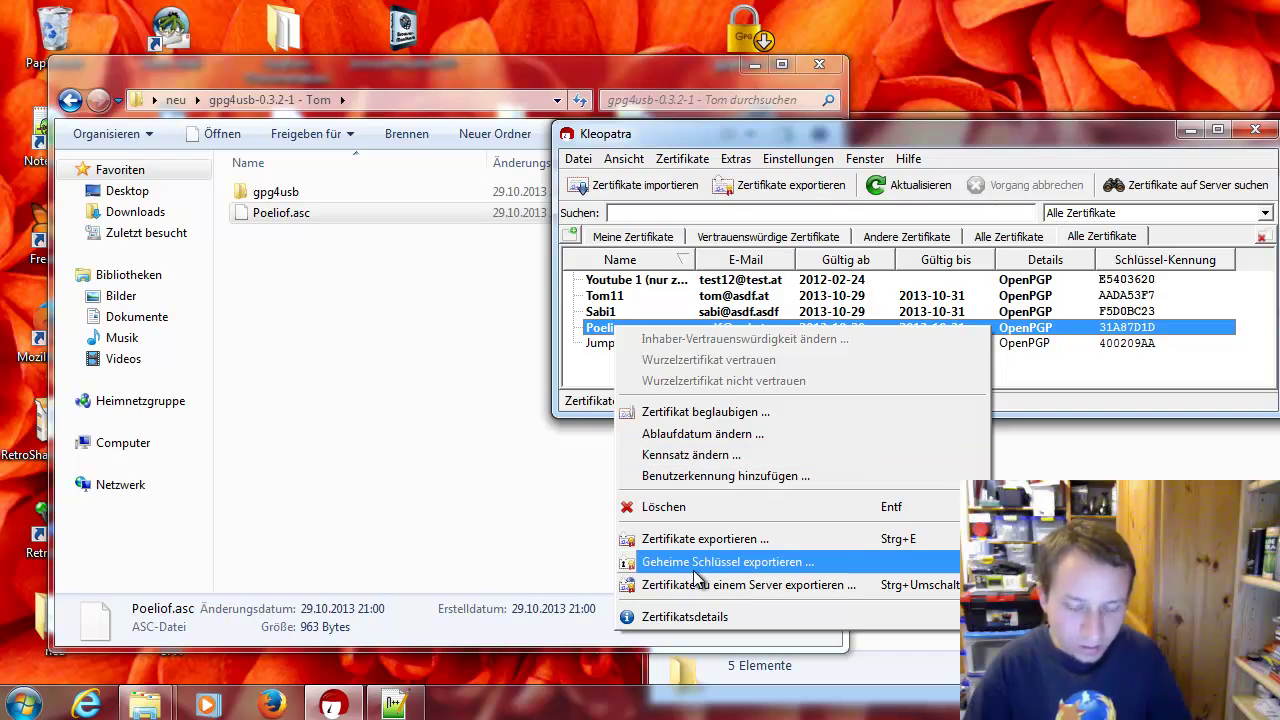
pyautogui.click(697, 566)
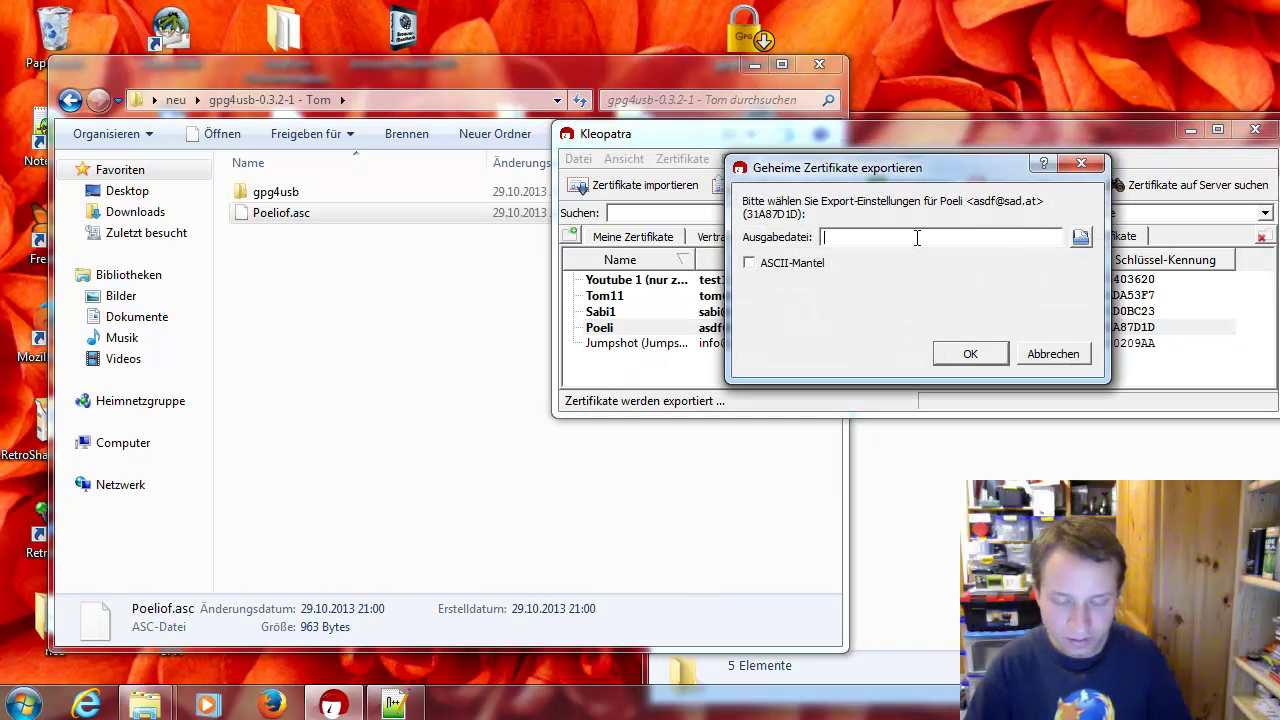
pyautogui.click(1079, 238)
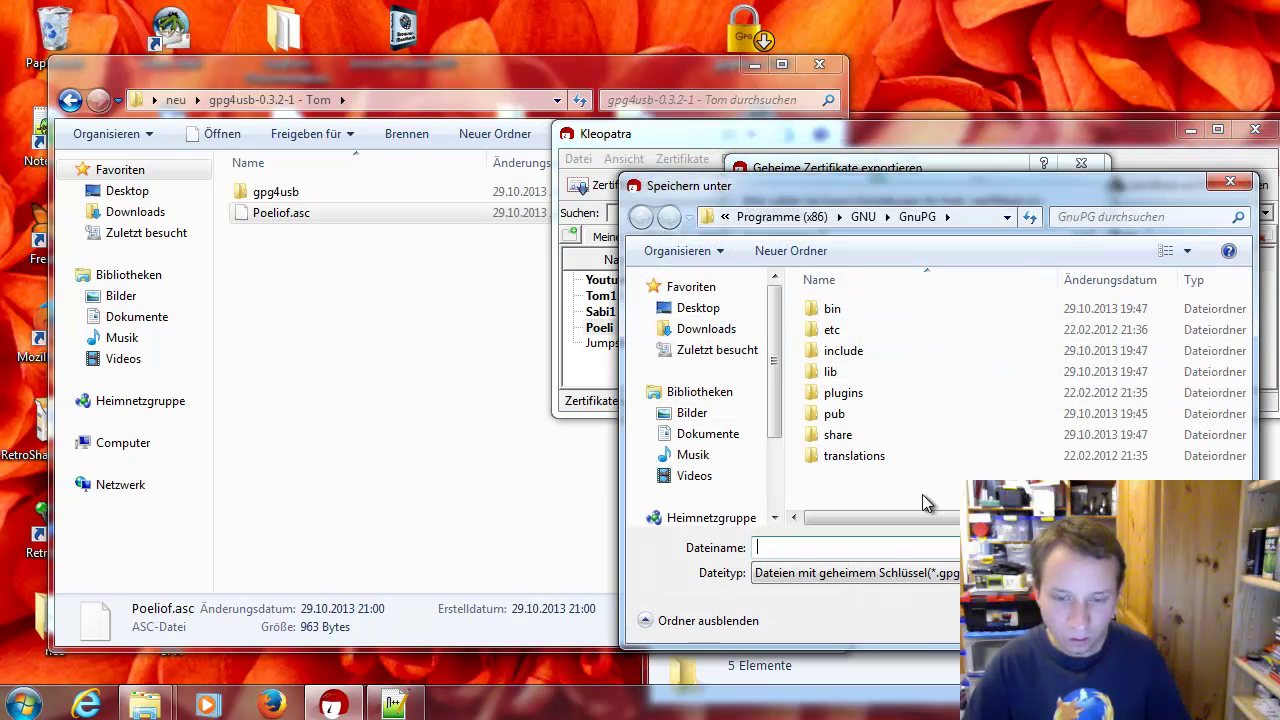
pyautogui.click(782, 216)
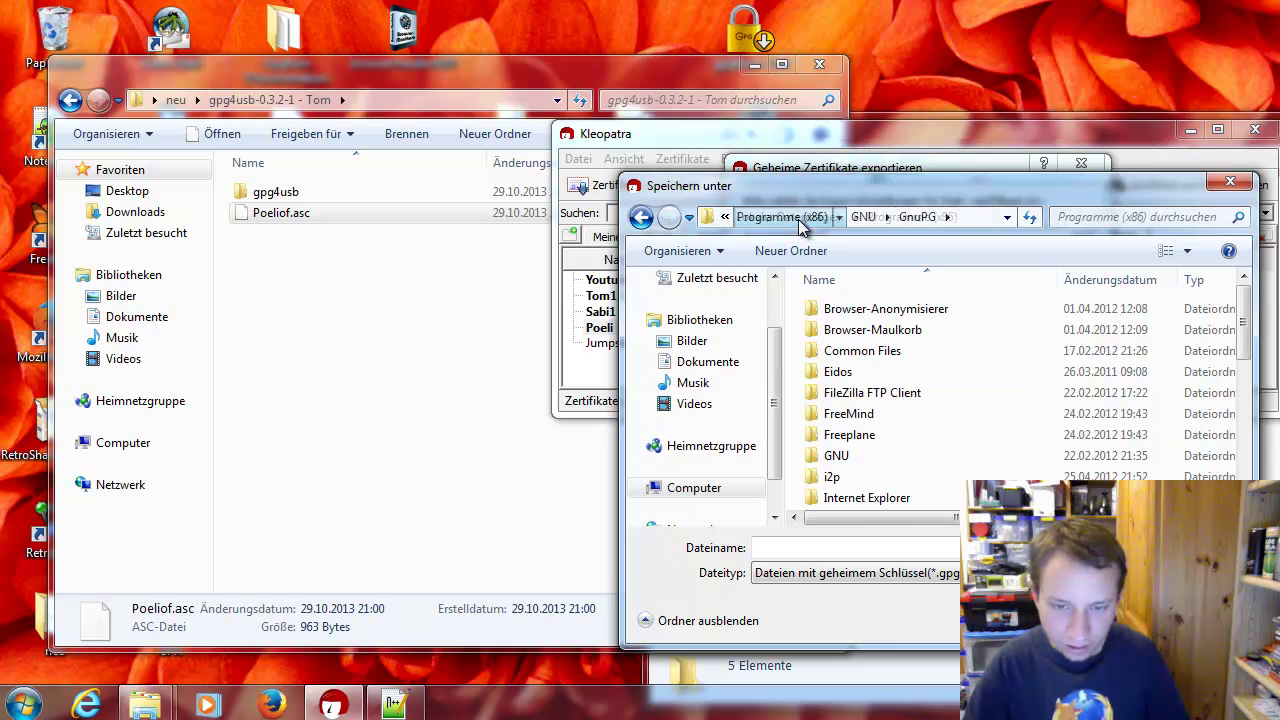
pyautogui.click(724, 312)
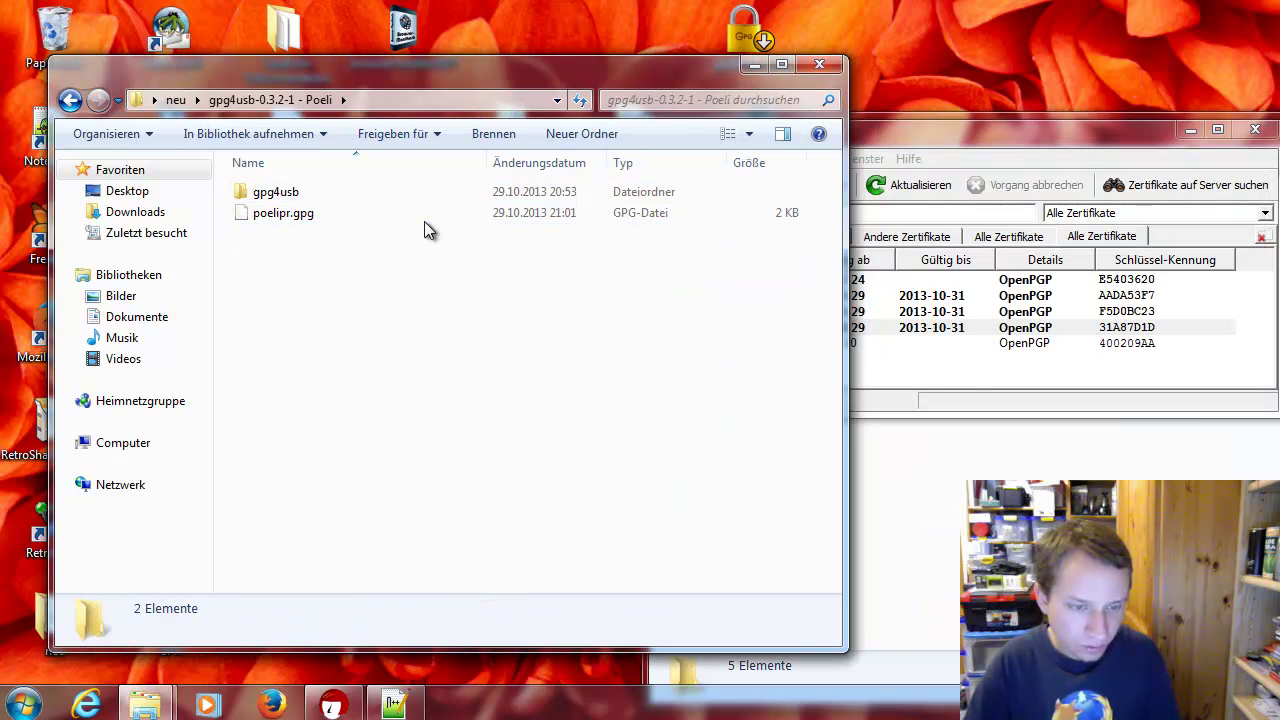
pyautogui.click(962, 367)
pyautogui.click(916, 328)
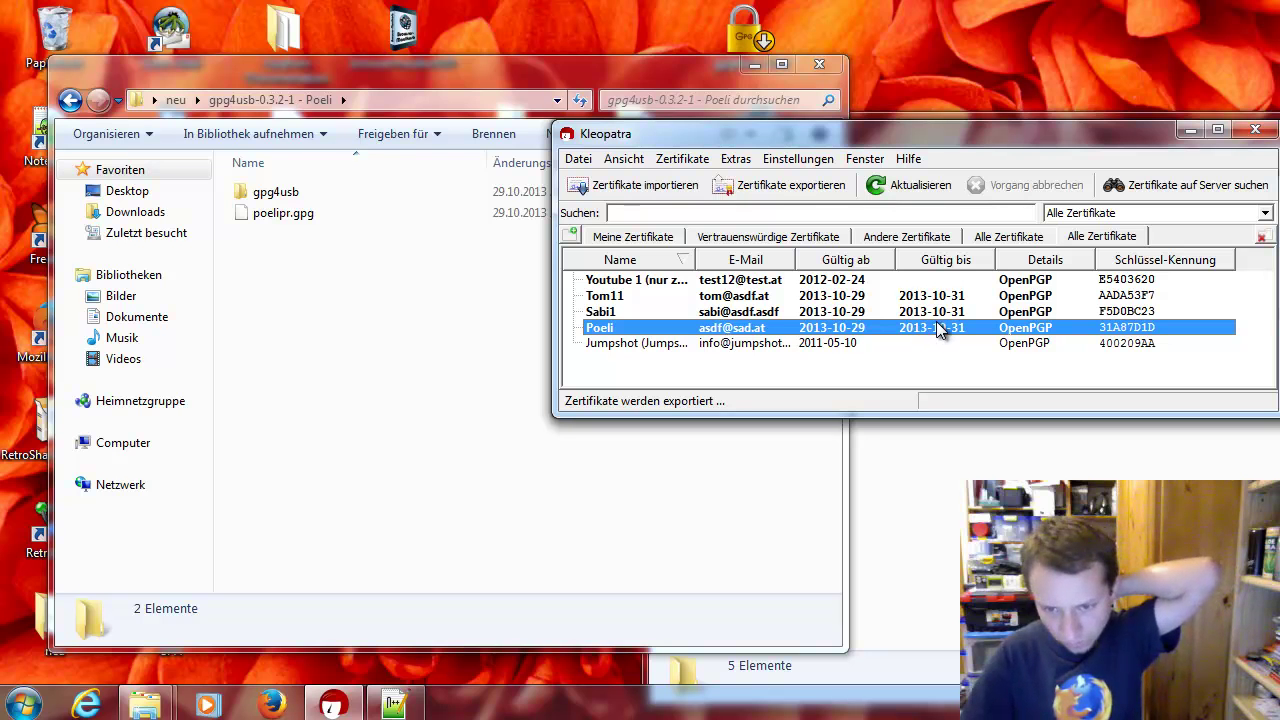
# Open the export actions for the Sabi1 certificate, then take Explorer back up to neu
pyautogui.moveTo(940, 331)
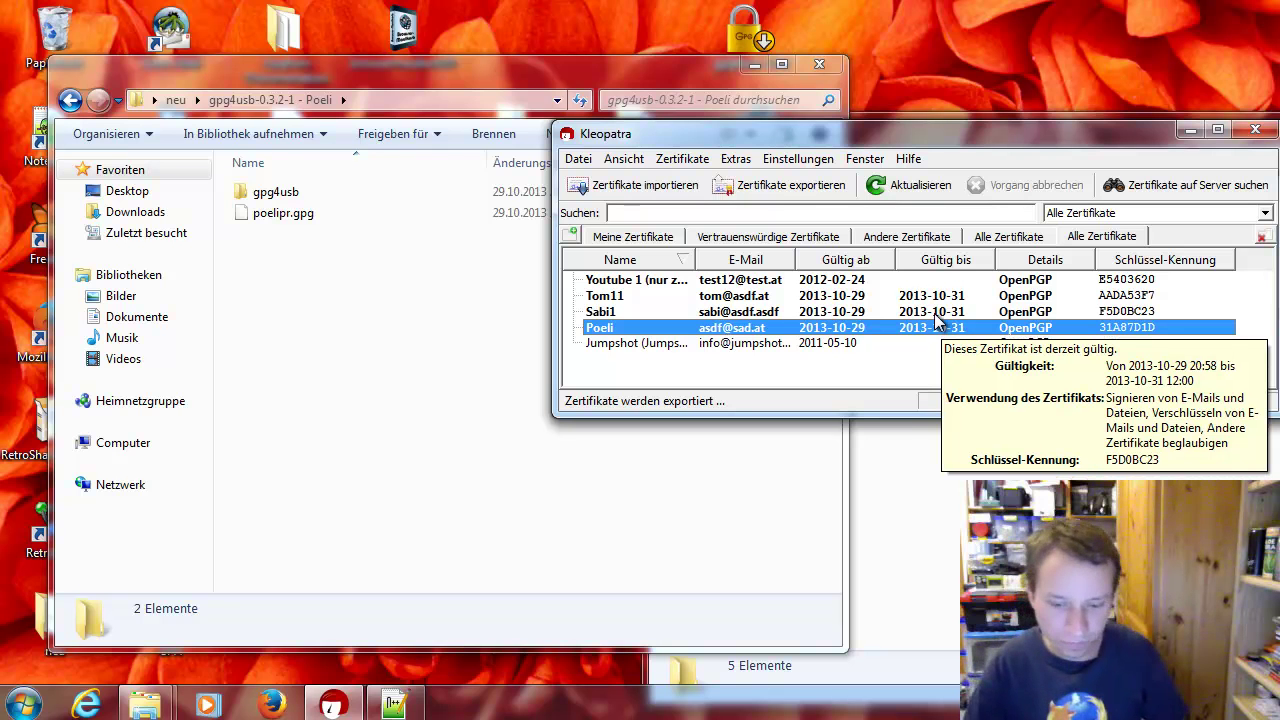
pyautogui.rightClick(733, 314)
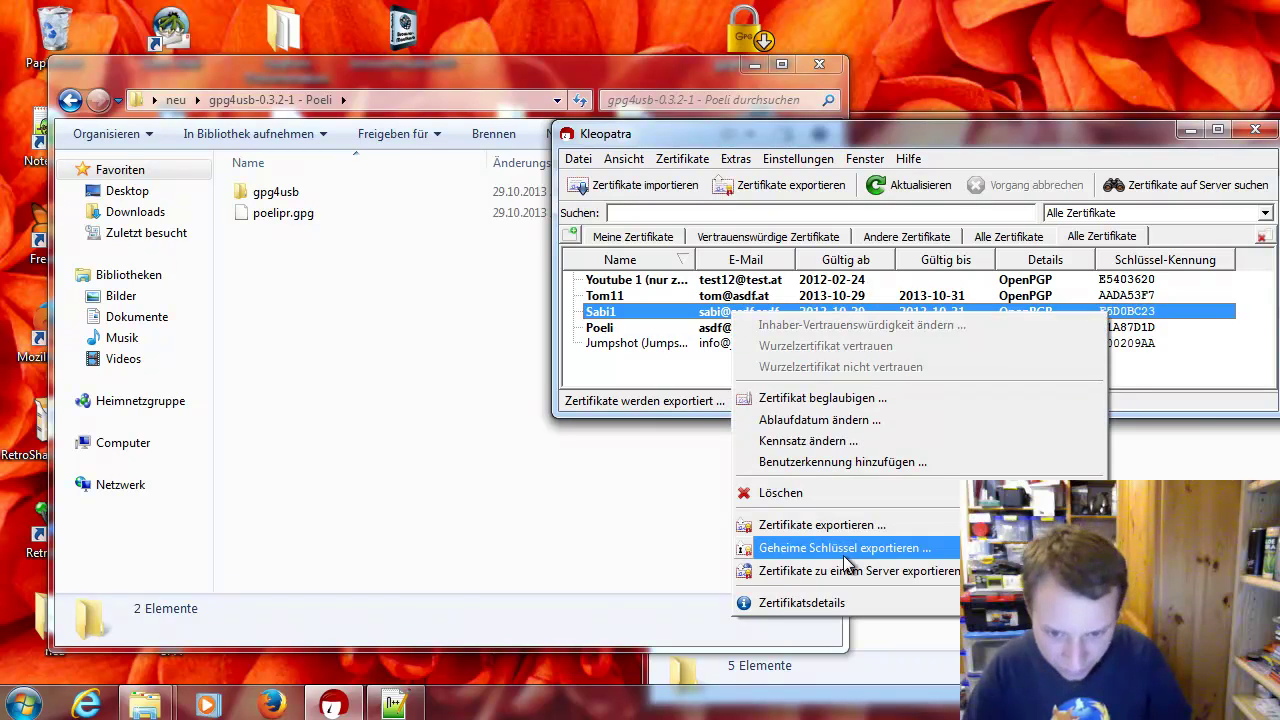
pyautogui.rightClick(643, 316)
pyautogui.click(583, 386)
pyautogui.press('BackSpace')
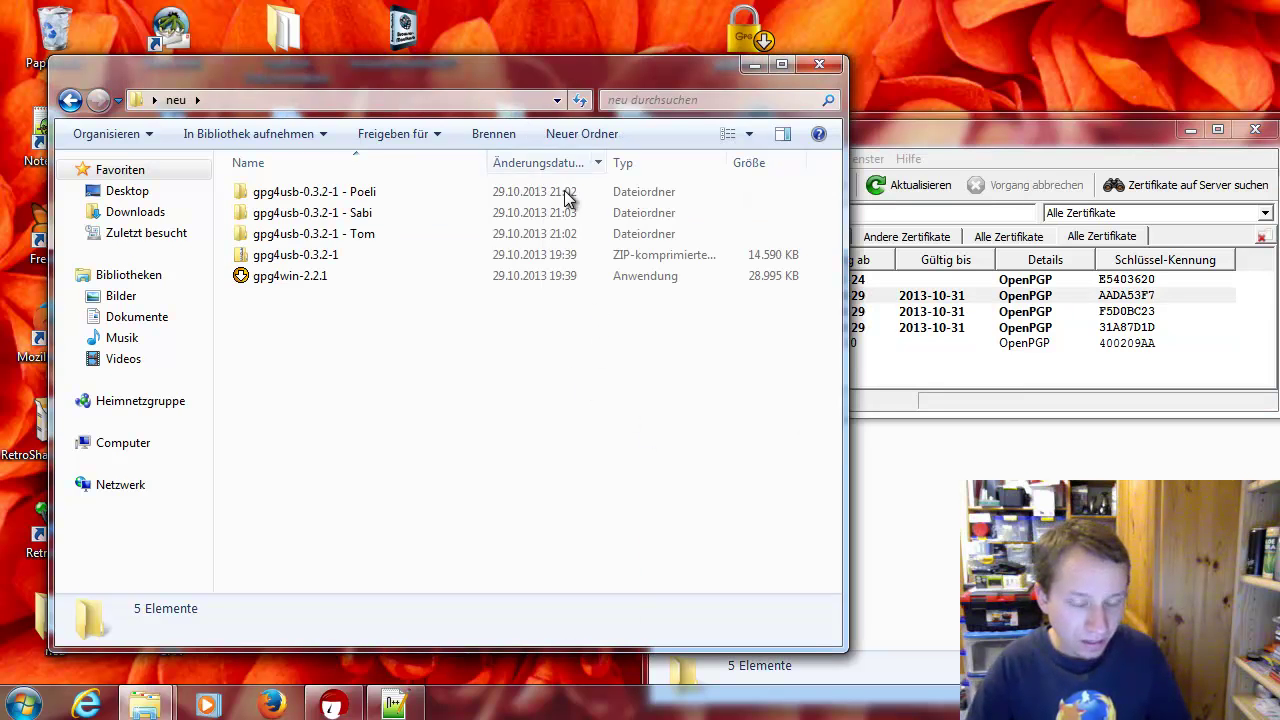
# Check the key files in the Poeli (poelipr.gpg, sabi1of.asc, tom11of.asc), Sabi and Tom folders
pyautogui.doubleClick(410, 193)
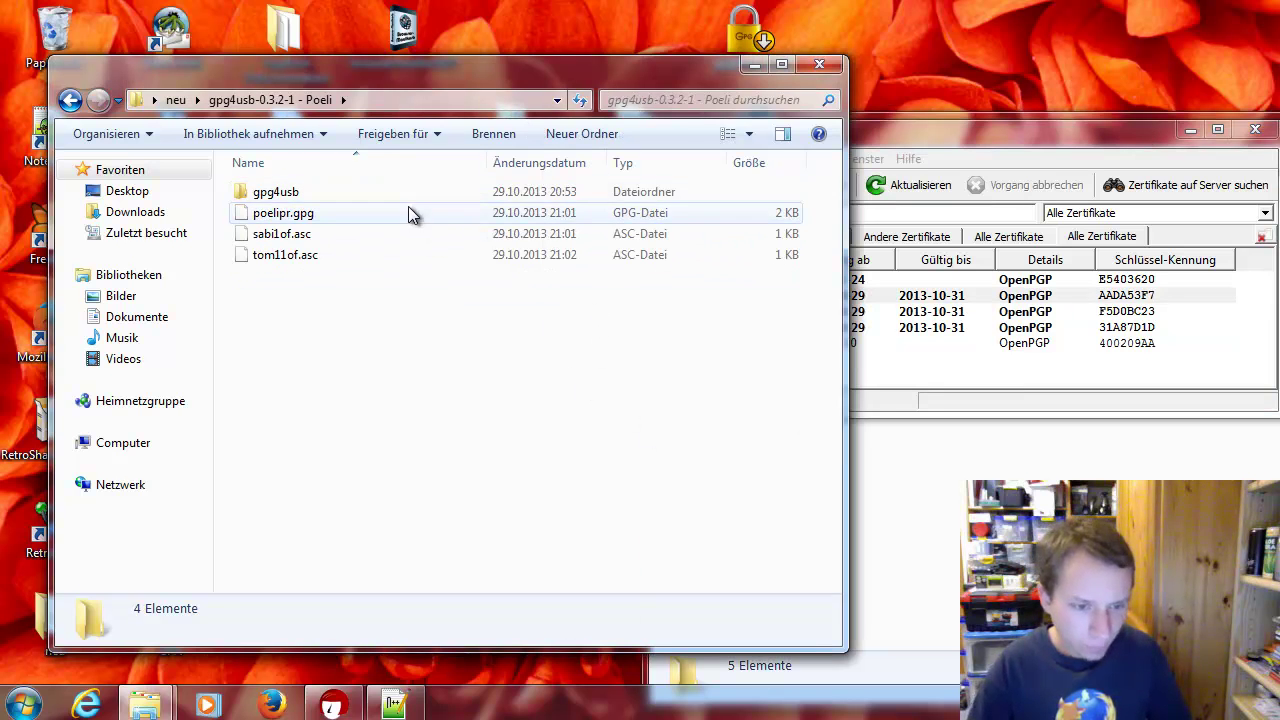
pyautogui.click(406, 228)
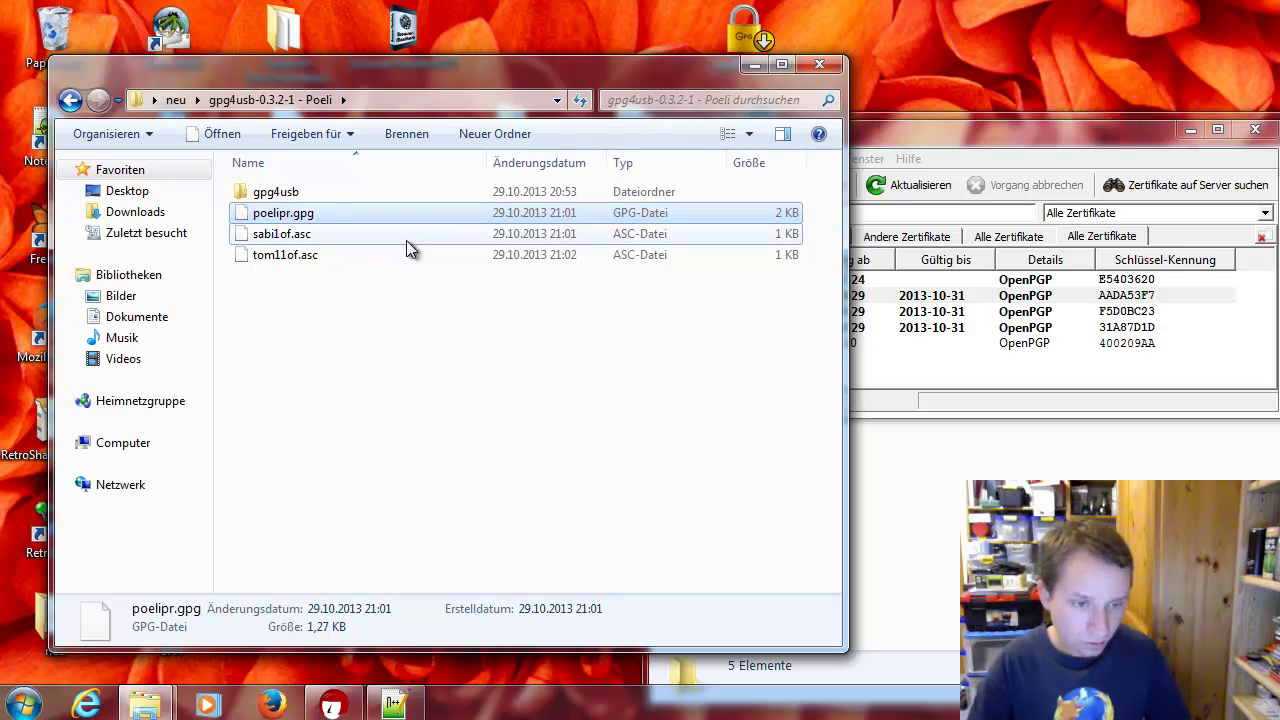
pyautogui.click(406, 240)
pyautogui.click(406, 254)
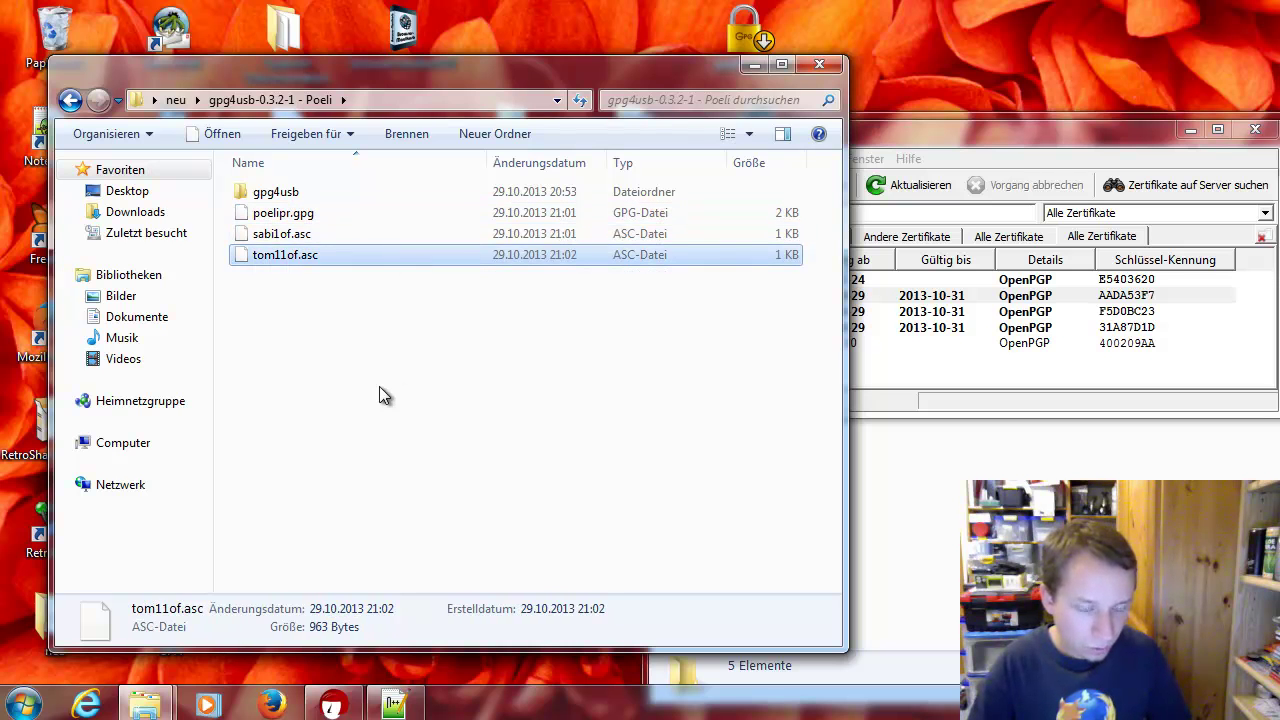
pyautogui.press('BackSpace')
pyautogui.click(346, 214)
pyautogui.doubleClick(345, 215)
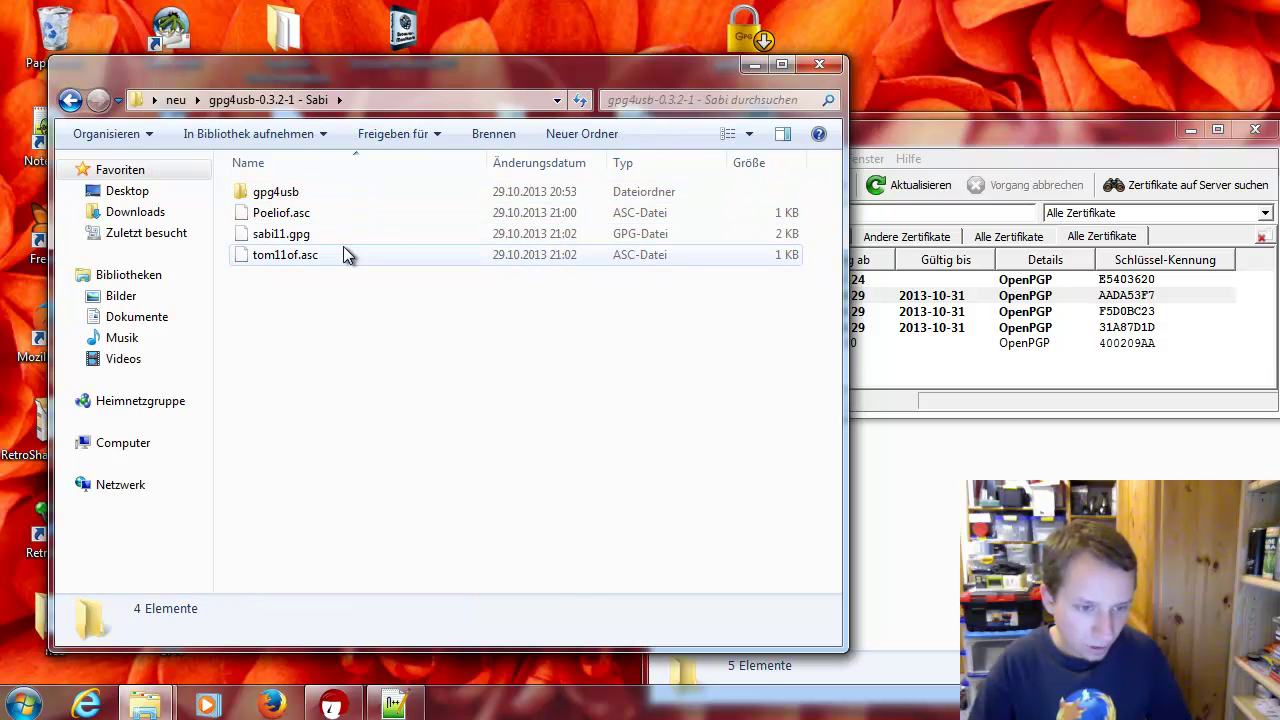
pyautogui.click(336, 236)
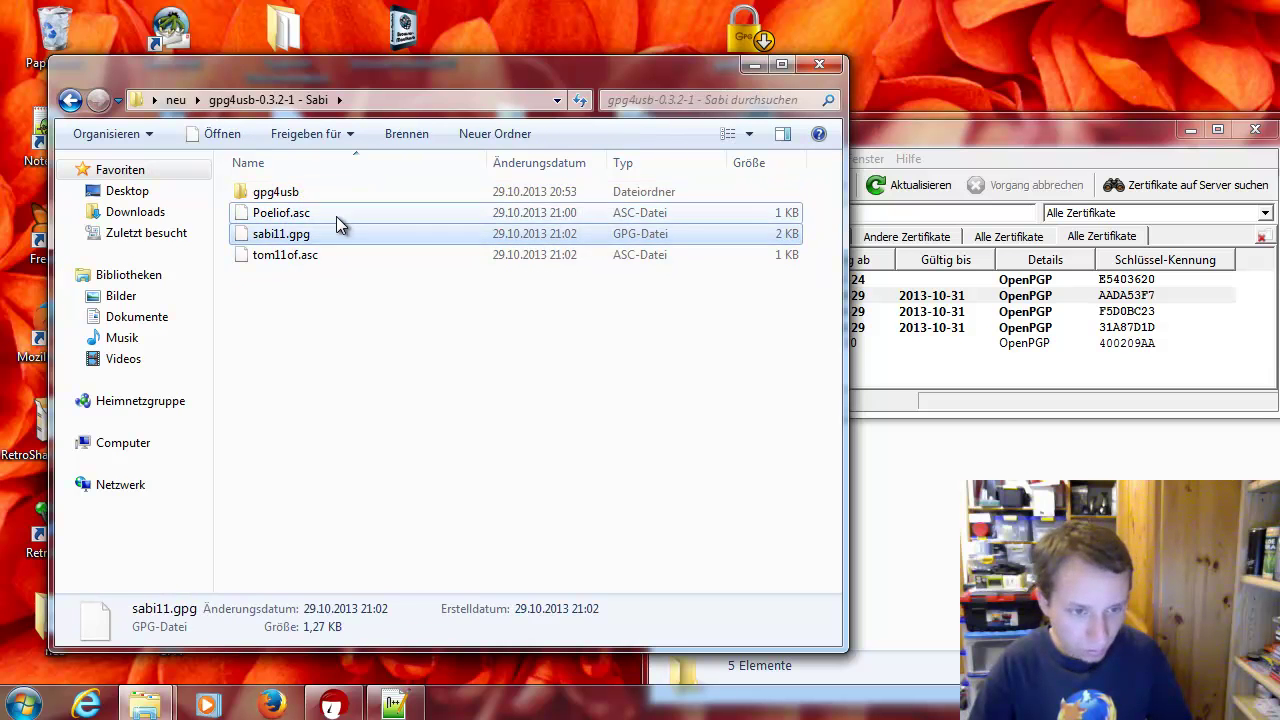
pyautogui.click(336, 214)
pyautogui.press('BackSpace')
pyautogui.doubleClick(337, 233)
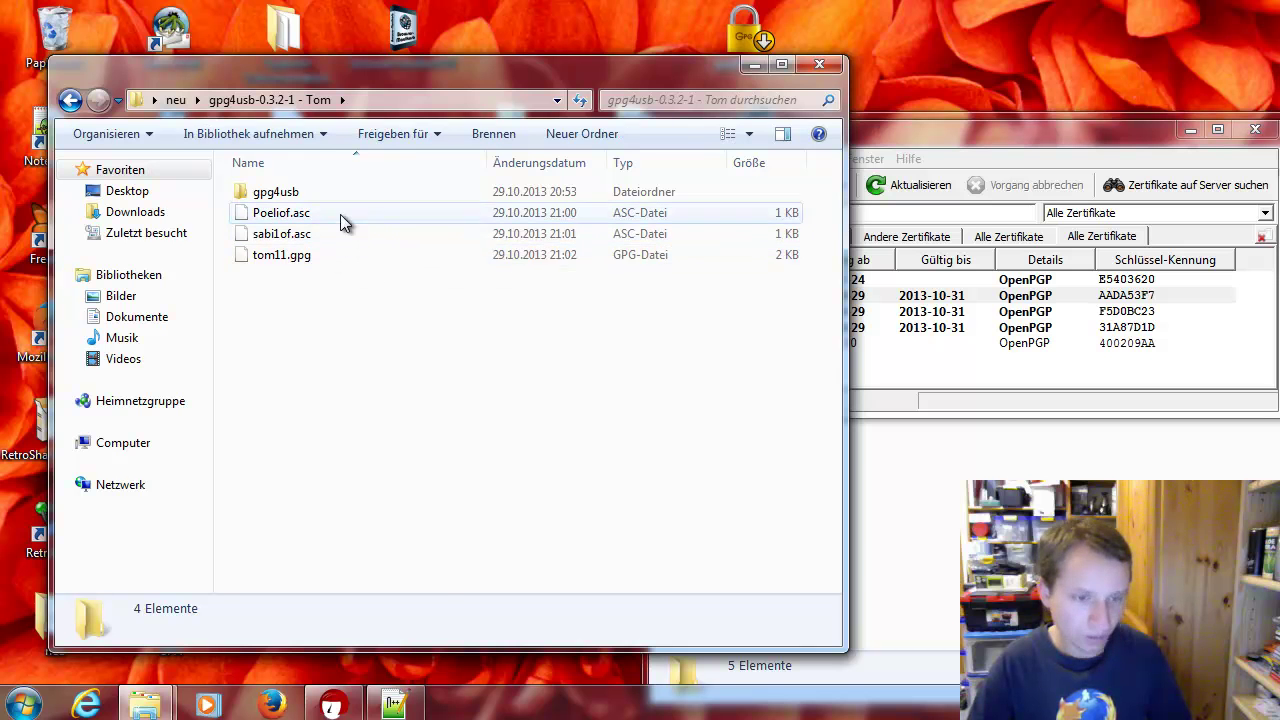
pyautogui.press('BackSpace')
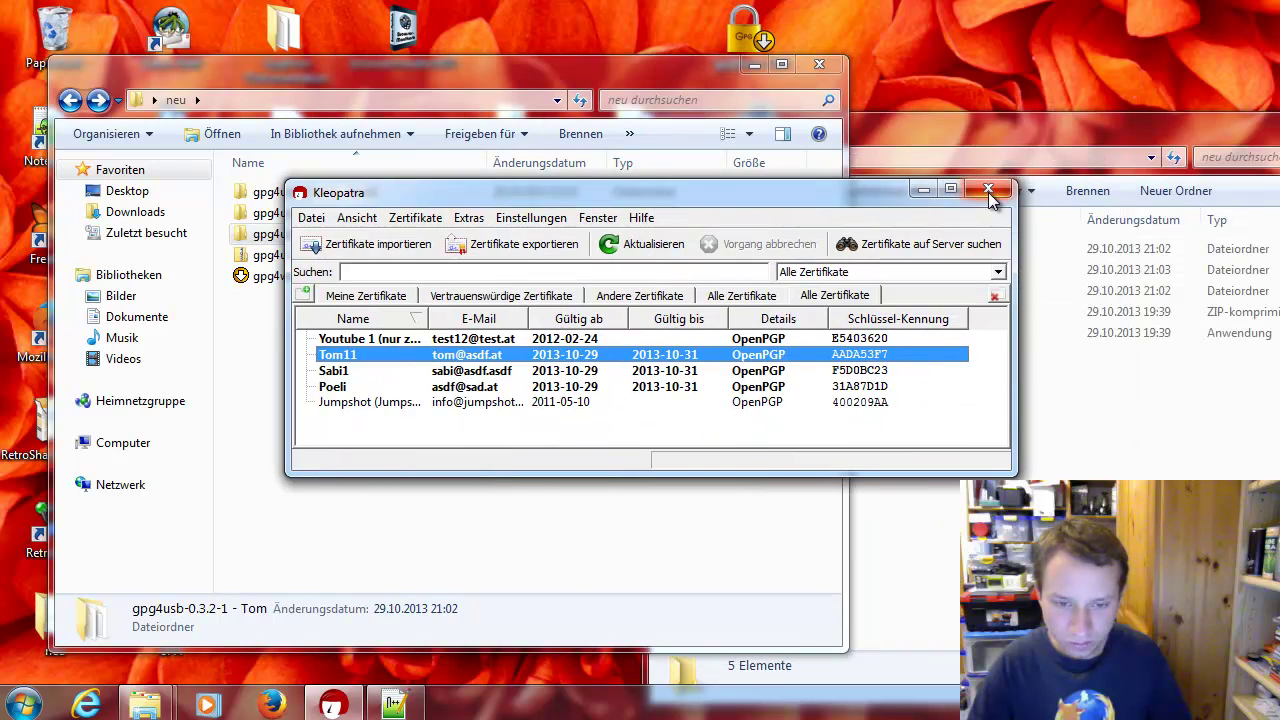
# Close Kleopatra and the second Explorer window, and maximize the neu window
pyautogui.click(988, 190)
pyautogui.click(997, 122)
pyautogui.rightClick(1072, 116)
pyautogui.click(1105, 248)
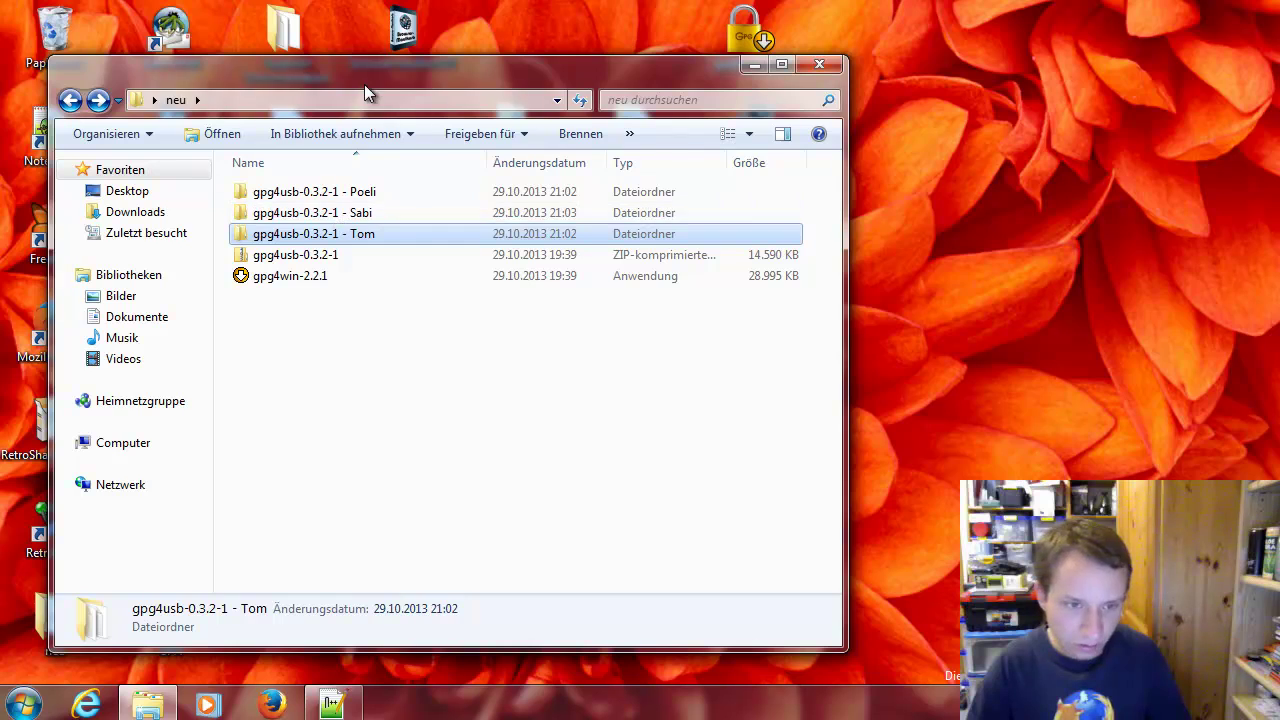
pyautogui.doubleClick(364, 82)
pyautogui.click(341, 125)
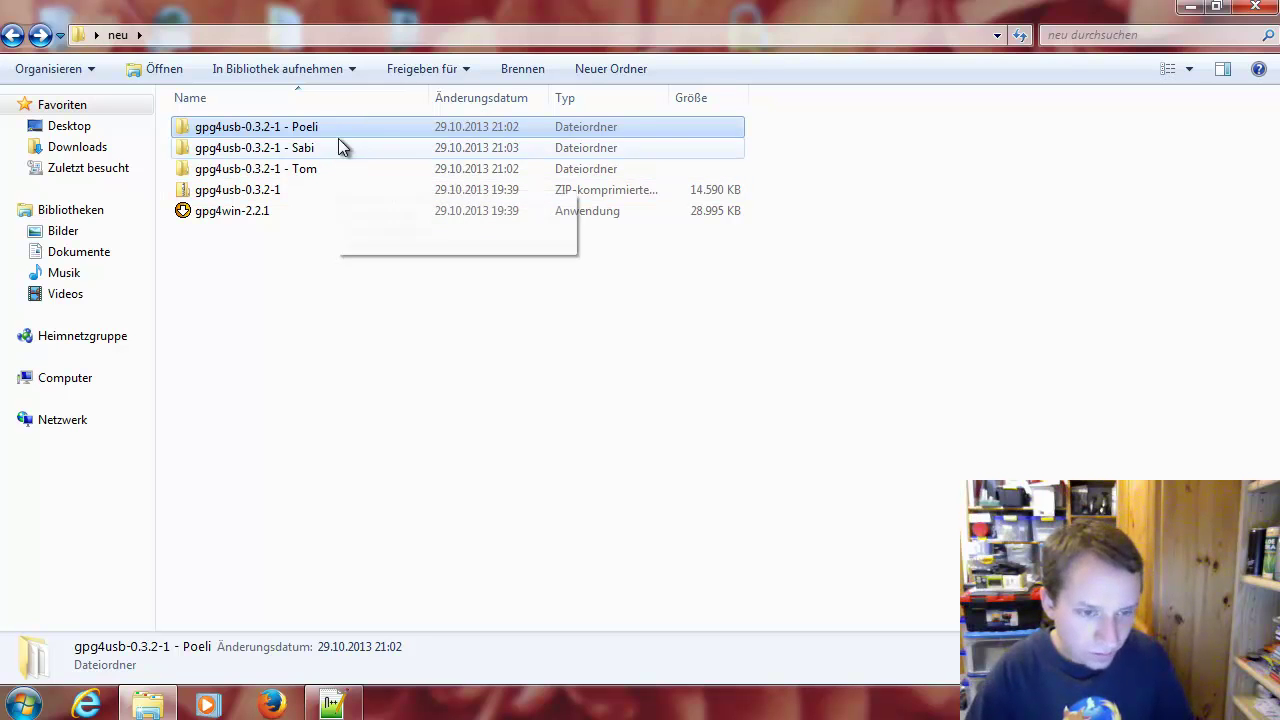
# Run gpg4usb's start_windows from the Poeli copy and cancel the Erste Schritte wizard
pyautogui.doubleClick(338, 127)
pyautogui.doubleClick(322, 128)
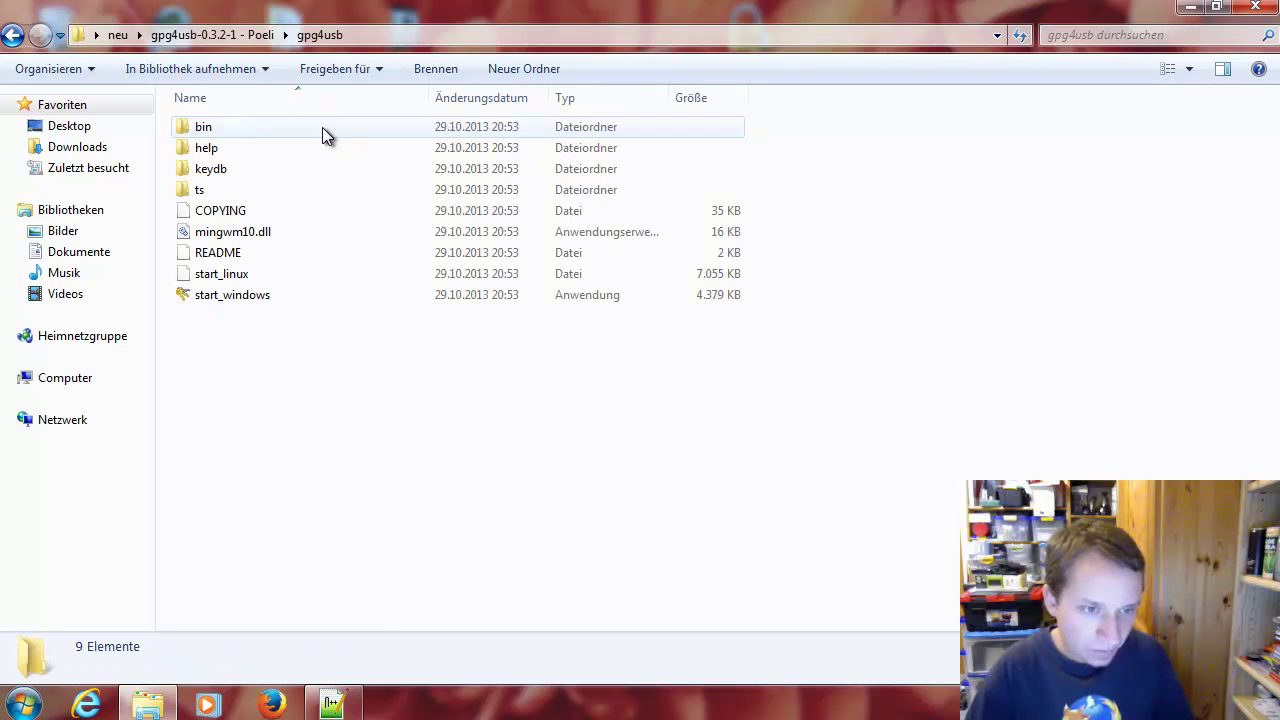
pyautogui.doubleClick(258, 298)
pyautogui.click(700, 361)
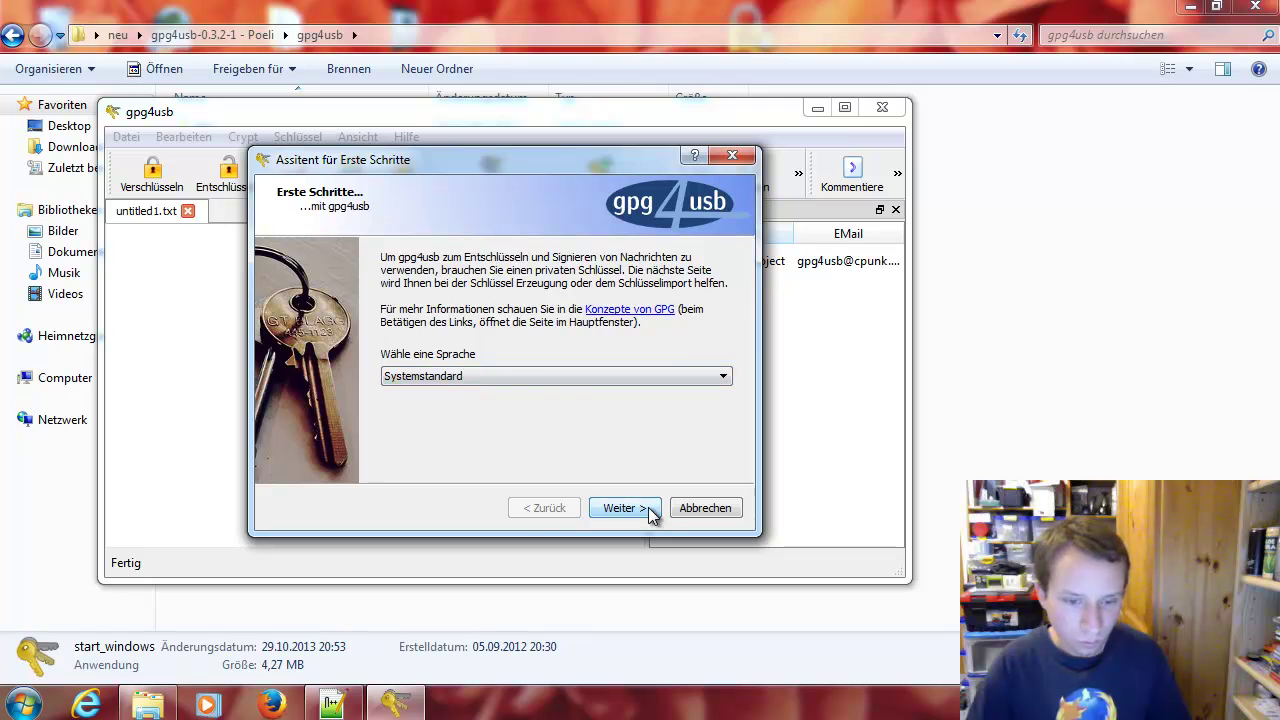
pyautogui.click(650, 512)
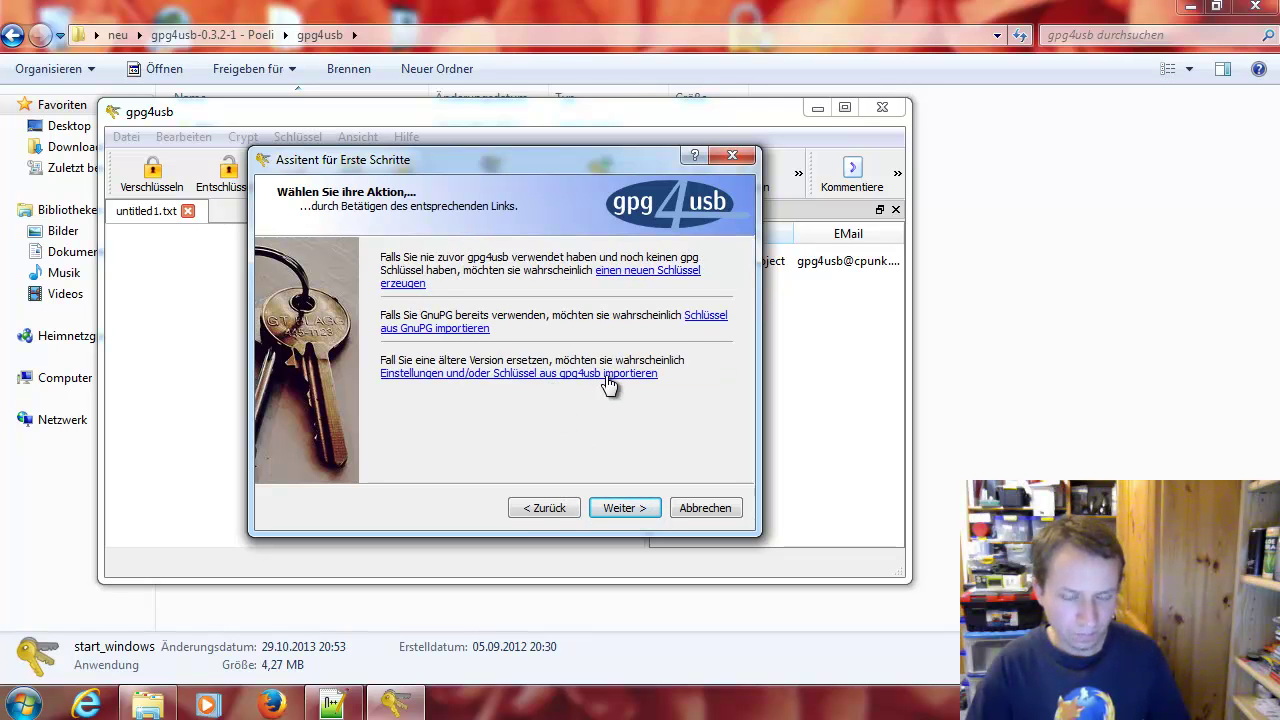
pyautogui.click(708, 318)
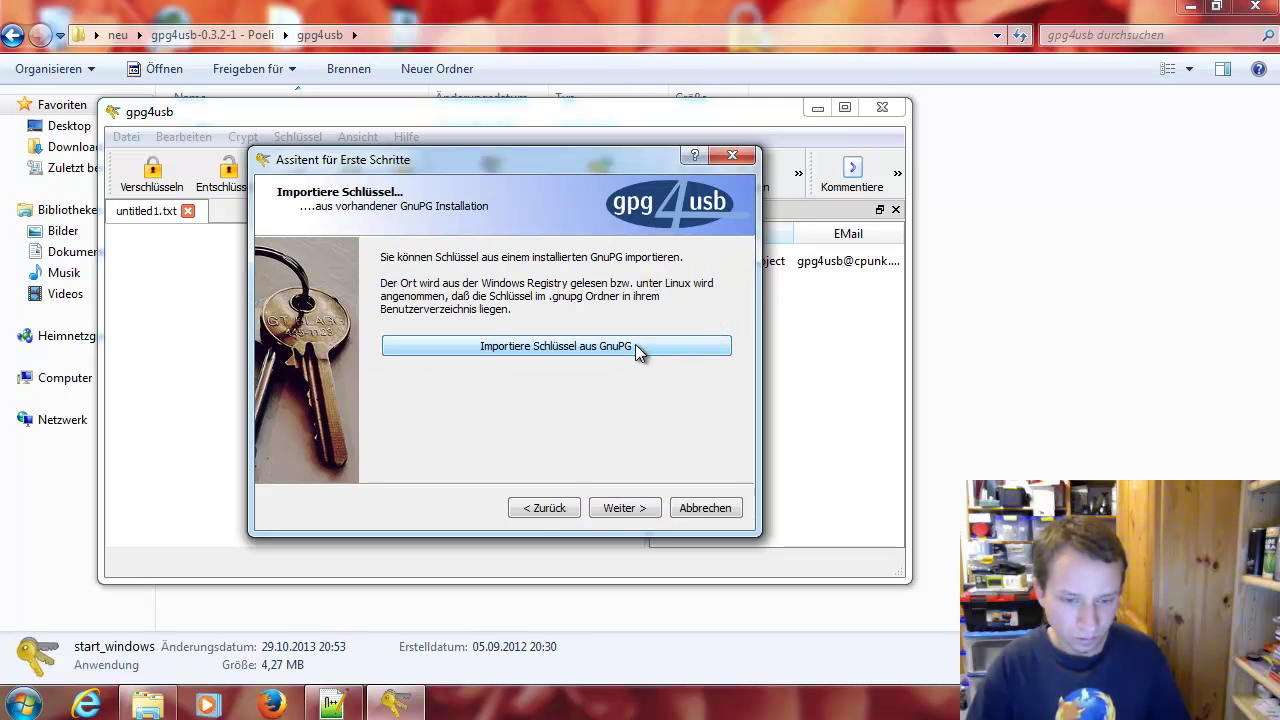
pyautogui.click(545, 510)
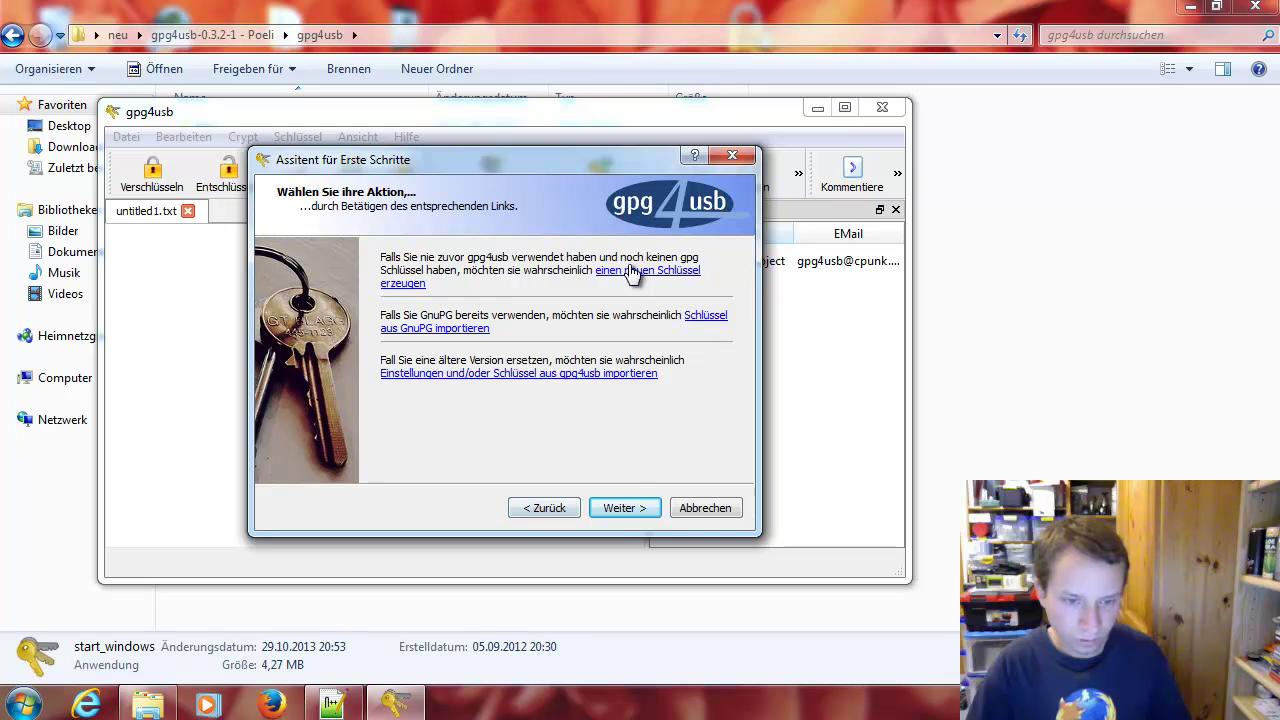
pyautogui.click(700, 508)
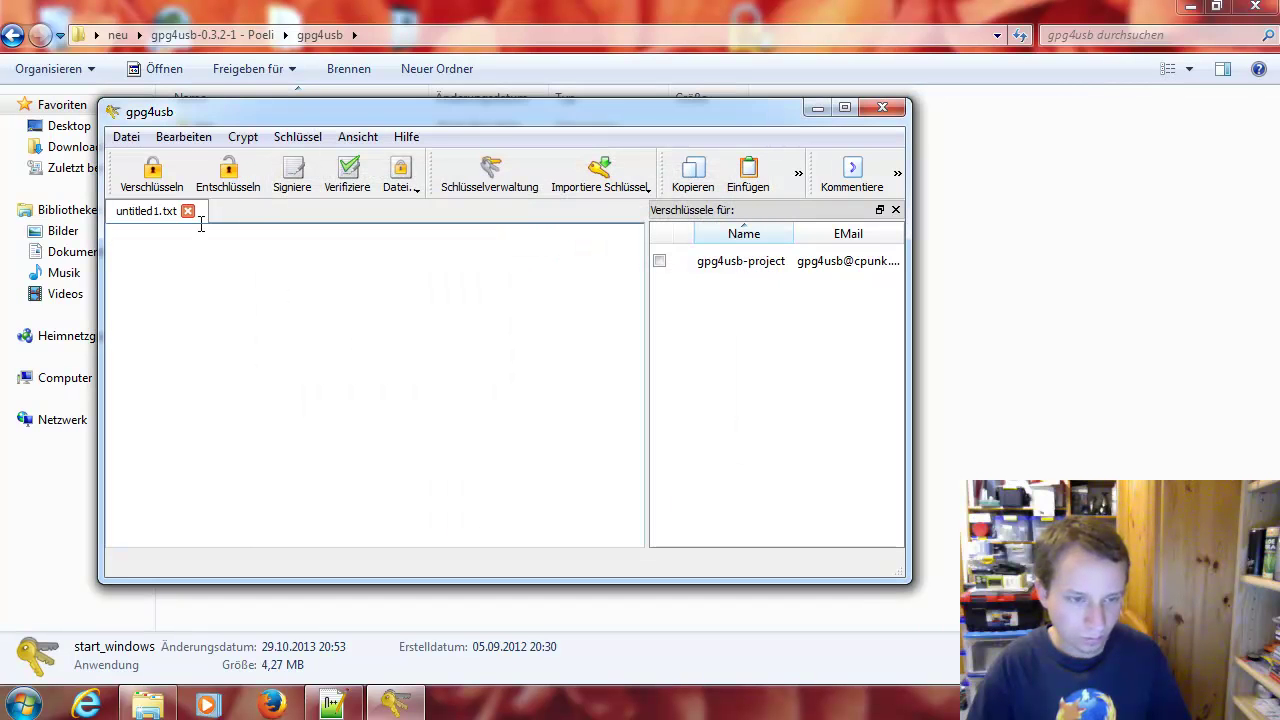
pyautogui.moveTo(171, 115); pyautogui.dragTo(513, 147)
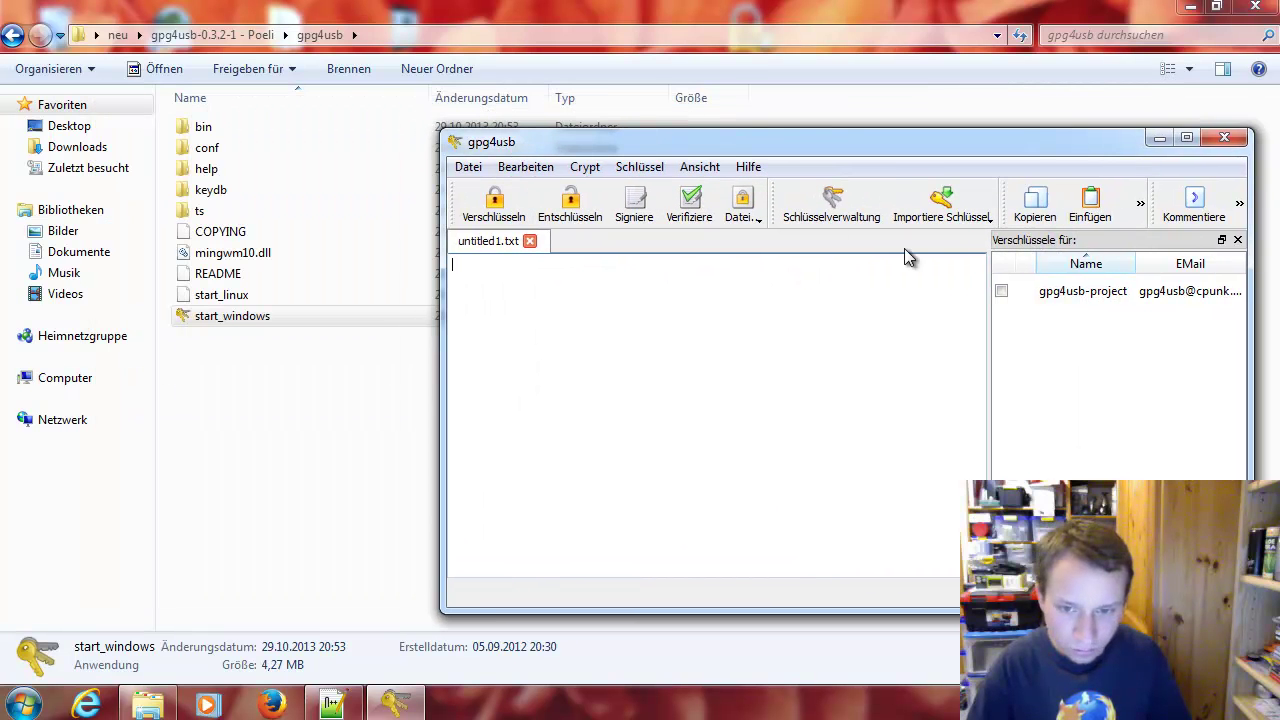
# Import Poeli's private key from poelipr.gpg via Importiere Schlüssel > Datei
pyautogui.click(950, 218)
pyautogui.click(963, 241)
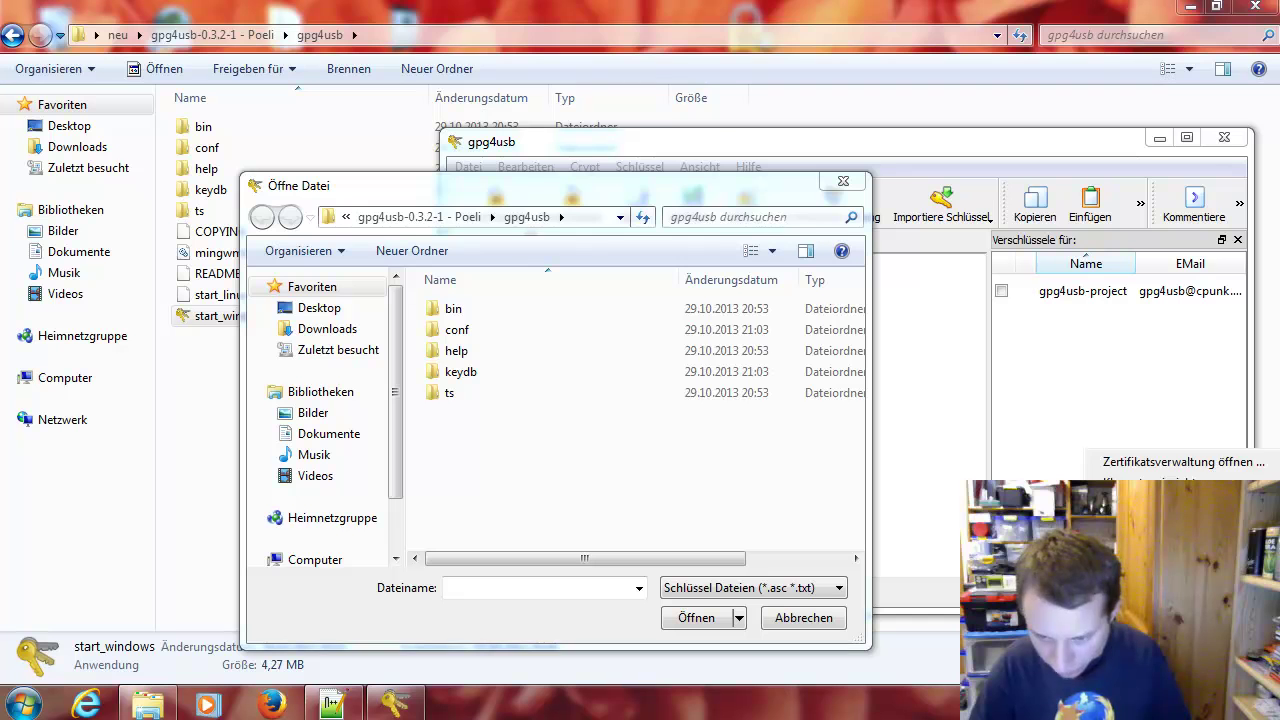
pyautogui.moveTo(542, 191); pyautogui.dragTo(726, 185)
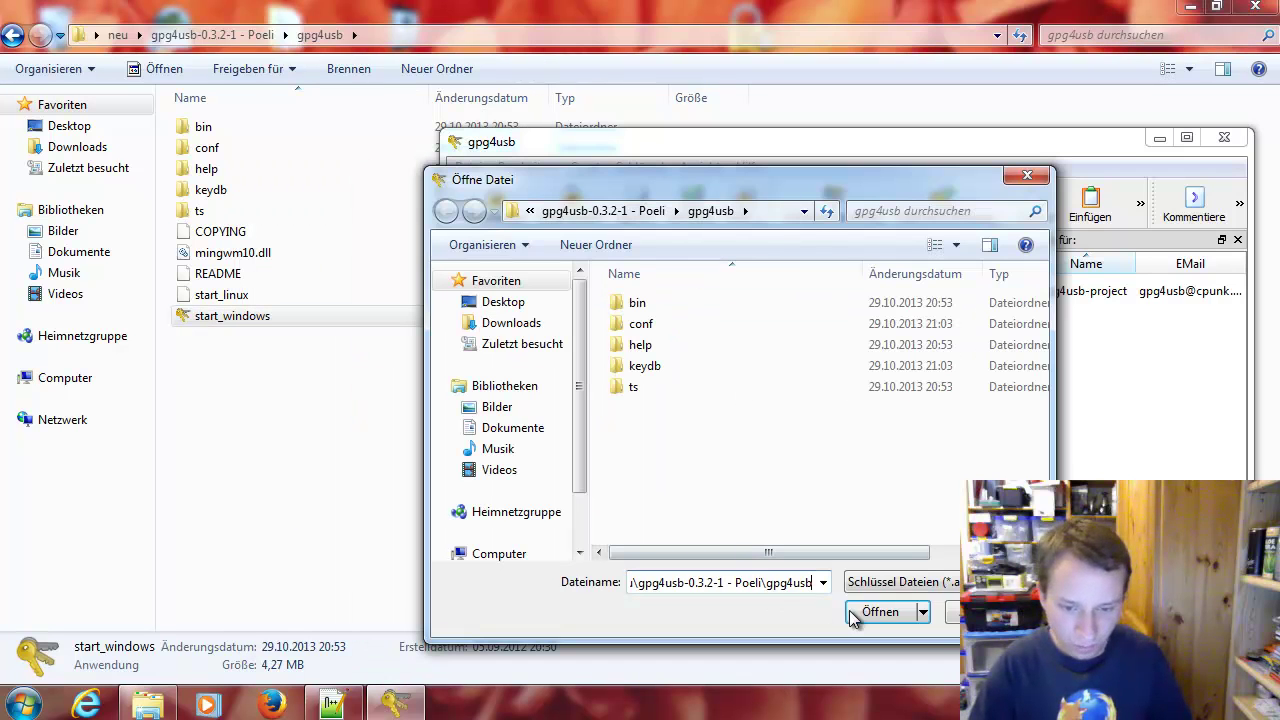
pyautogui.click(615, 211)
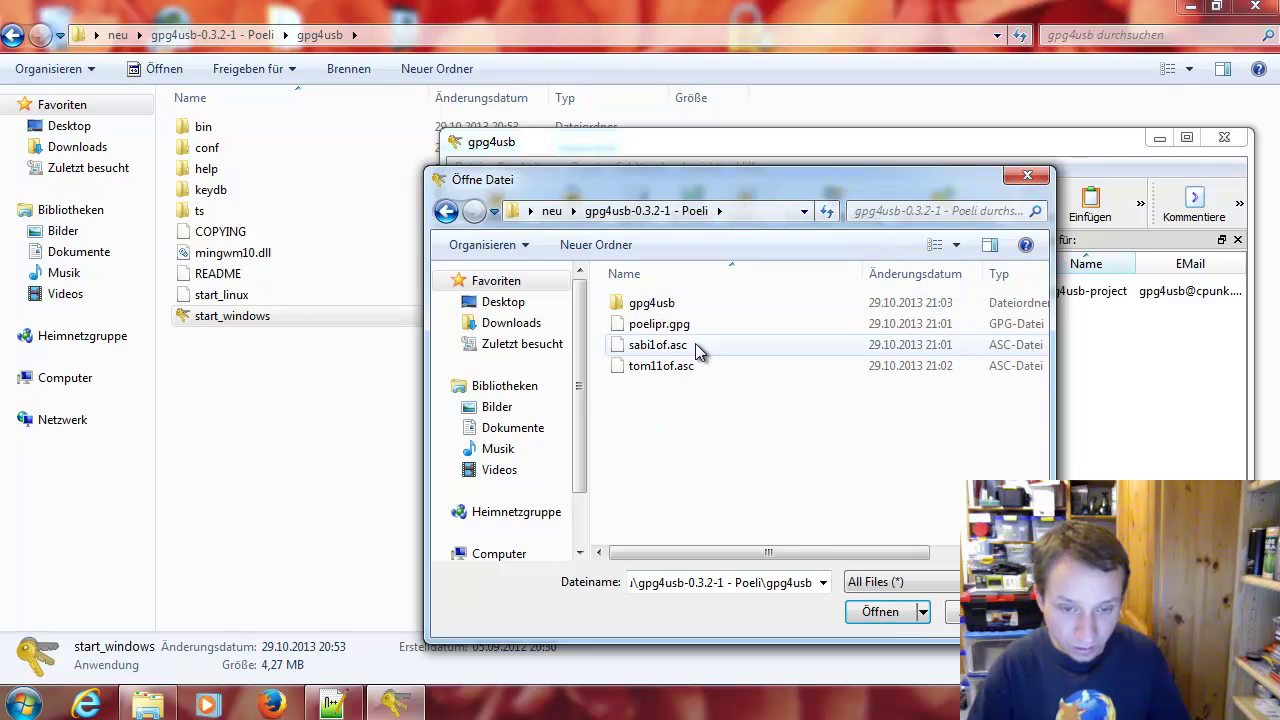
pyautogui.doubleClick(682, 325)
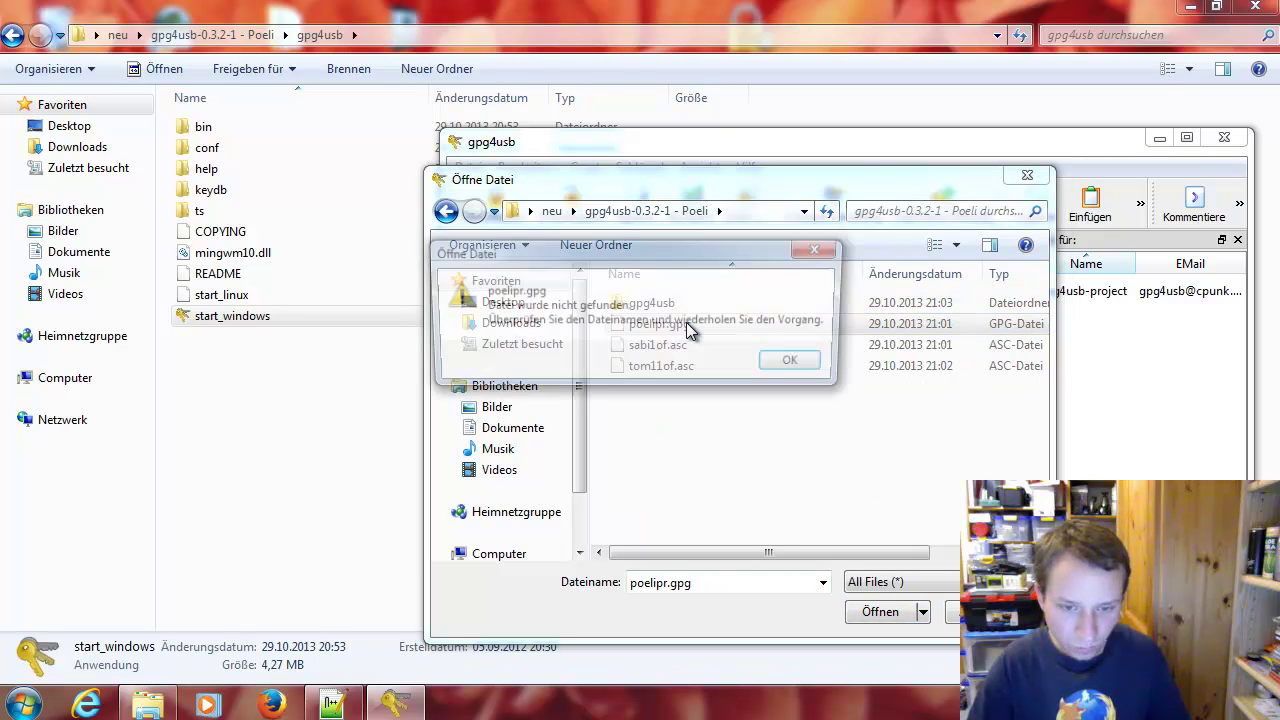
pyautogui.click(798, 366)
pyautogui.doubleClick(637, 336)
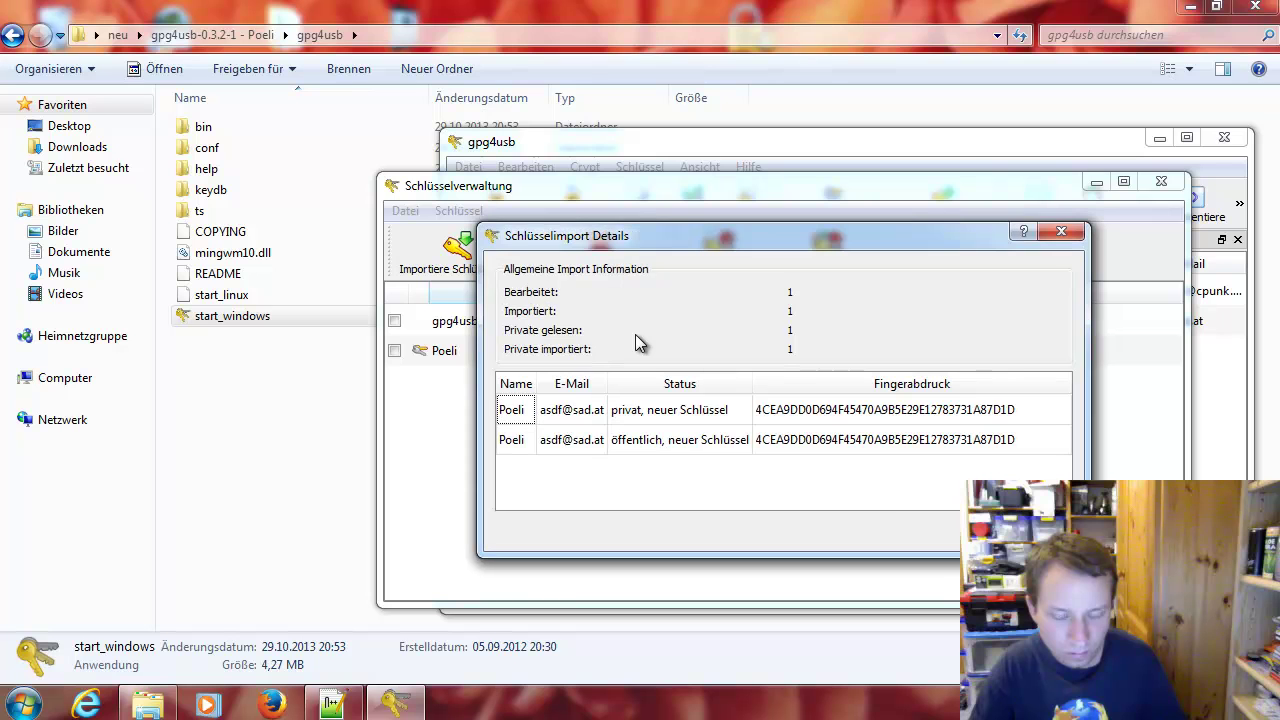
pyautogui.moveTo(646, 241); pyautogui.dragTo(615, 281)
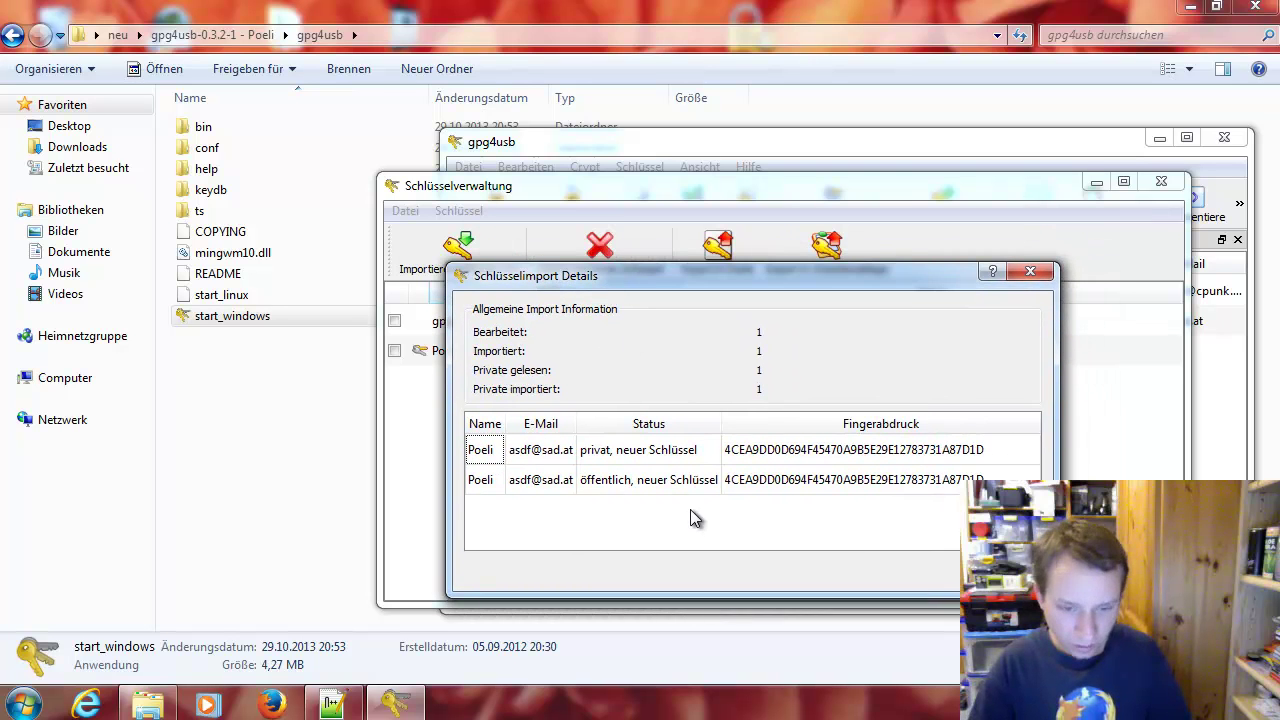
pyautogui.click(680, 461)
pyautogui.click(677, 490)
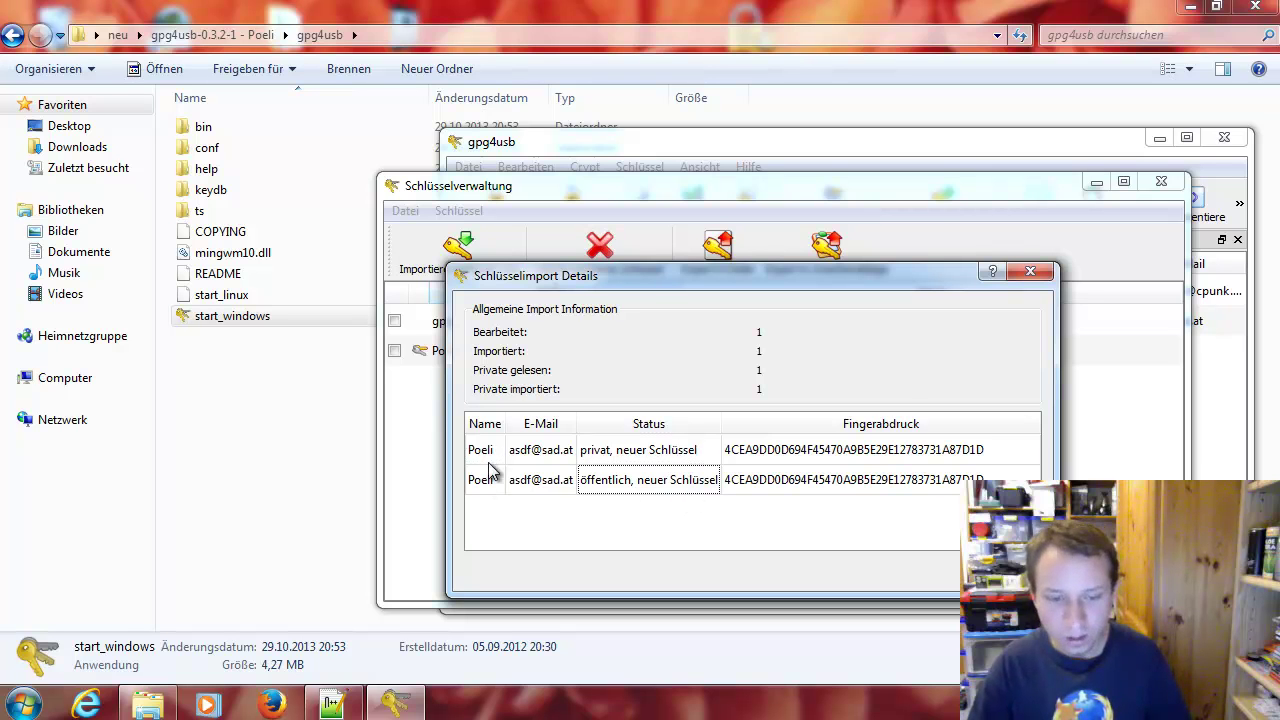
pyautogui.press('Return')
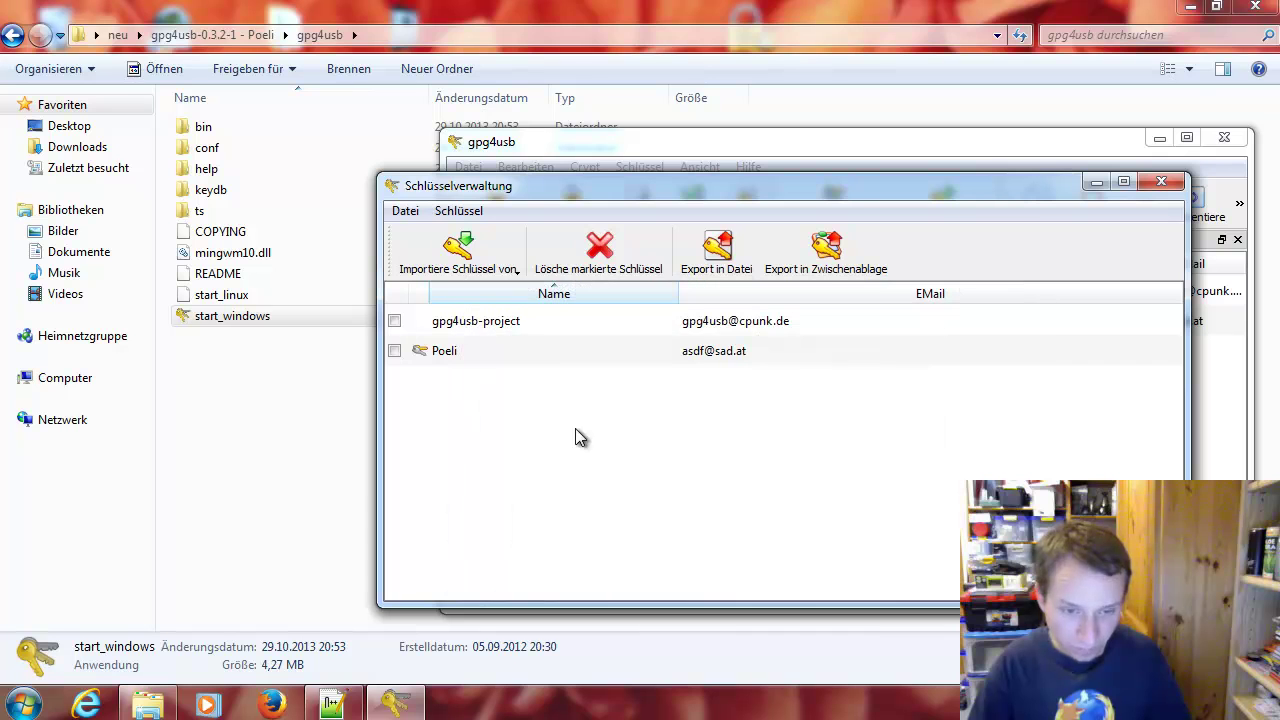
# Import Sabi1's public key from sabi1of.asc in the key manager
pyautogui.click(500, 272)
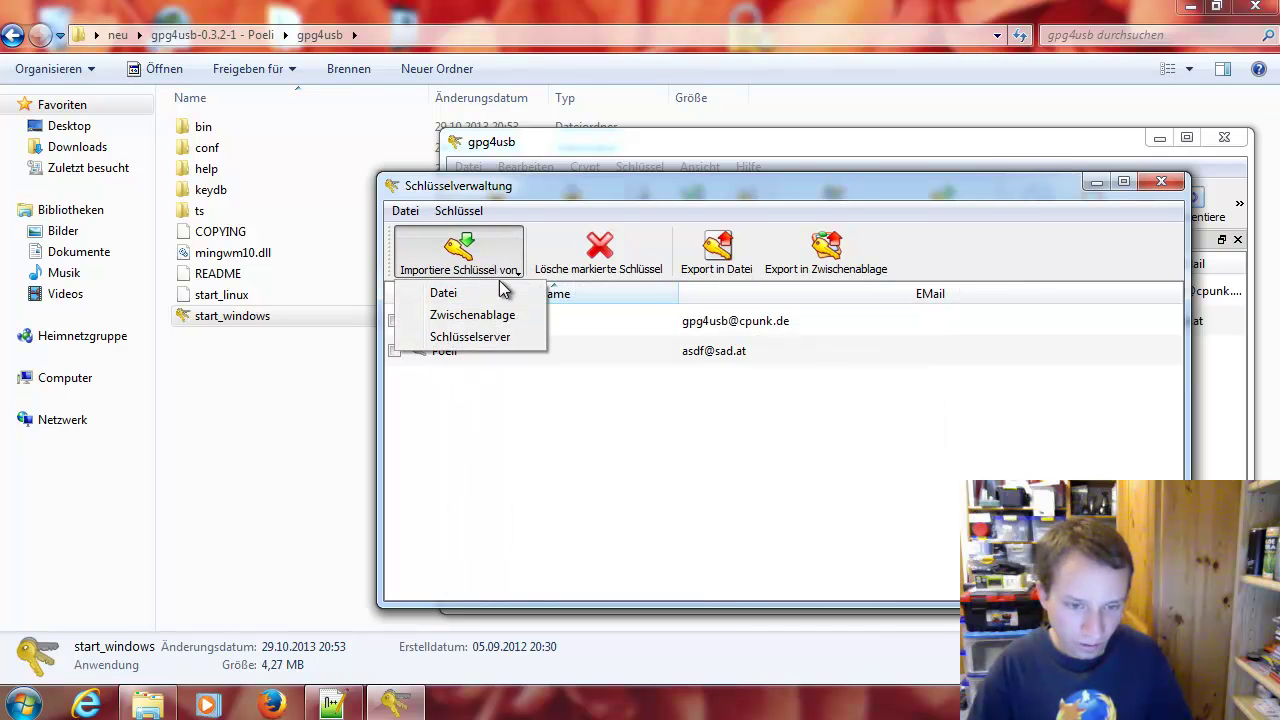
pyautogui.click(495, 295)
pyautogui.click(537, 216)
pyautogui.click(512, 216)
pyautogui.doubleClick(690, 312)
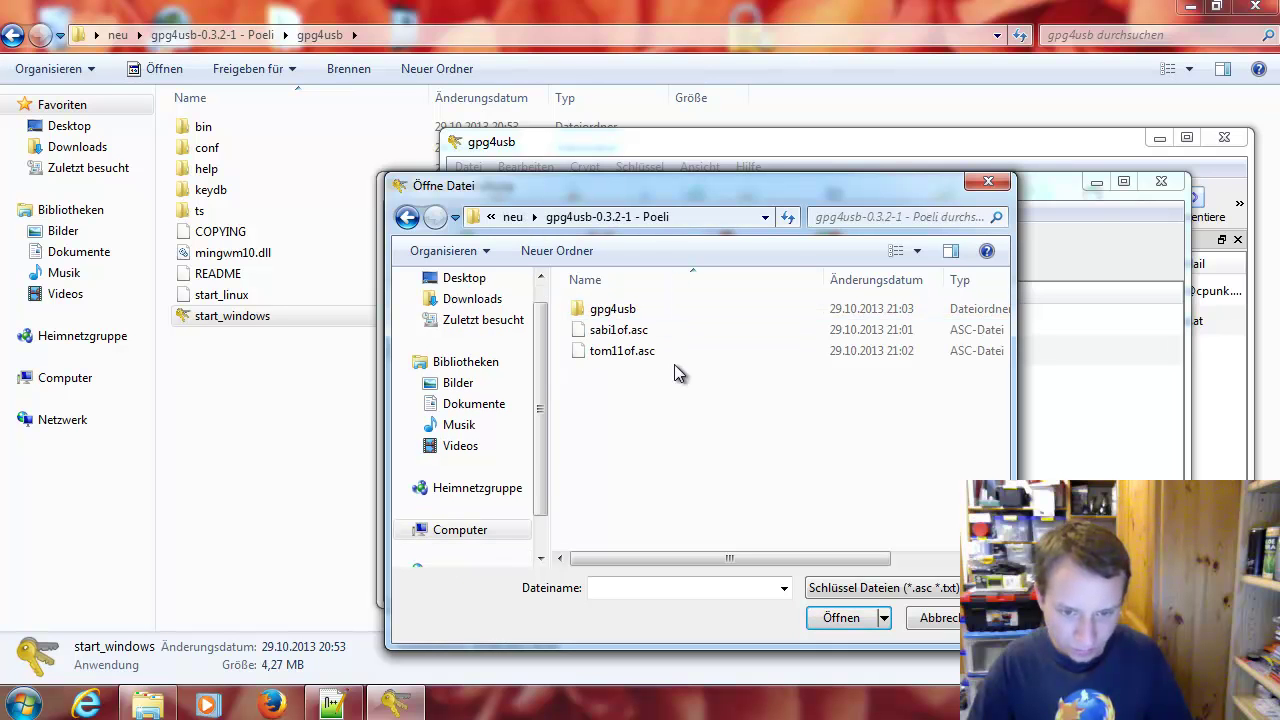
pyautogui.click(651, 330)
pyautogui.click(643, 352)
pyautogui.doubleClick(640, 332)
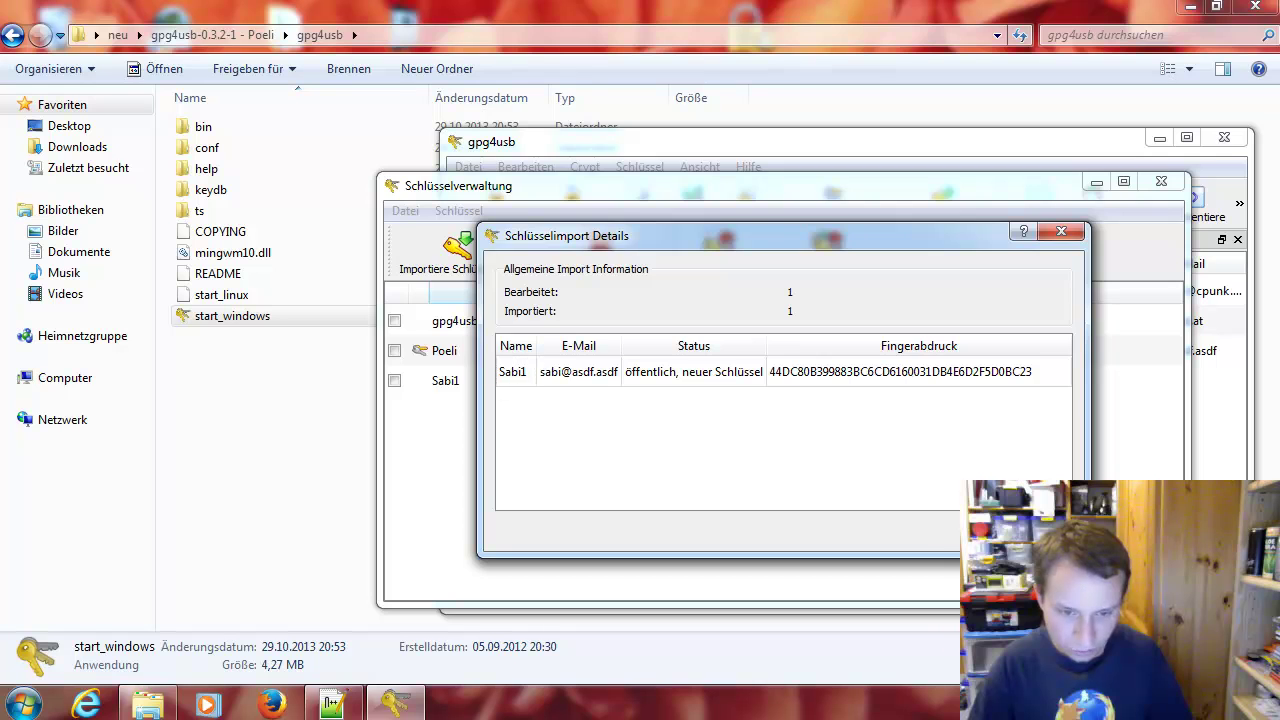
pyautogui.press('Return')
# Import Tom11's public key from tom11of.asc, then close the key manager and gpg4usb
pyautogui.click(490, 268)
pyautogui.click(485, 292)
pyautogui.click(480, 270)
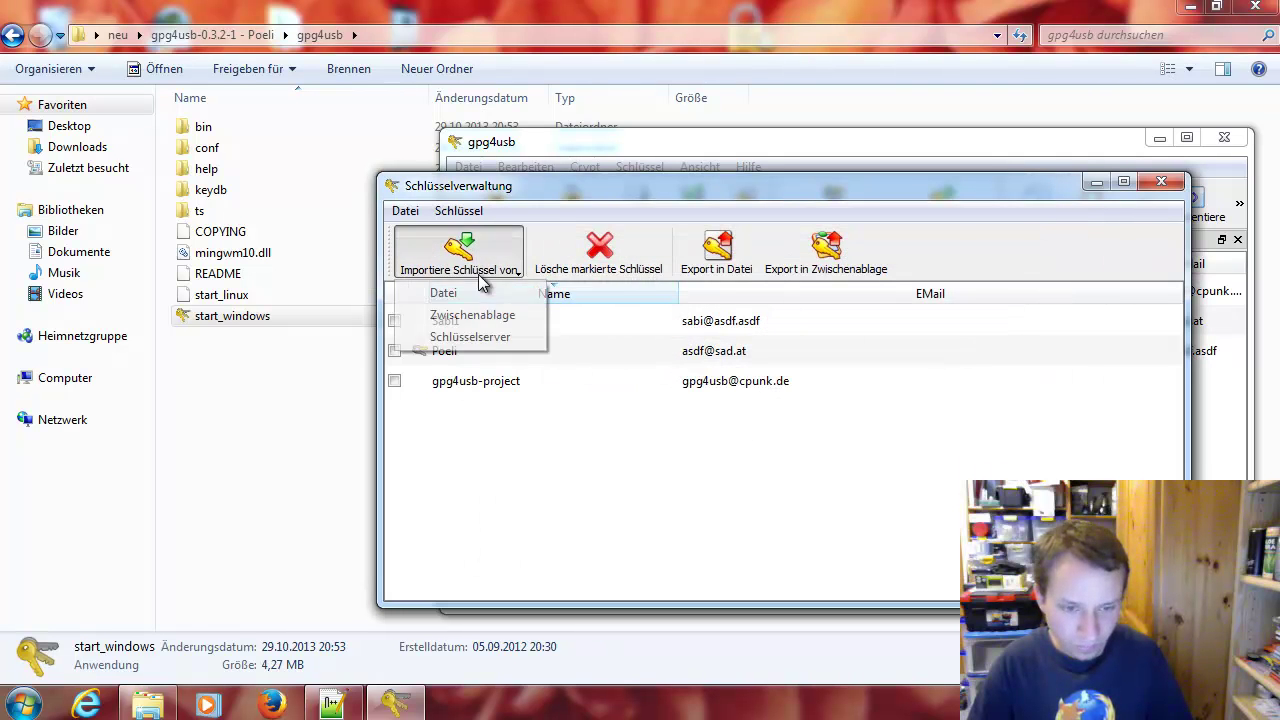
pyautogui.click(480, 292)
pyautogui.doubleClick(616, 356)
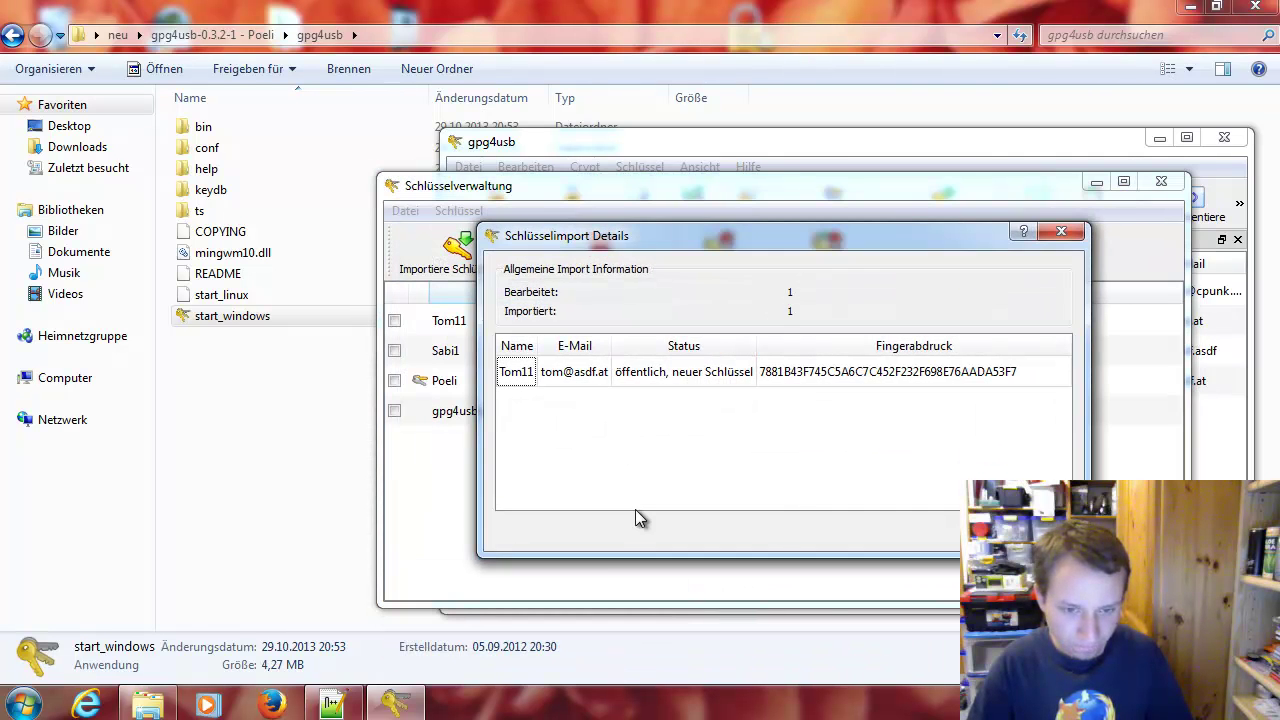
pyautogui.press('Return')
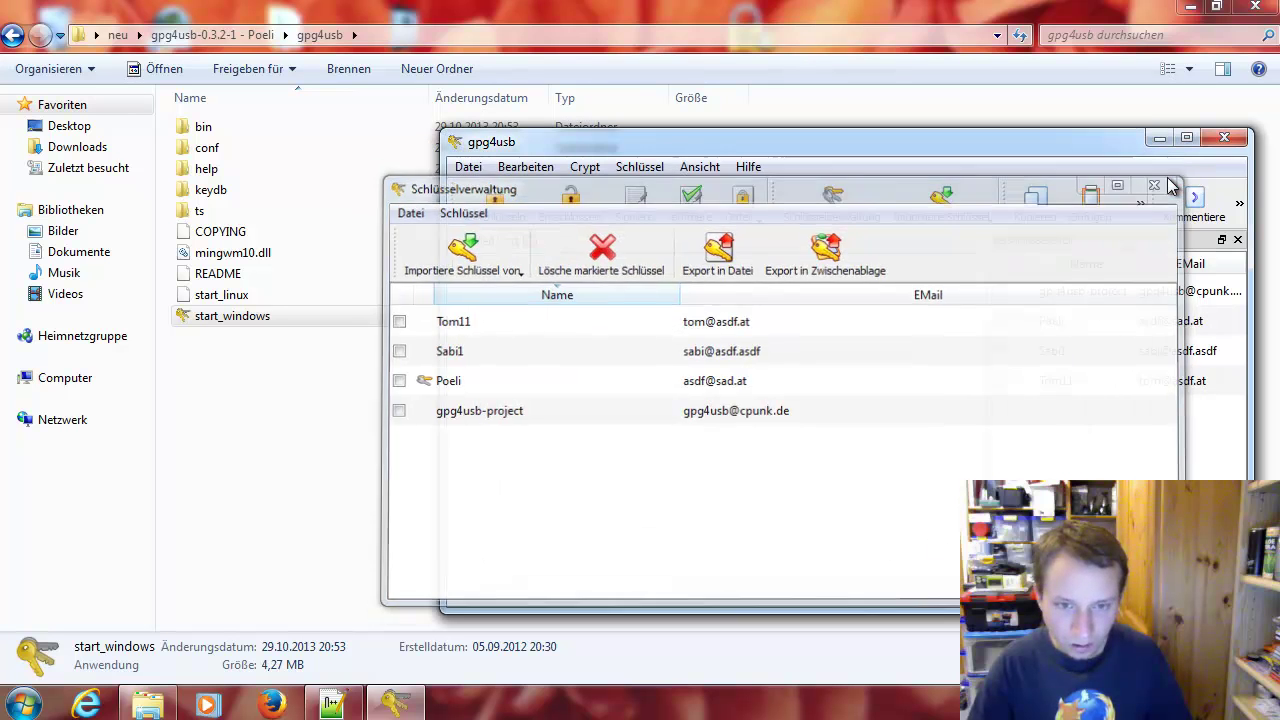
pyautogui.click(1165, 181)
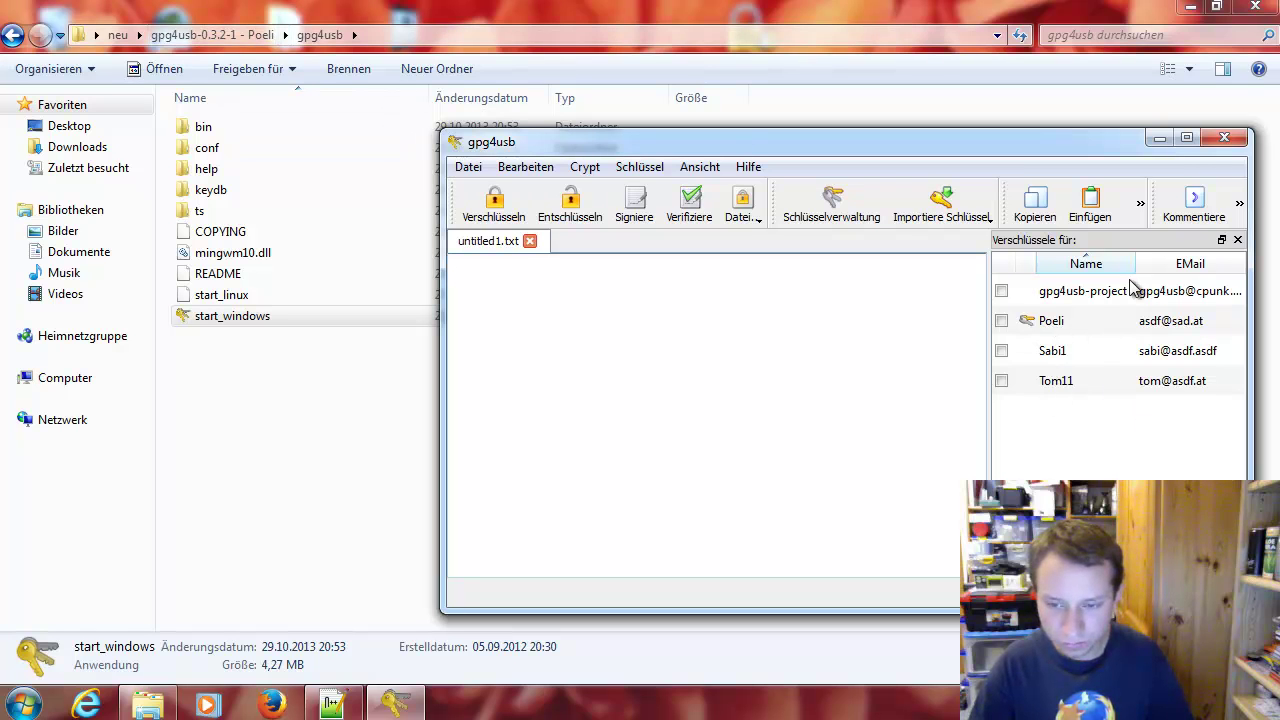
pyautogui.click(1224, 137)
# Go to the gpg4usb-0.3.2-1 - Sabi folder and choose Importiere Schlüssel von > Datei
pyautogui.press('BackSpace')
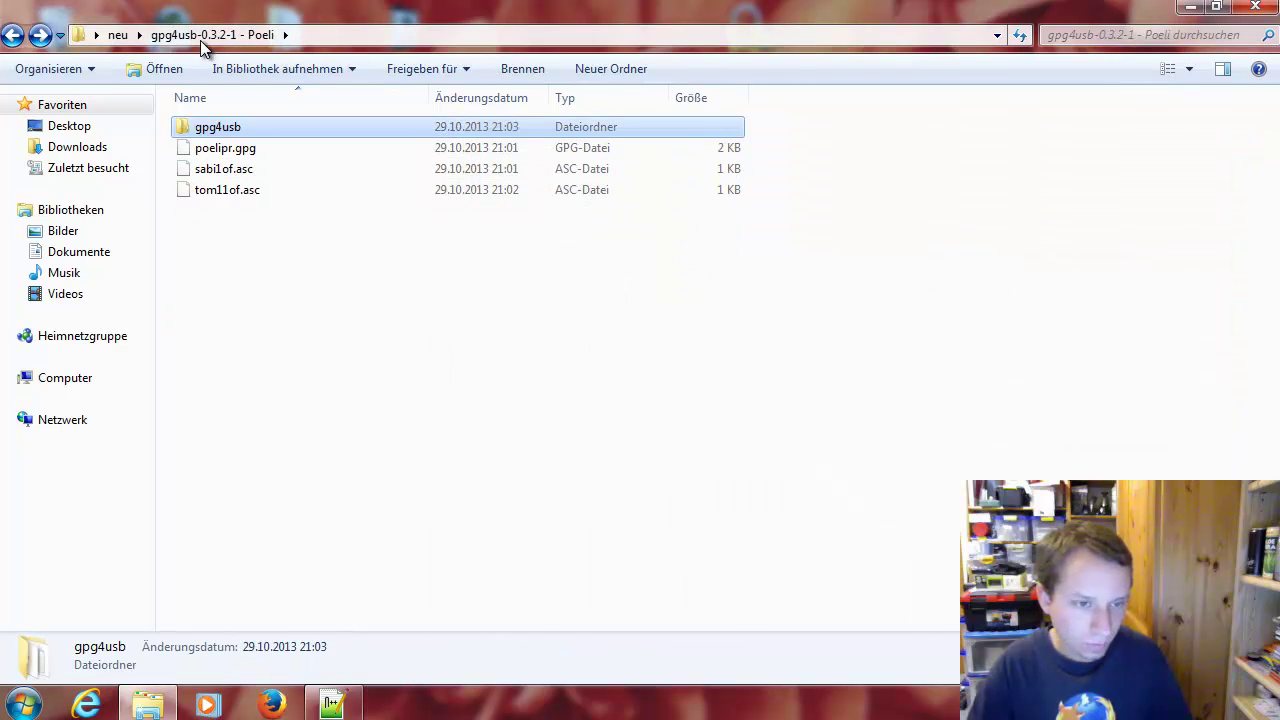
pyautogui.click(120, 36)
pyautogui.doubleClick(306, 148)
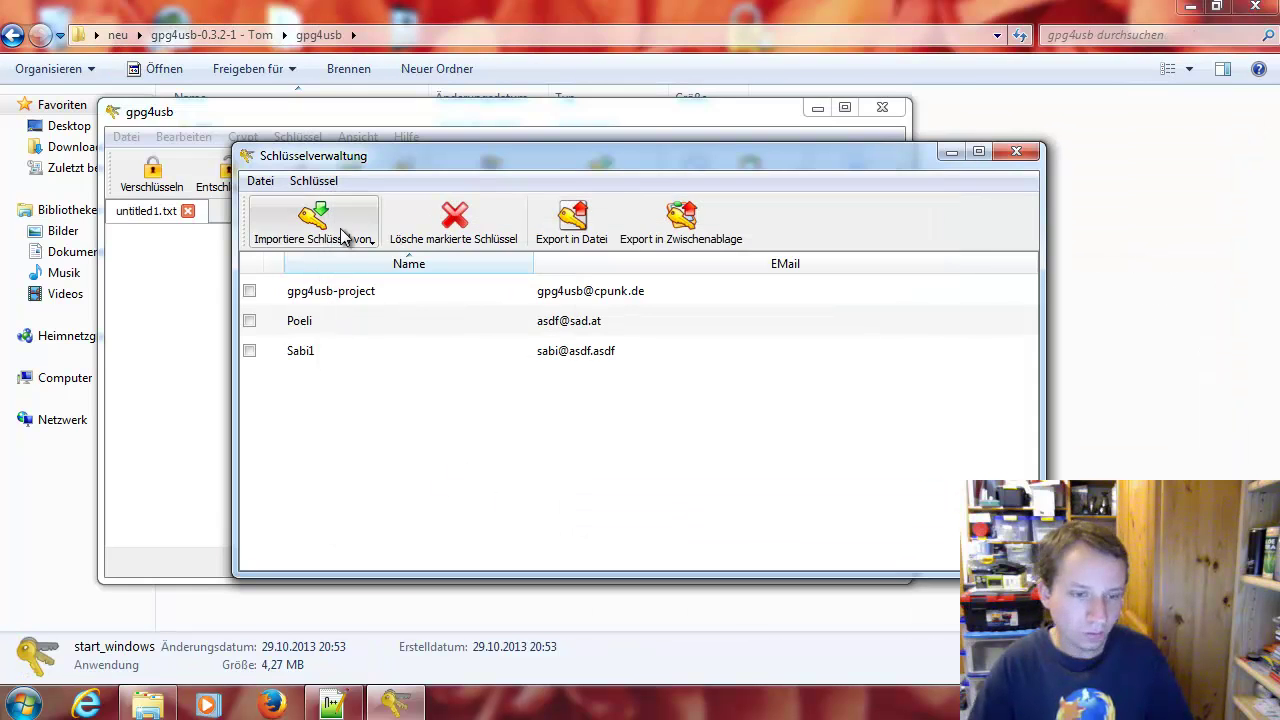
pyautogui.click(345, 246)
pyautogui.click(345, 246)
pyautogui.click(345, 246)
pyautogui.click(318, 264)
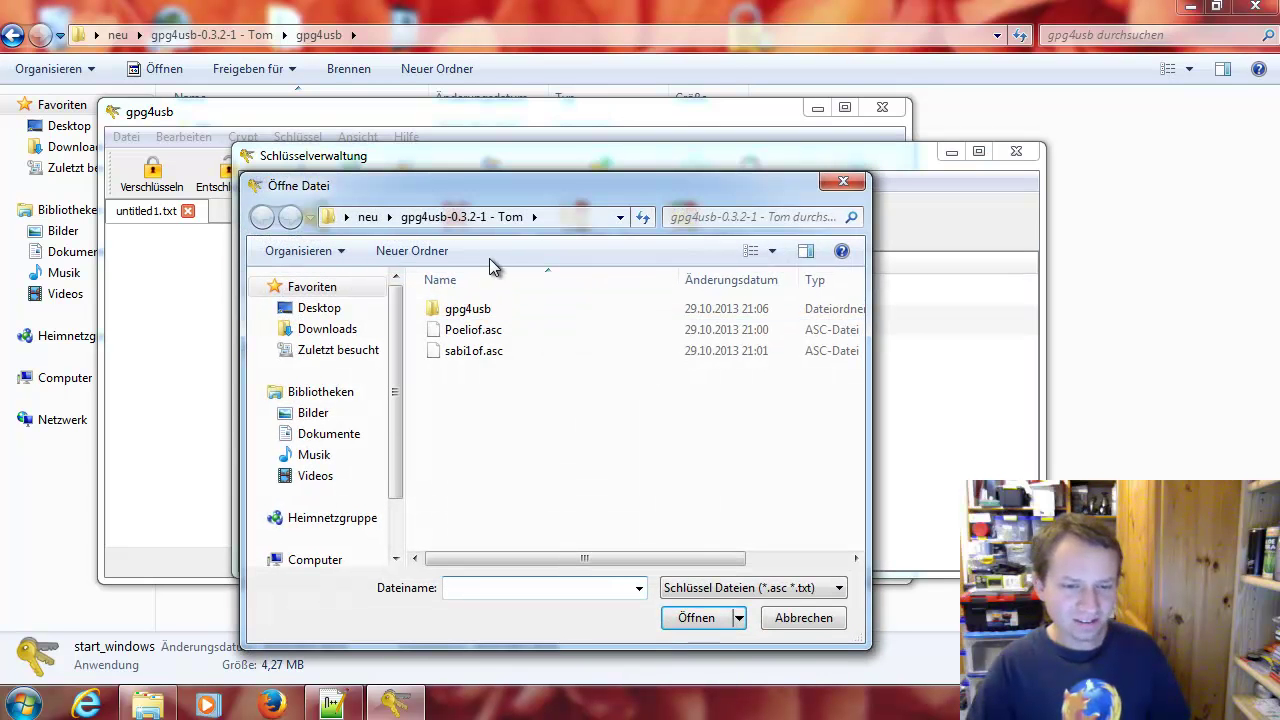
# Import the private keyring tom11.gpg using the Schlüsselring Dateien (*.gpg) filter, then close the key manager
pyautogui.click(755, 588)
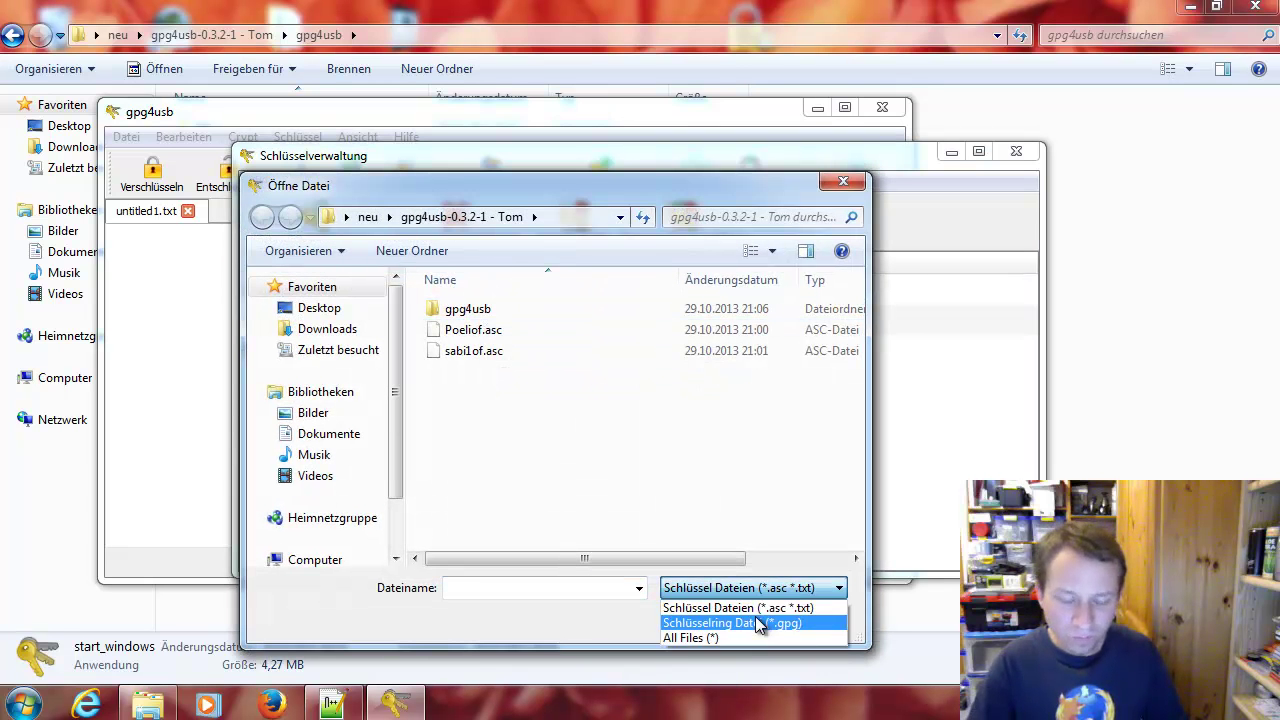
pyautogui.click(758, 623)
pyautogui.doubleClick(498, 327)
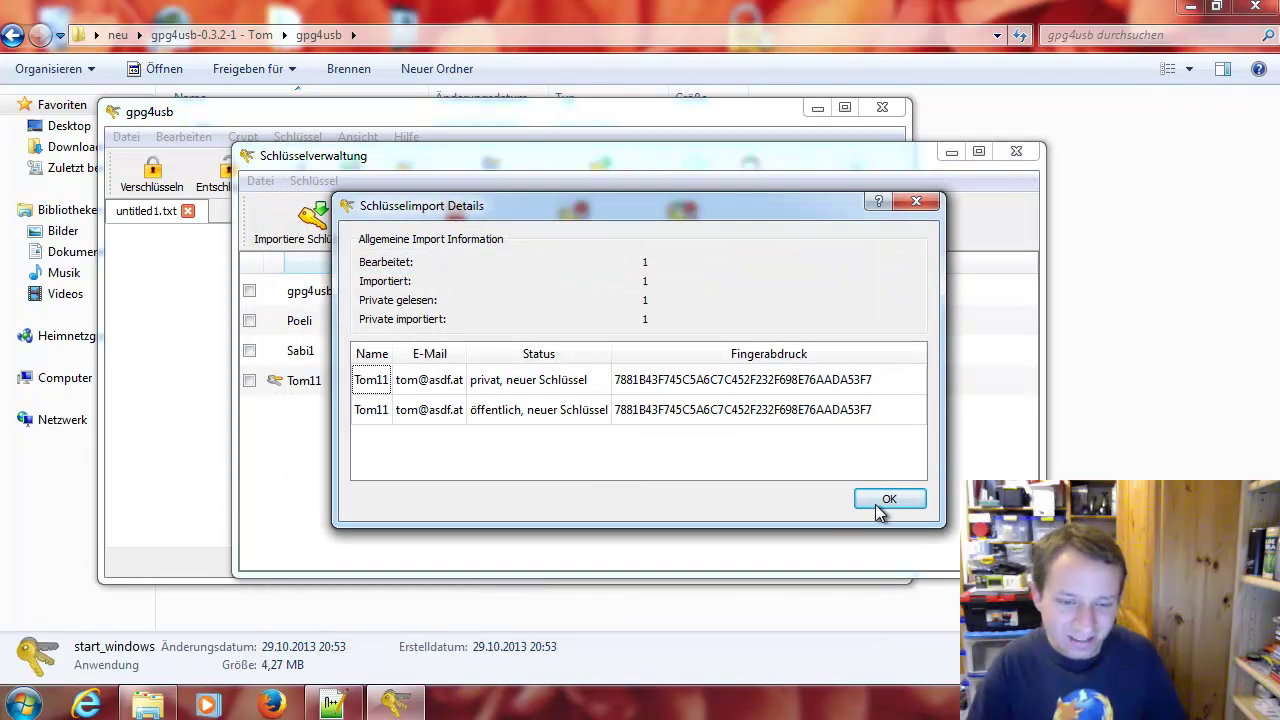
pyautogui.click(880, 503)
pyautogui.moveTo(696, 161); pyautogui.dragTo(631, 138)
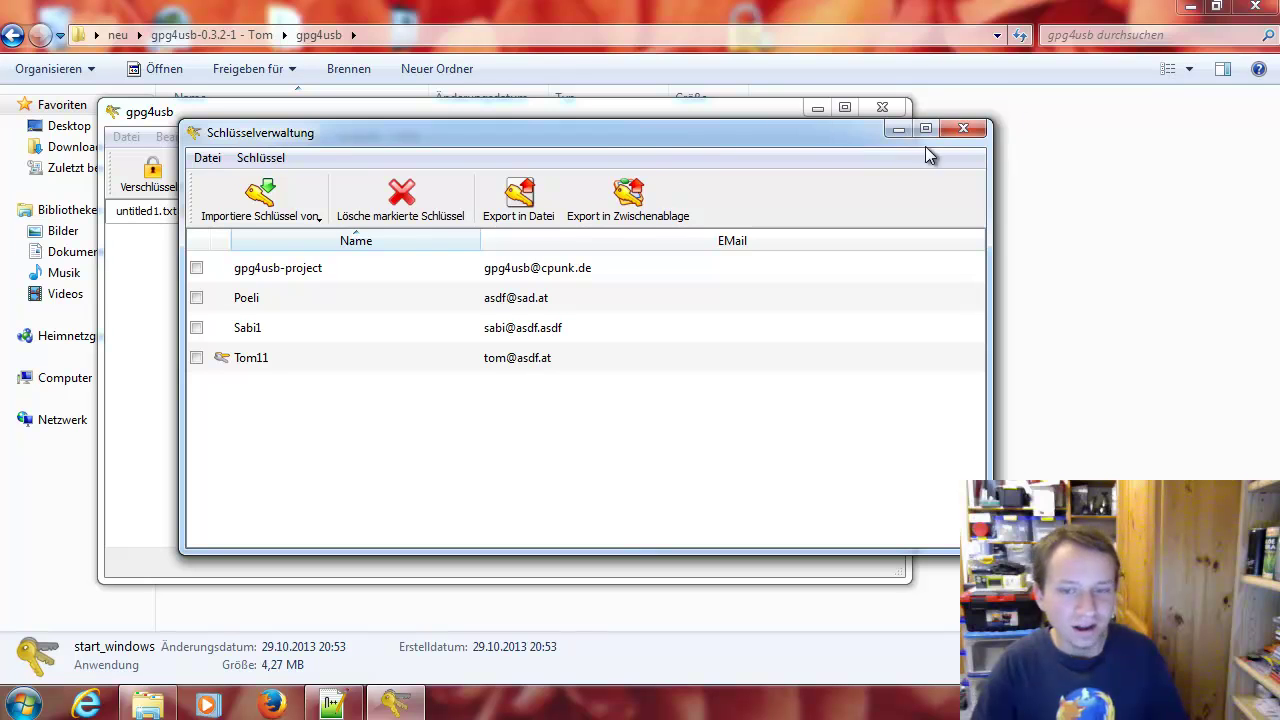
pyautogui.moveTo(854, 143); pyautogui.dragTo(889, 160)
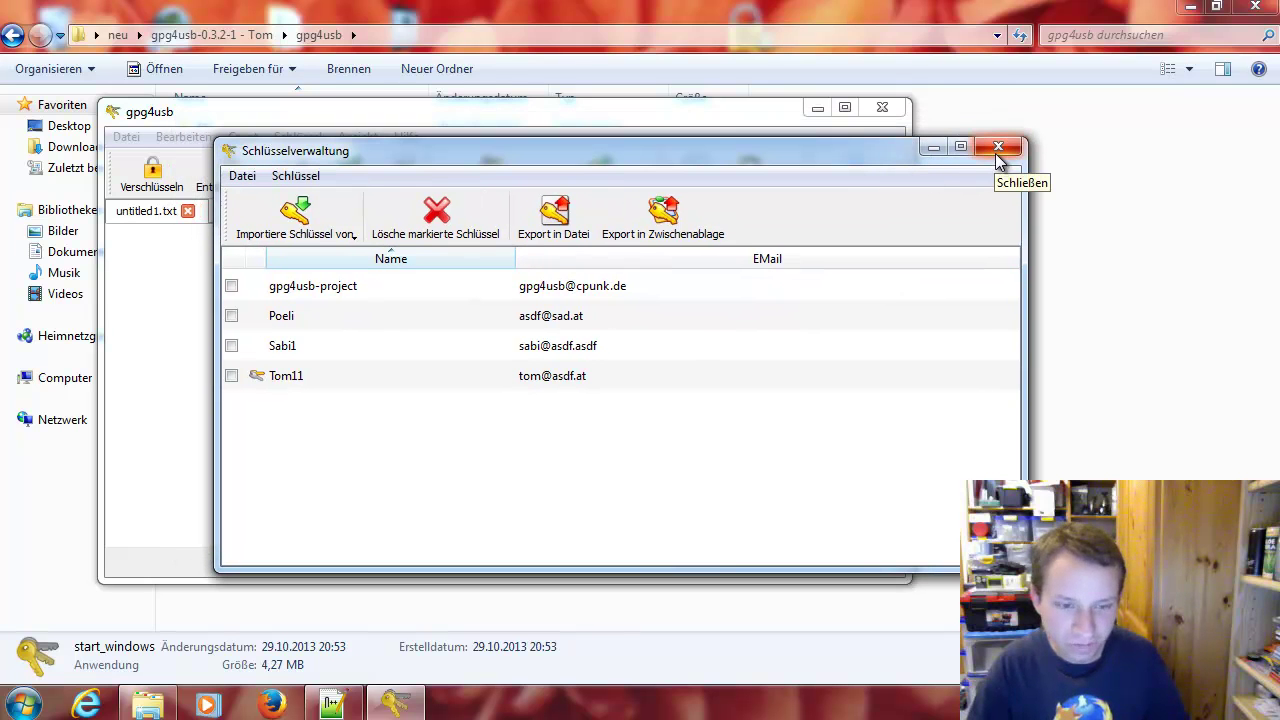
pyautogui.click(995, 155)
# Move and resize Tom's gpg4usb window, close it, and return Explorer to neu
pyautogui.moveTo(545, 124); pyautogui.dragTo(705, 119)
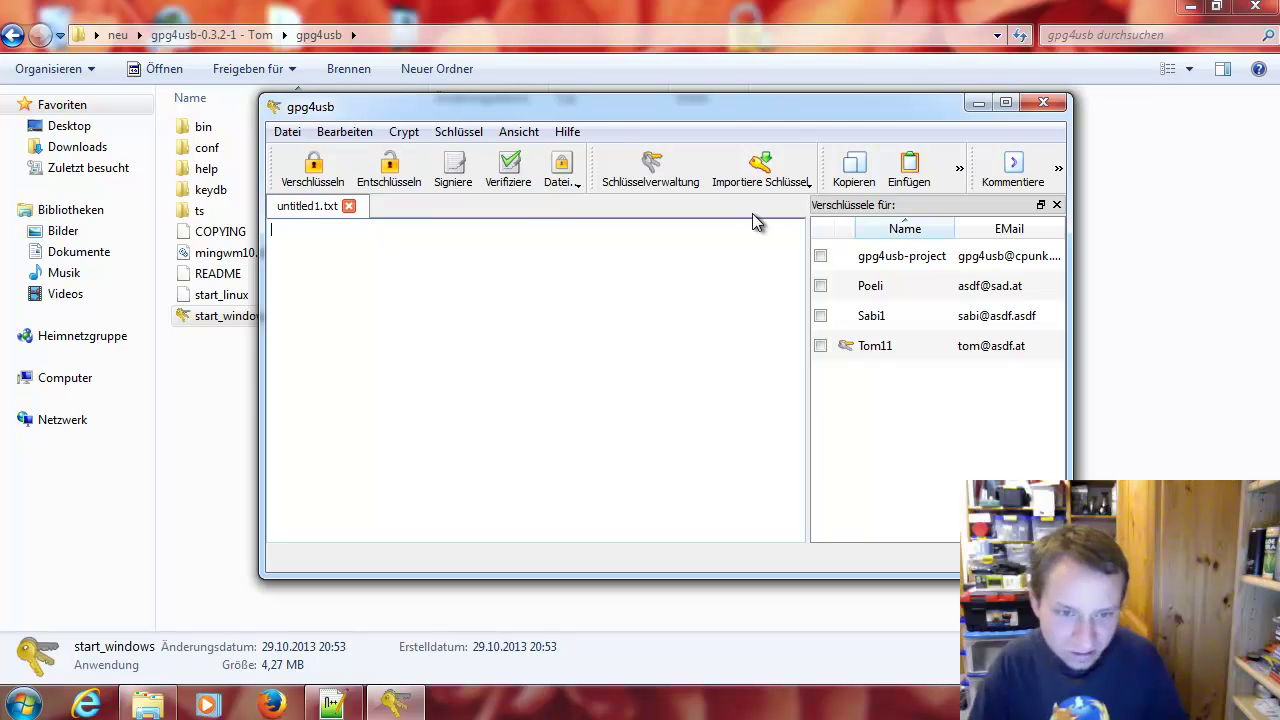
pyautogui.moveTo(673, 116); pyautogui.dragTo(792, 141)
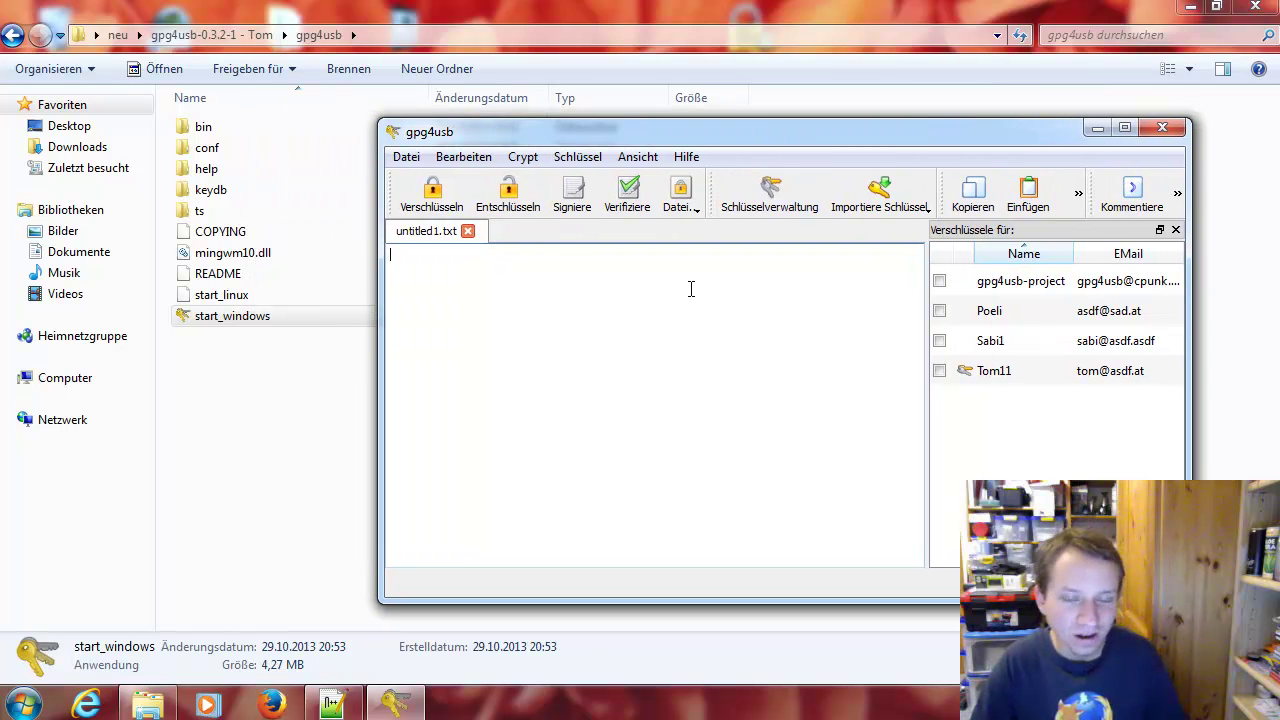
pyautogui.moveTo(686, 137); pyautogui.dragTo(703, 107)
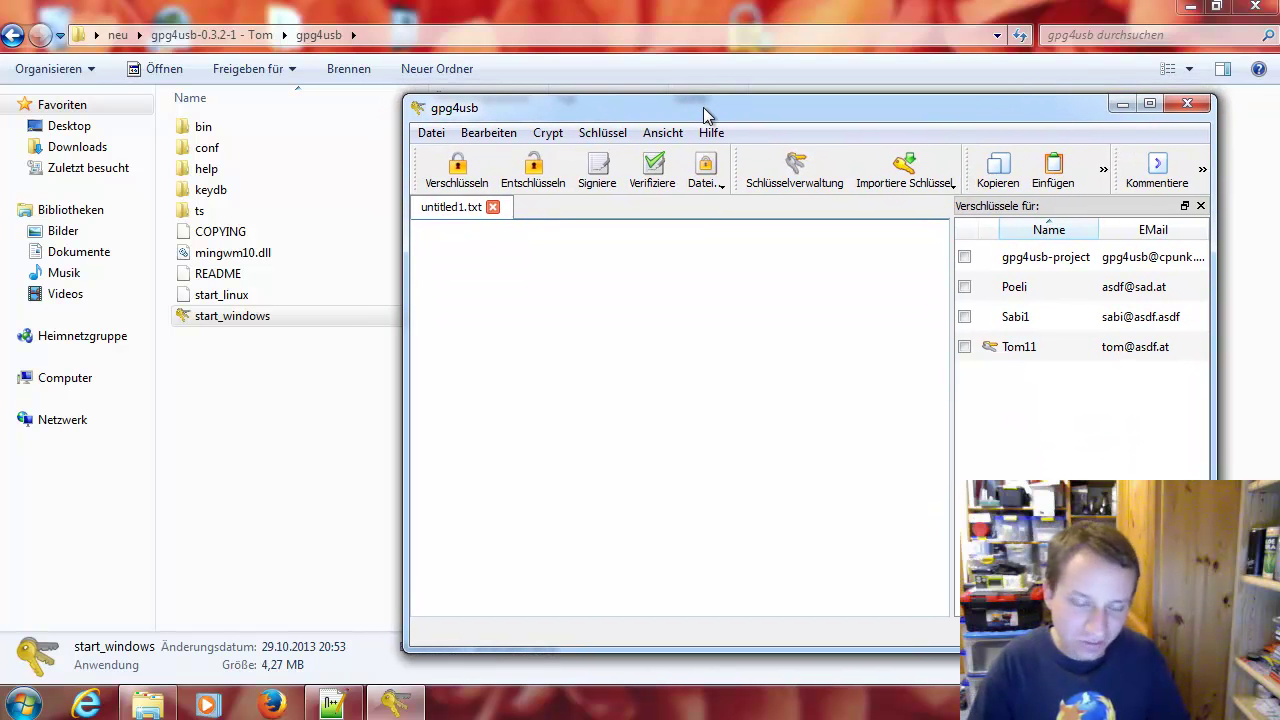
pyautogui.click(220, 40)
pyautogui.click(394, 705)
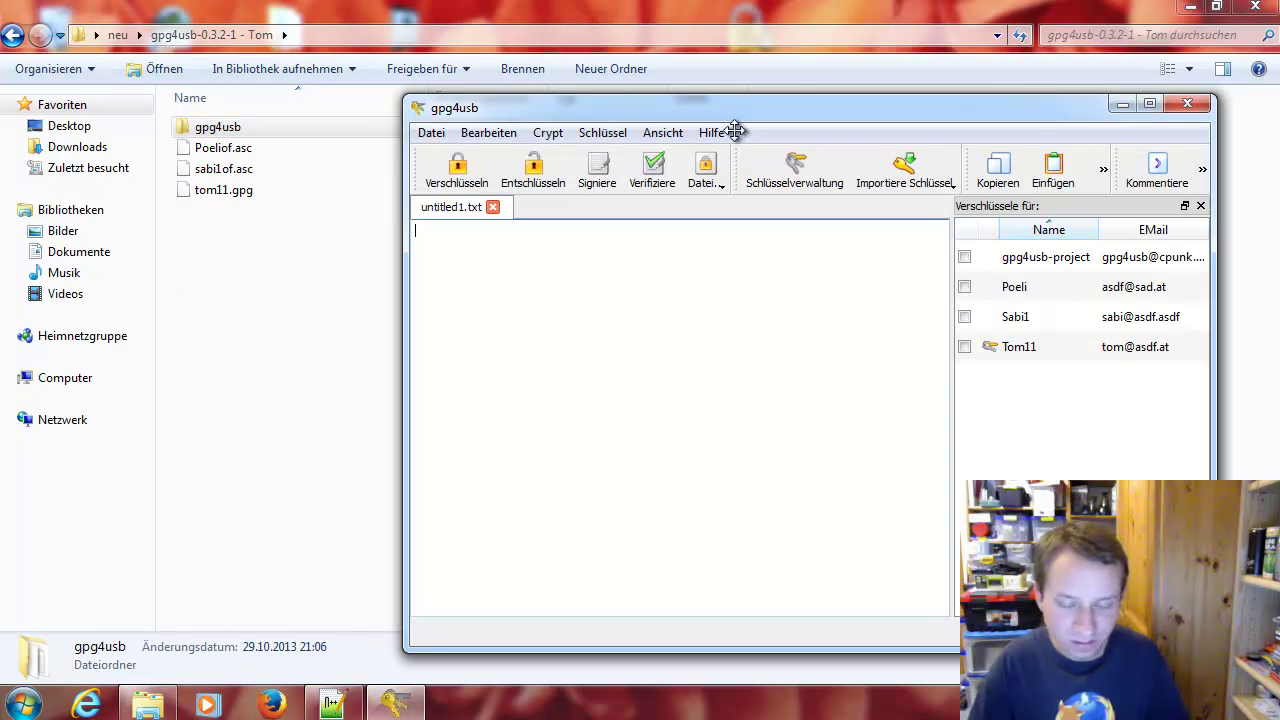
pyautogui.moveTo(738, 113); pyautogui.dragTo(772, 128)
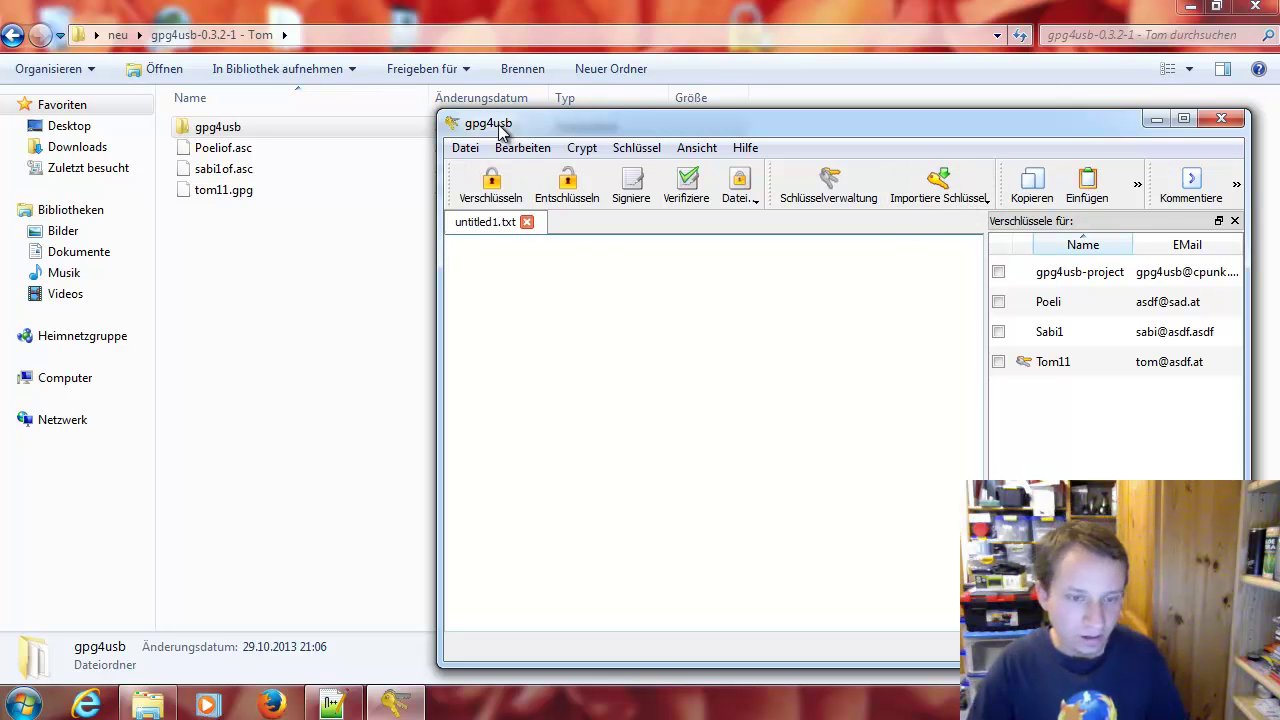
pyautogui.moveTo(439, 112); pyautogui.dragTo(686, 72)
pyautogui.moveTo(757, 91); pyautogui.dragTo(770, 92)
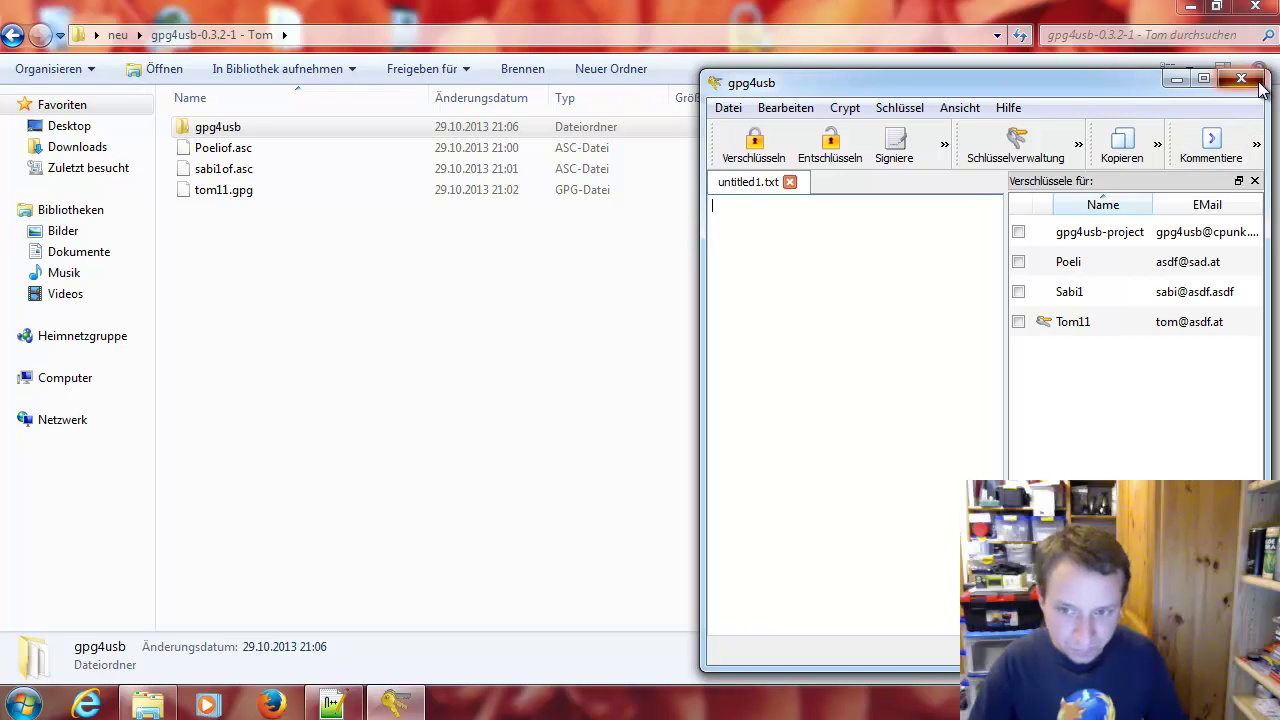
pyautogui.click(1241, 78)
pyautogui.click(117, 34)
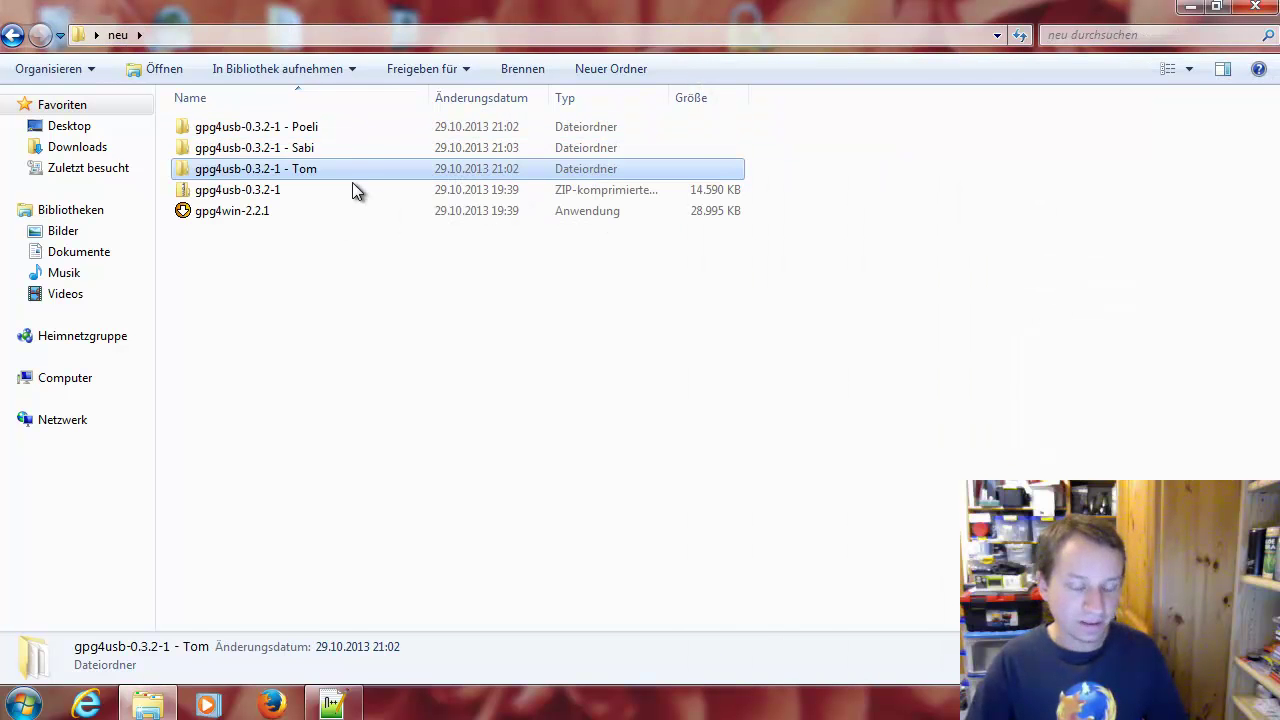
# Leave Poeli's gpg4usb folder and open Sabi's gpg4usb program folder via the neu folder
pyautogui.doubleClick(351, 125)
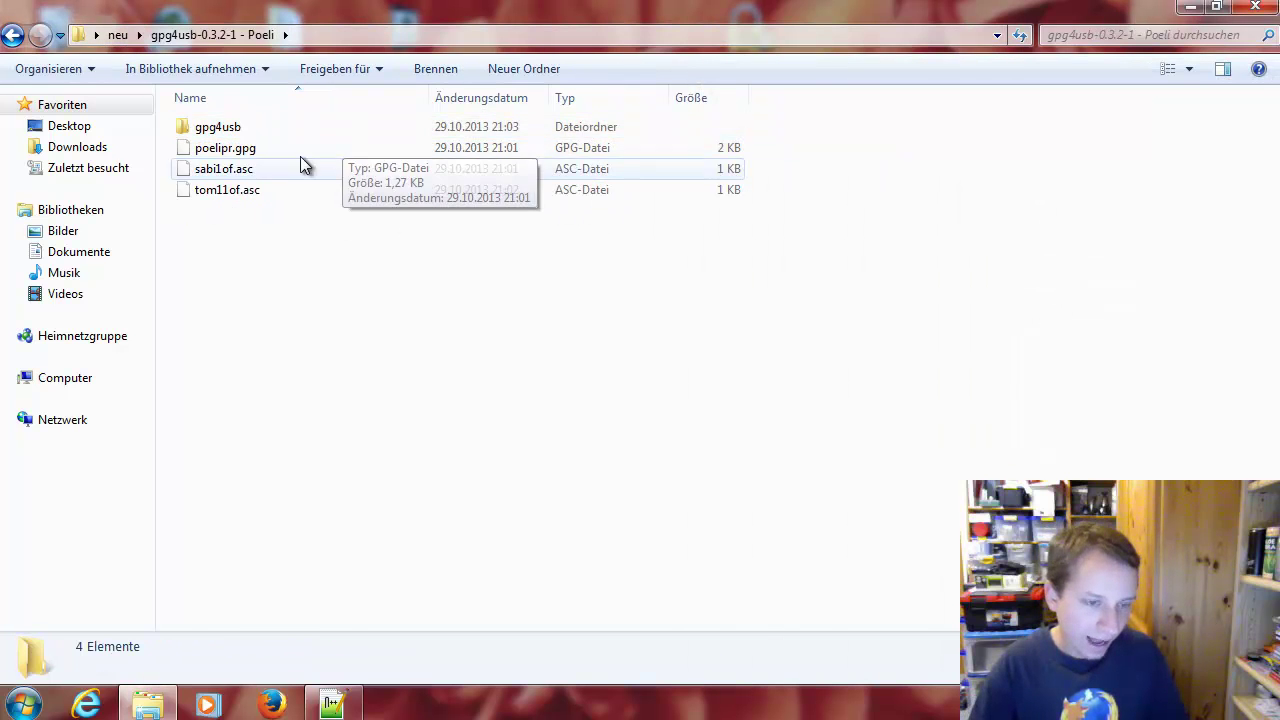
pyautogui.doubleClick(296, 127)
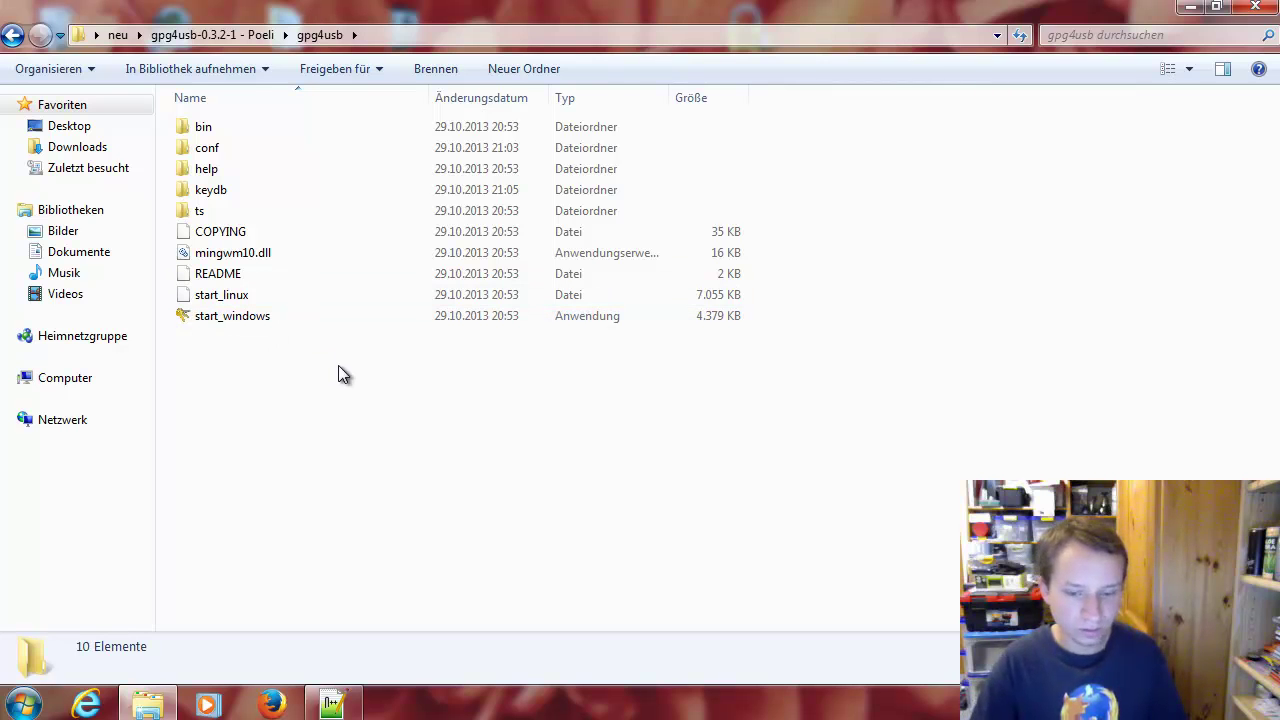
pyautogui.click(223, 35)
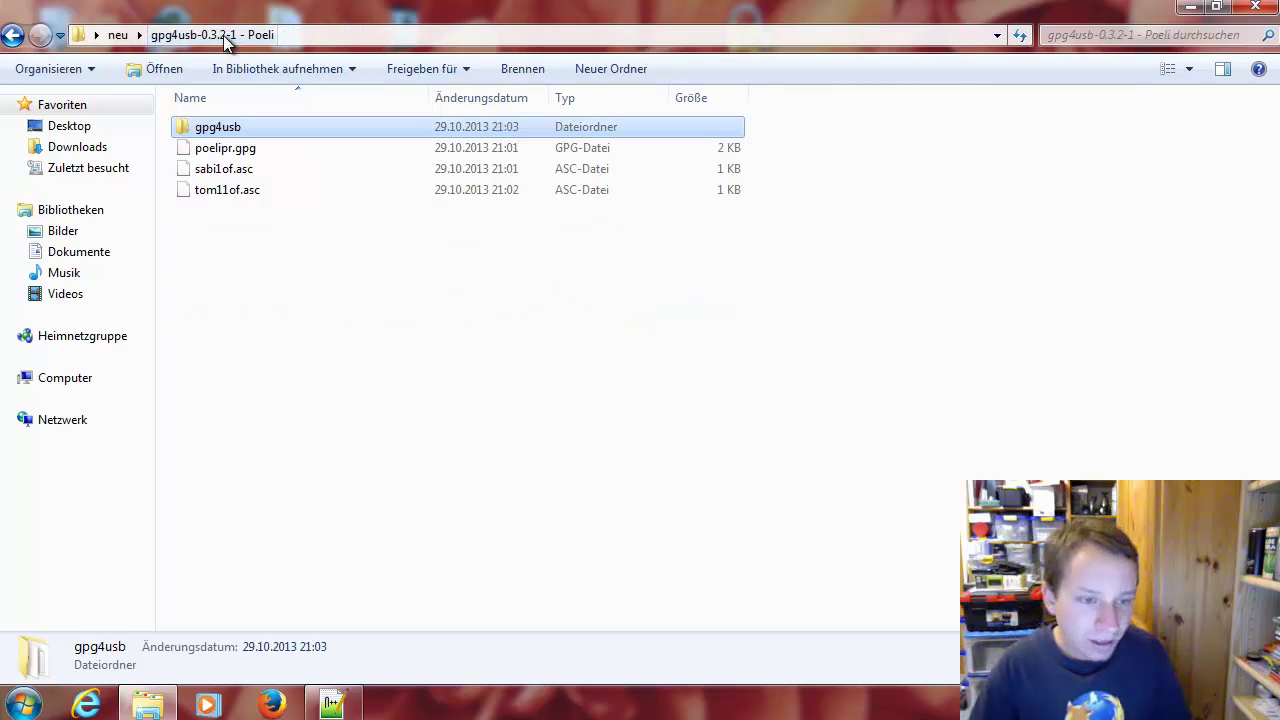
pyautogui.click(118, 35)
pyautogui.doubleClick(276, 147)
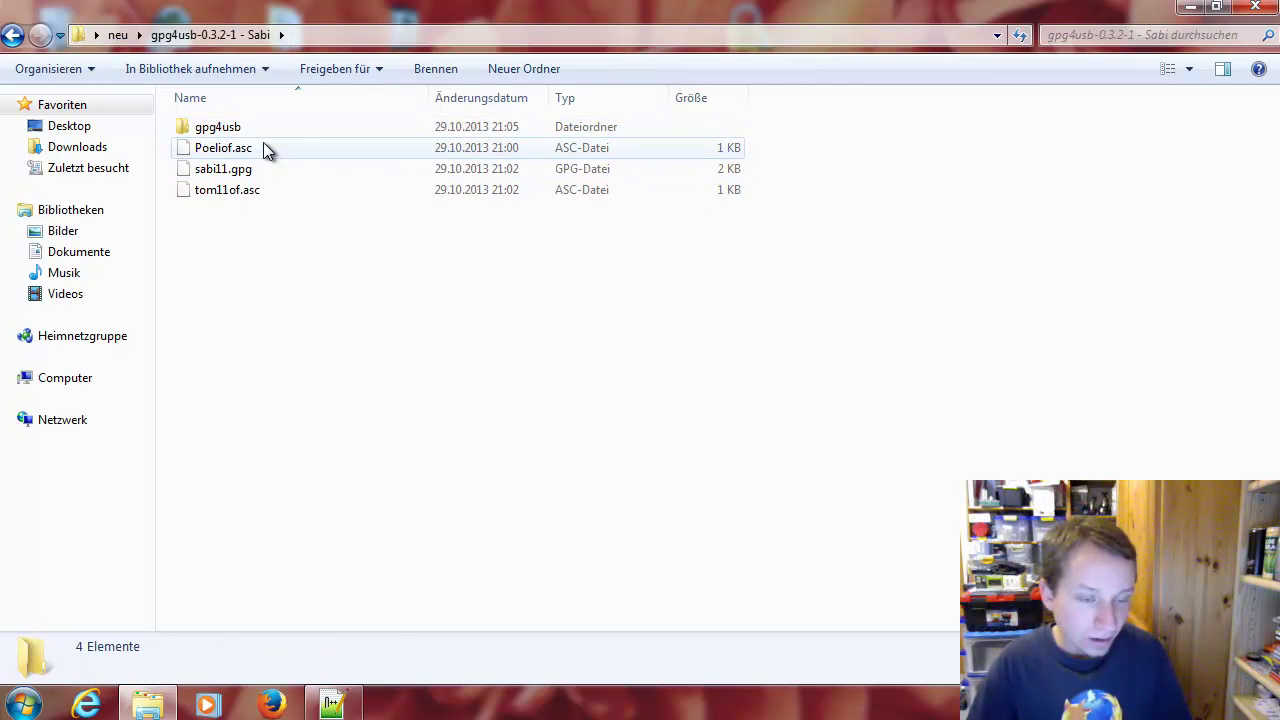
pyautogui.doubleClick(260, 128)
# Launch Sabi's gpg4usb and complete the first-steps wizard with Offline-Hilfe unchecked
pyautogui.doubleClick(237, 321)
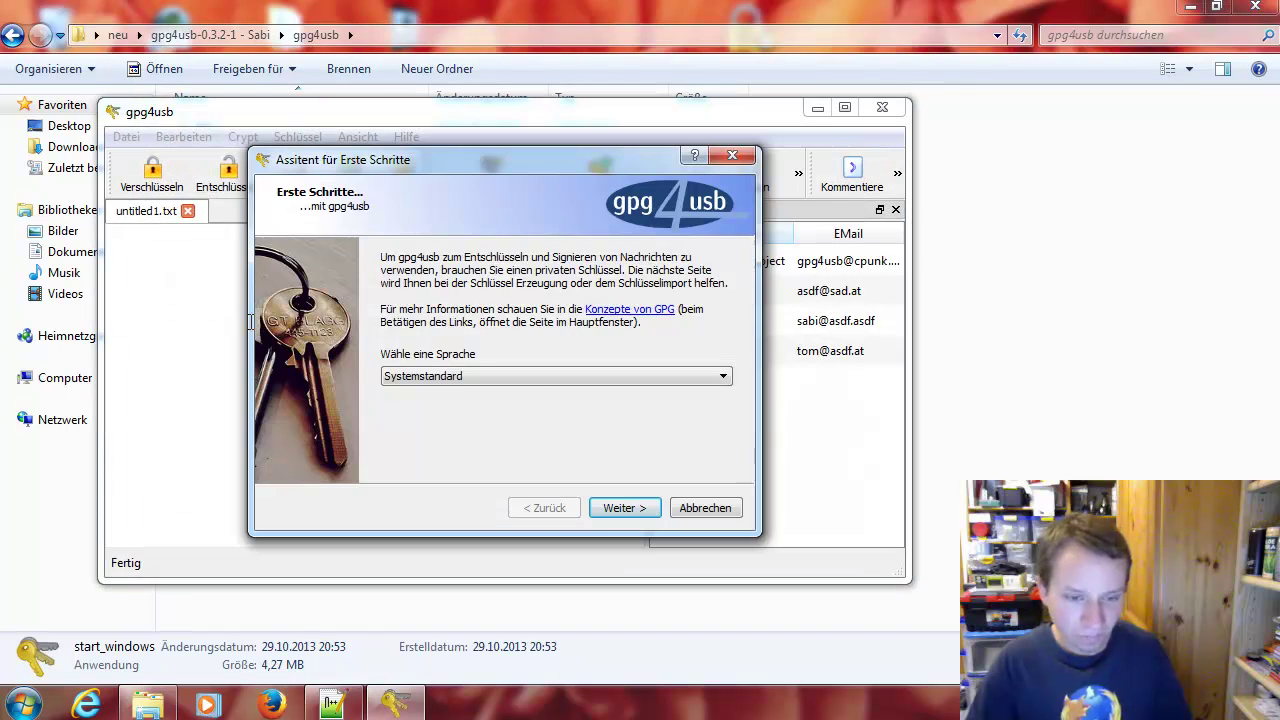
pyautogui.click(622, 509)
pyautogui.click(630, 510)
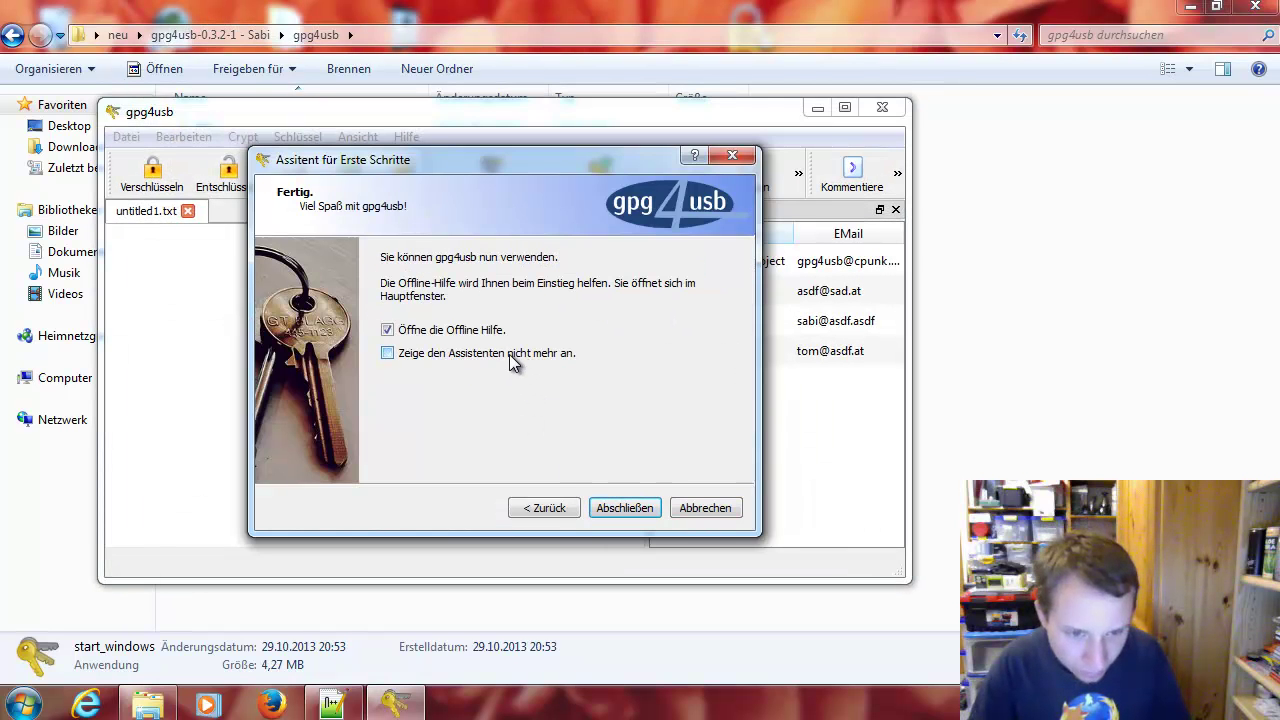
pyautogui.click(474, 334)
pyautogui.click(640, 514)
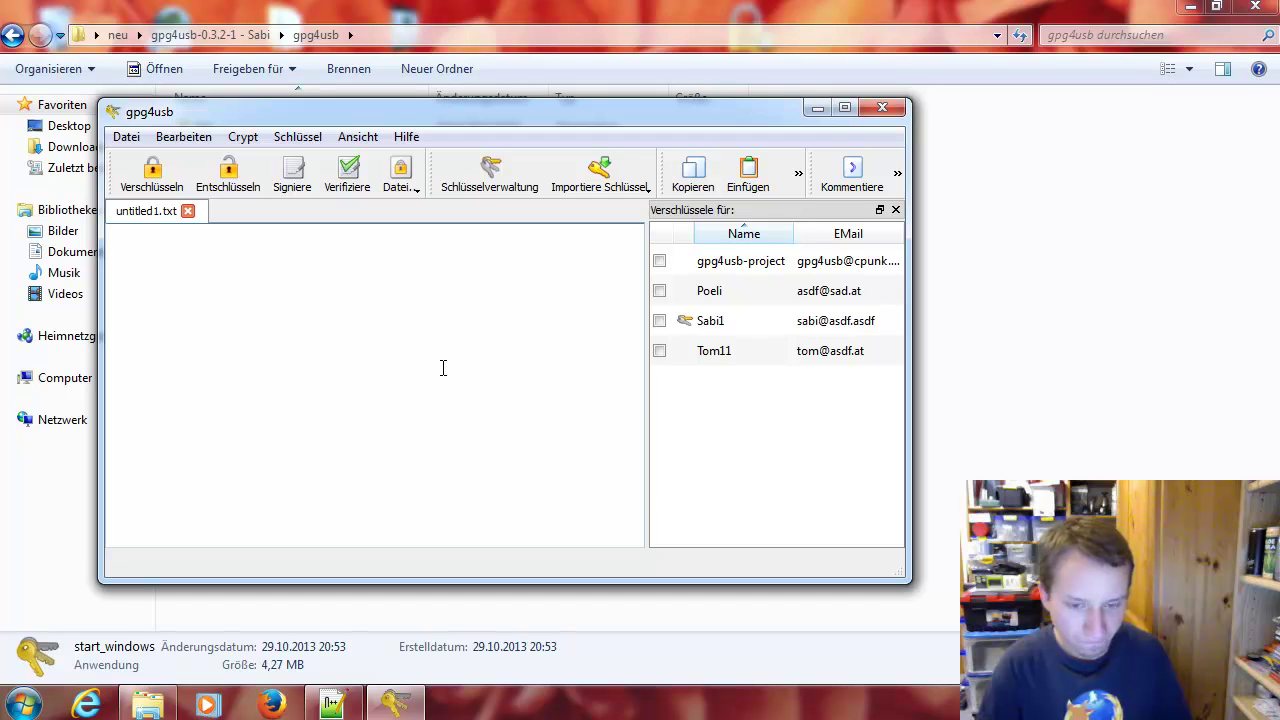
# Encrypt the message 'Hallo Poeli' for recipients Sabi1 and Poeli
pyautogui.write('Hallo Poeli')
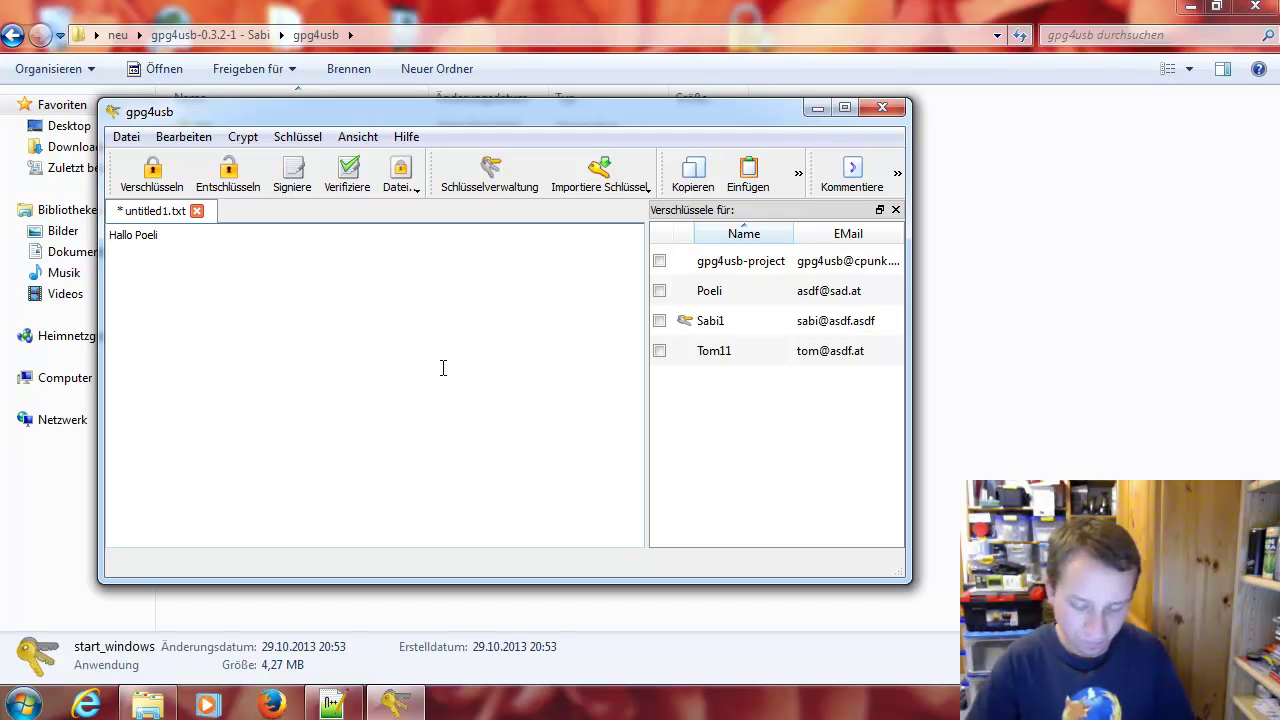
pyautogui.hotkey('ctrl', 'a')
pyautogui.click(443, 366)
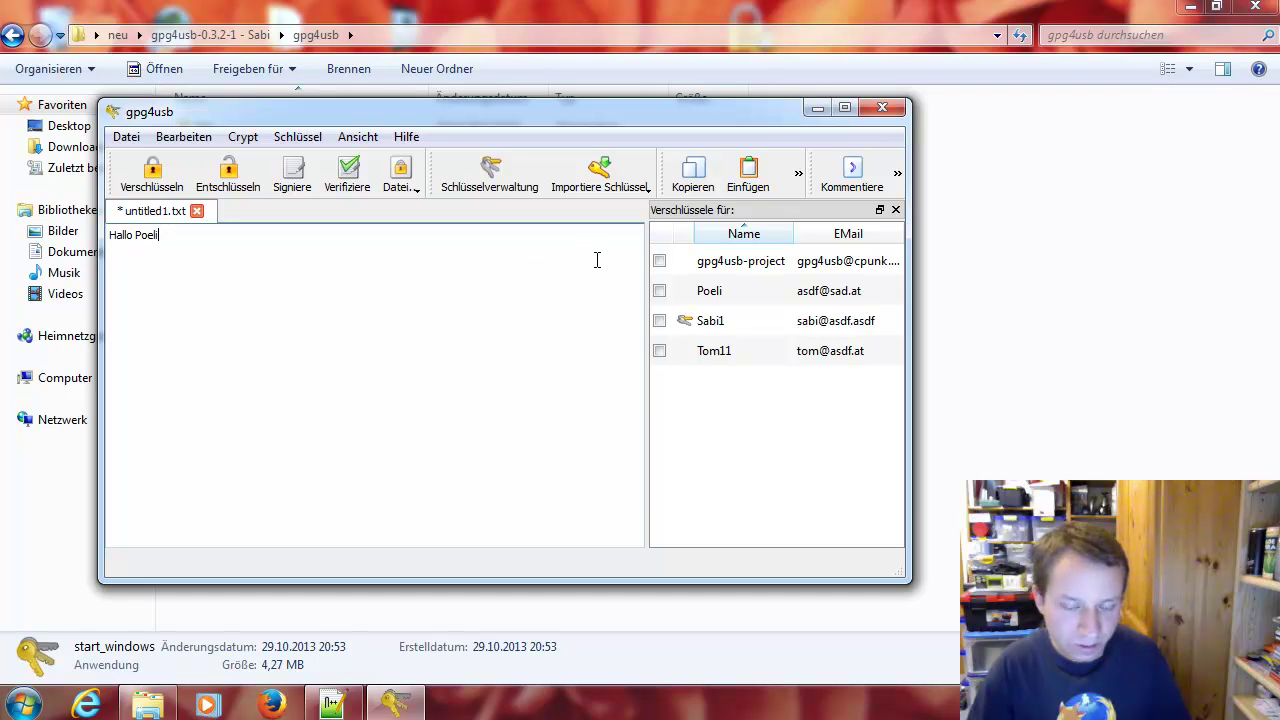
pyautogui.click(659, 321)
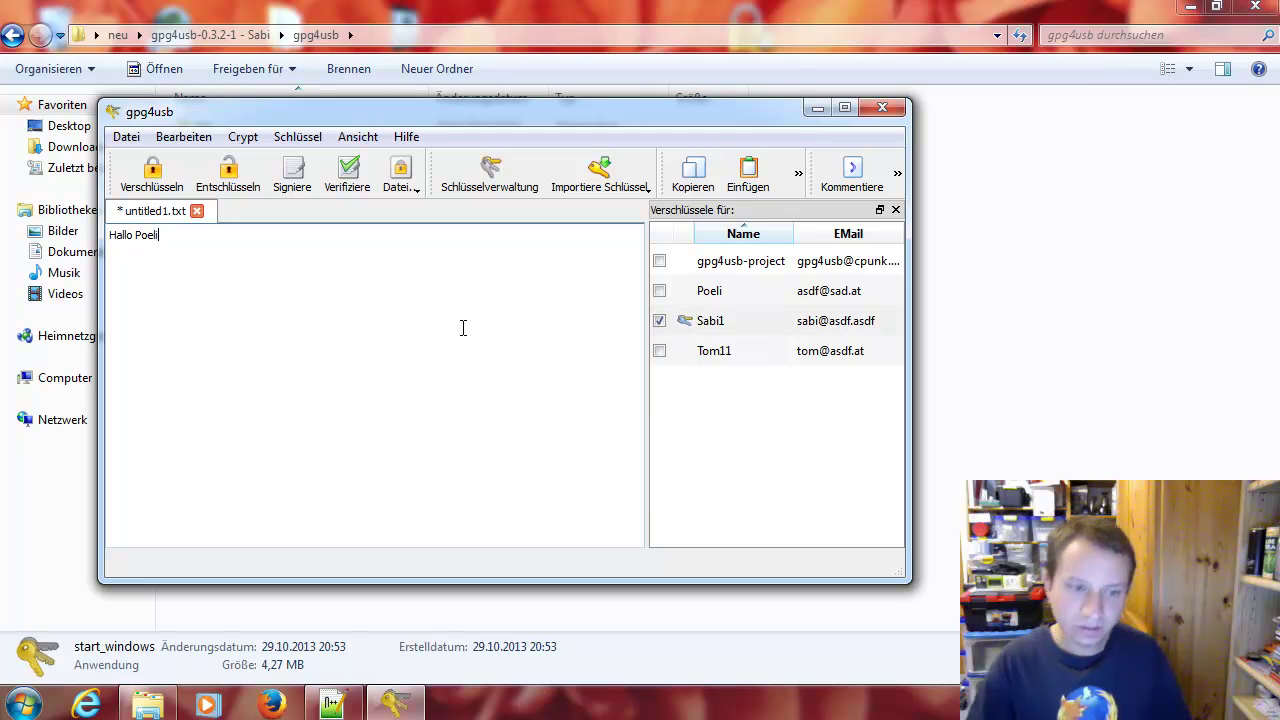
pyautogui.click(659, 291)
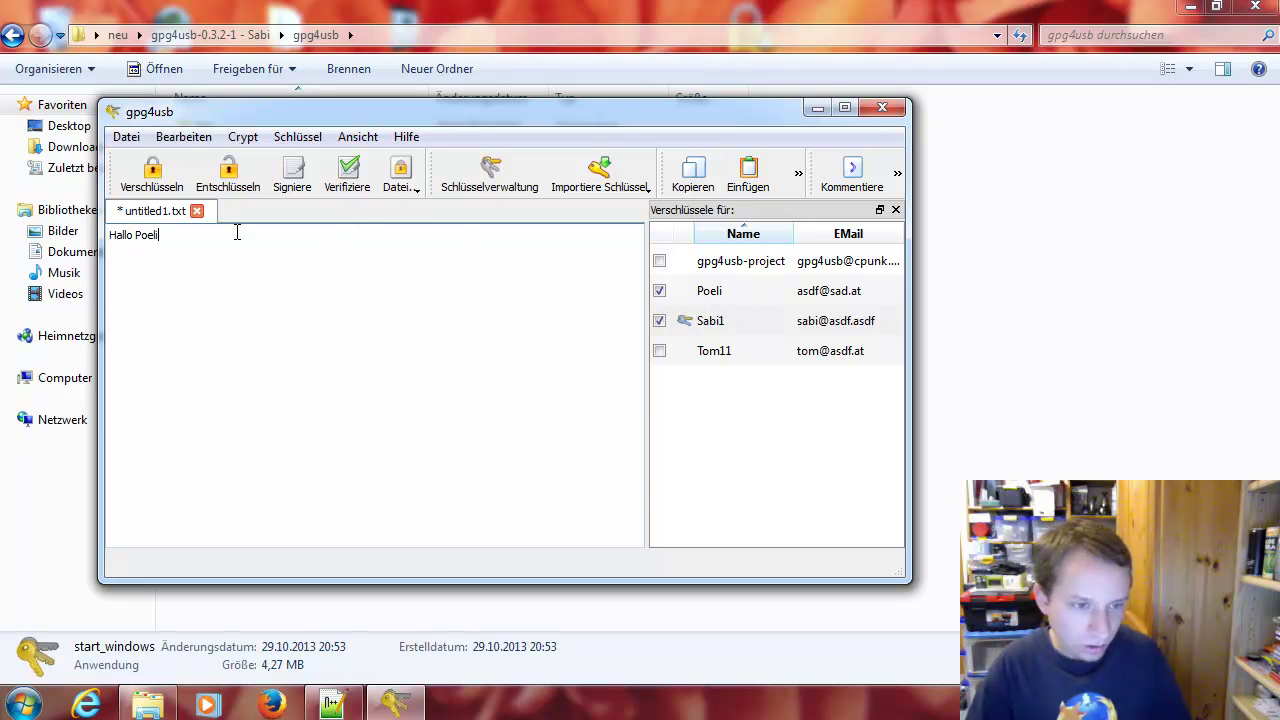
pyautogui.click(151, 175)
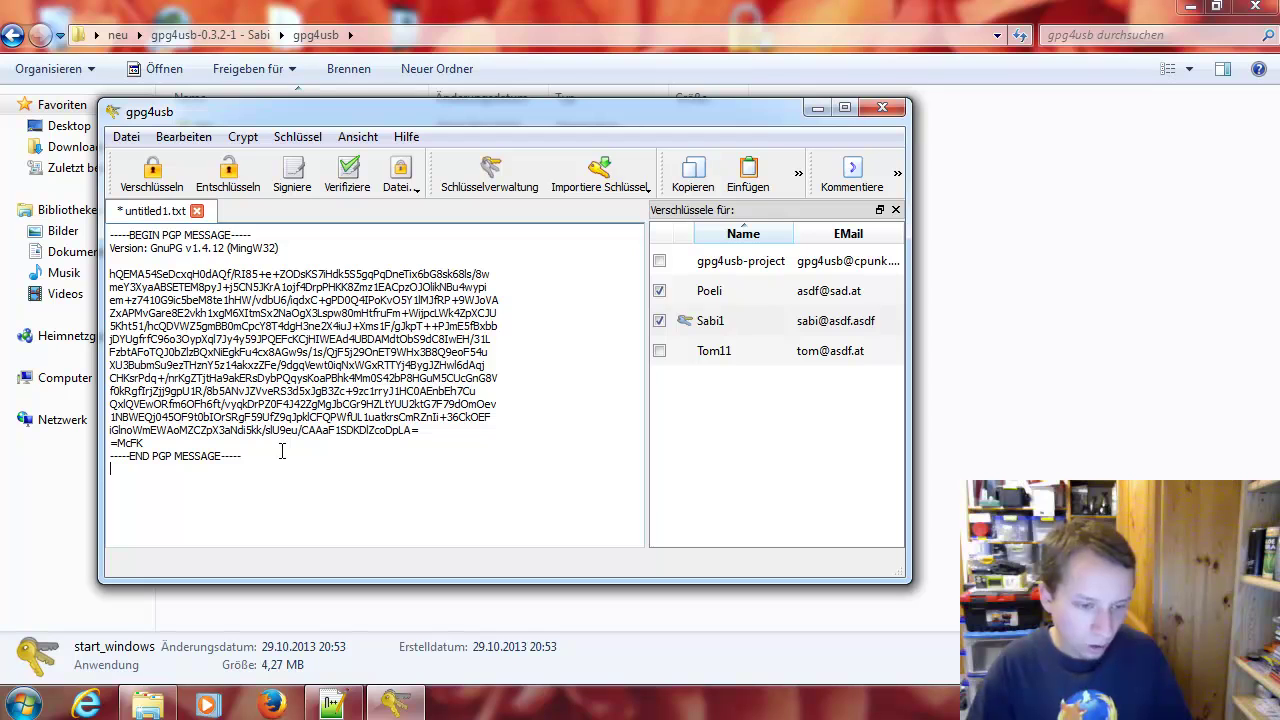
# Browse the extra editing actions, file encrypt/decrypt options and the Datei menu
pyautogui.click(800, 176)
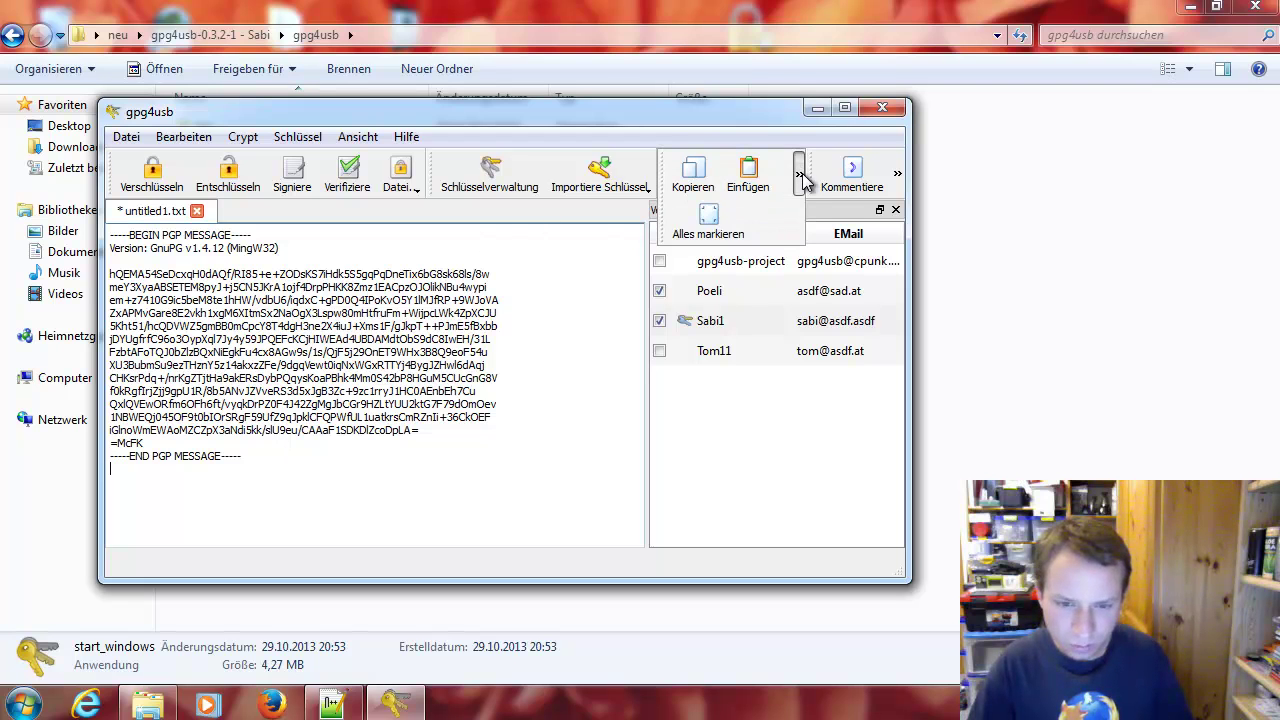
pyautogui.click(397, 190)
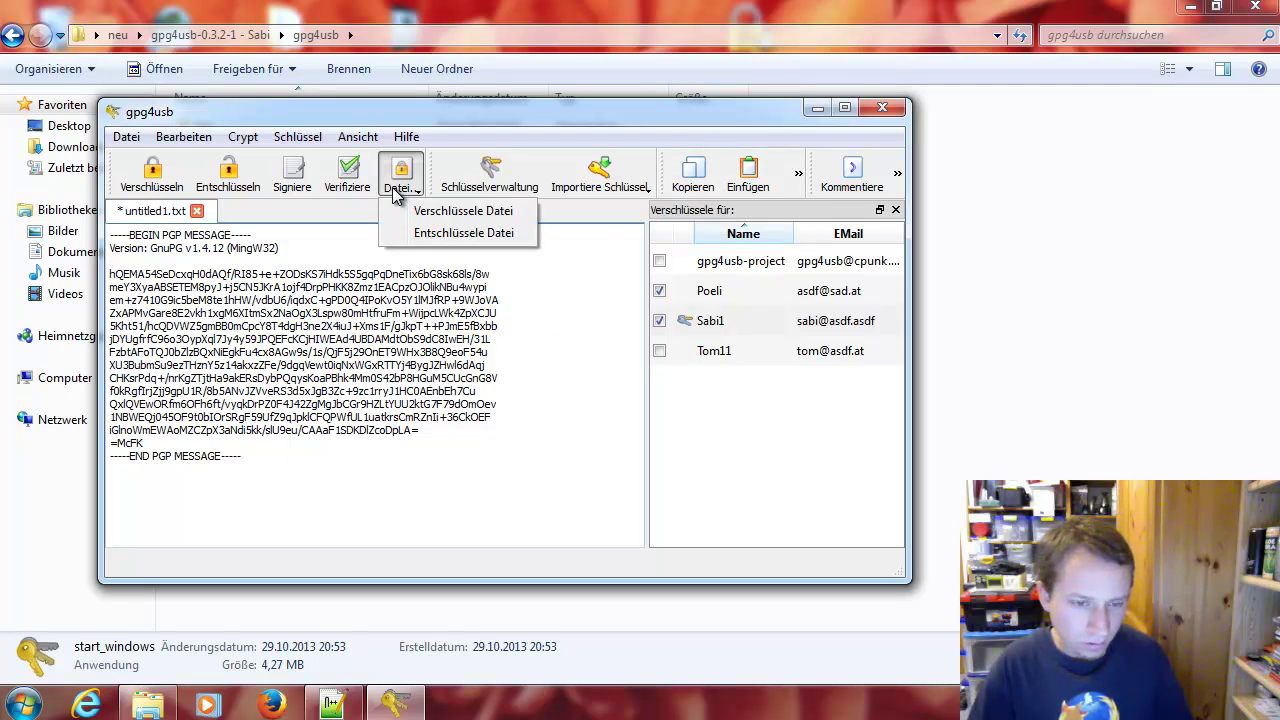
pyautogui.click(126, 137)
# Save the PGP message as 'an poeli' in the neu folder, then close Sabi's gpg4usb
pyautogui.click(205, 237)
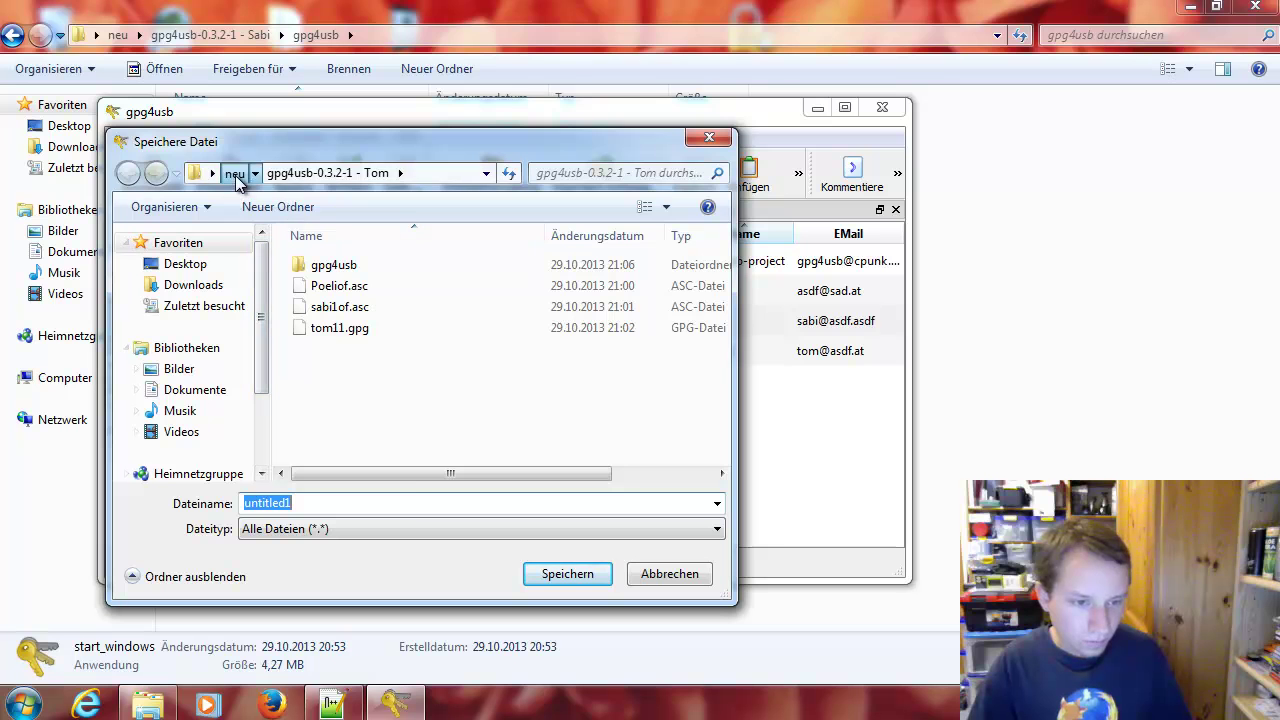
pyautogui.click(234, 173)
pyautogui.click(421, 502)
pyautogui.moveTo(508, 152); pyautogui.dragTo(571, 222)
pyautogui.write('poeli')
pyautogui.hotkey('ctrl', 'a')
pyautogui.write('an')
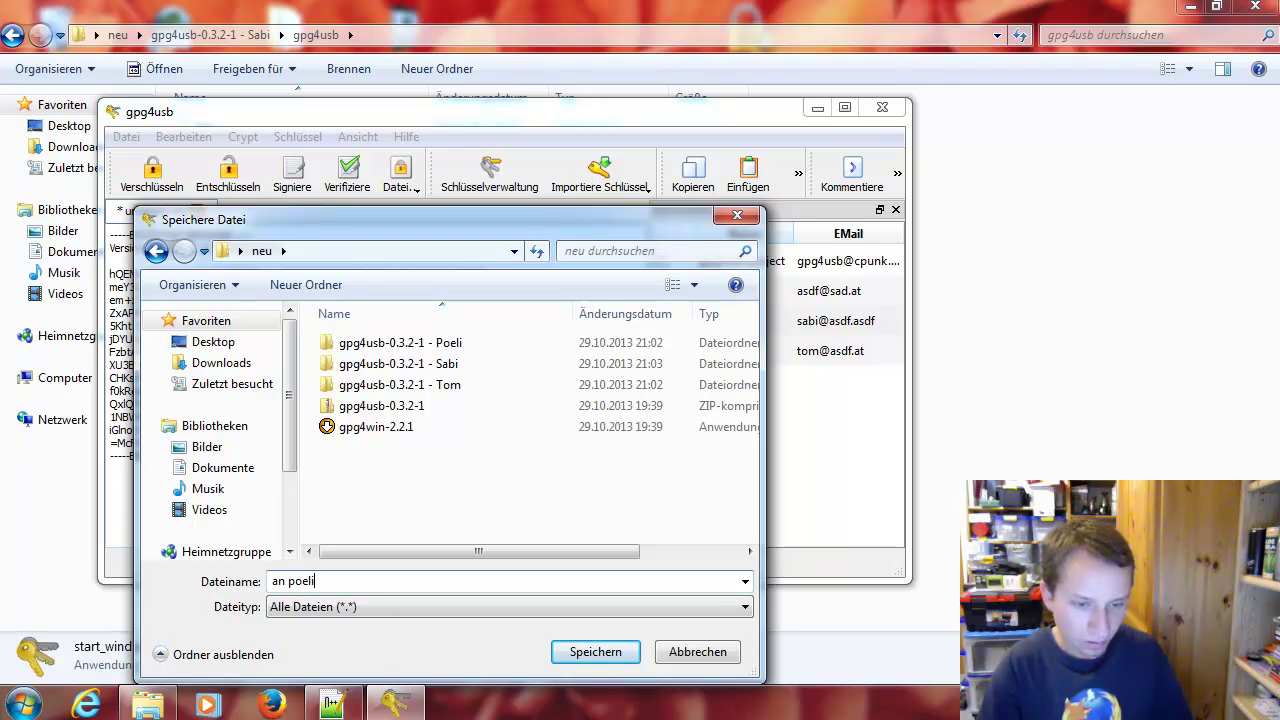
pyautogui.press('Return')
pyautogui.click(879, 107)
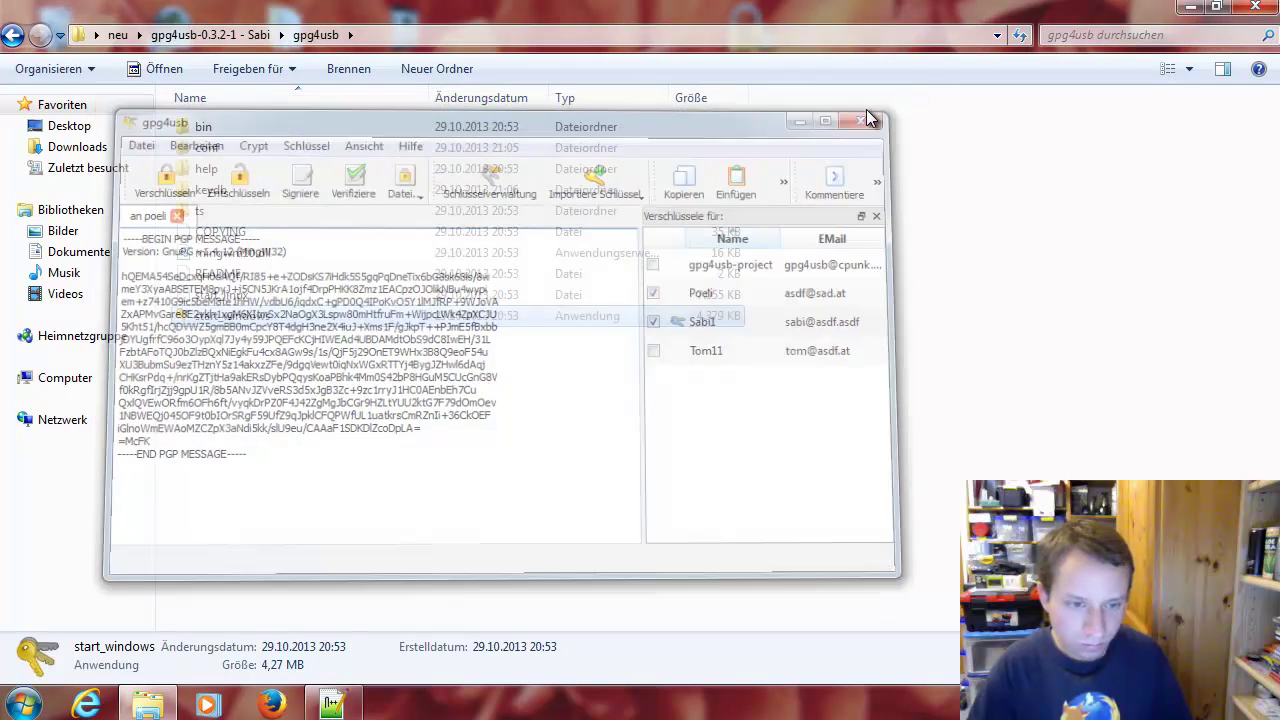
pyautogui.press('BackSpace')
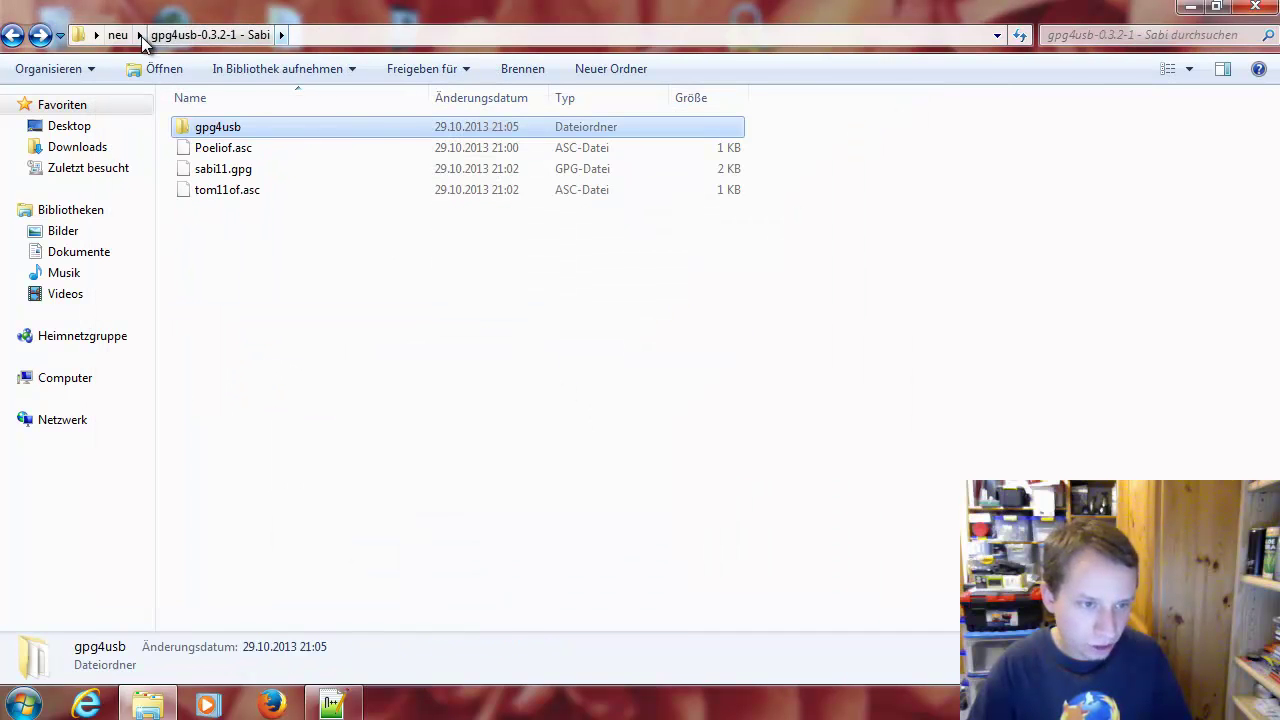
# Launch Poeli's gpg4usb copy and finish its first-steps wizard without the offline help
pyautogui.click(125, 36)
pyautogui.doubleClick(311, 128)
pyautogui.doubleClick(282, 128)
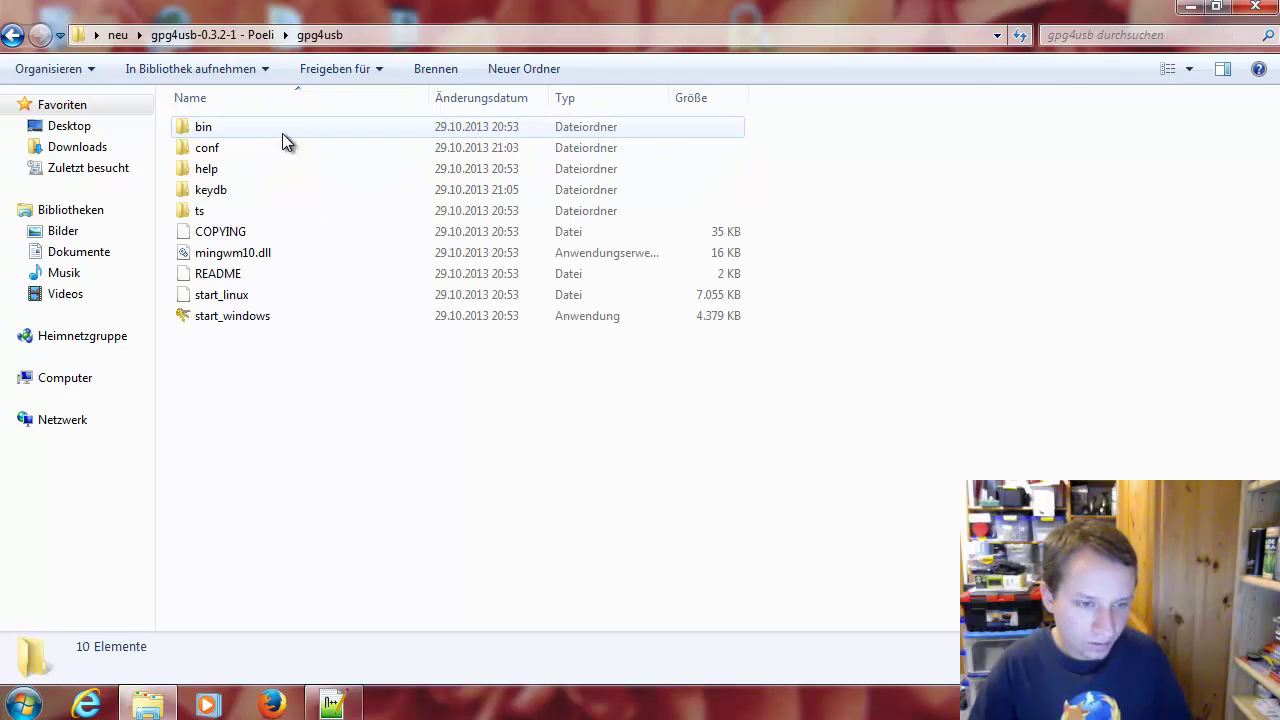
pyautogui.doubleClick(262, 320)
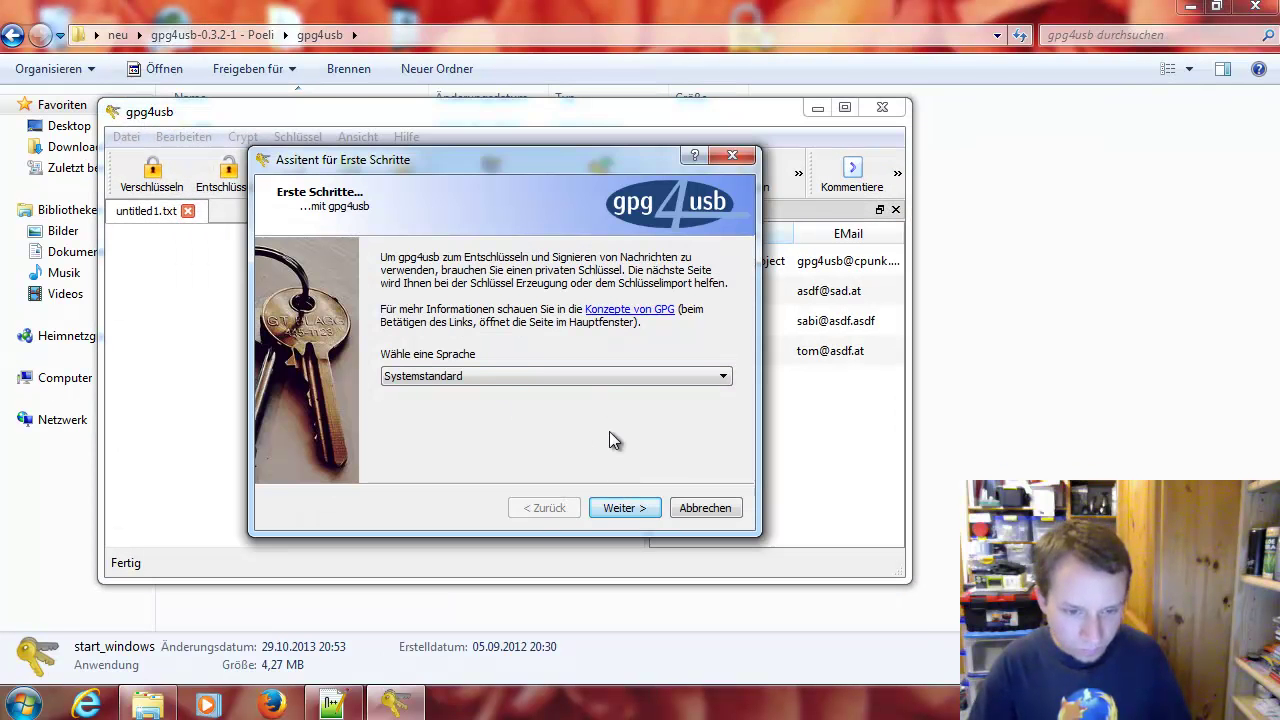
pyautogui.click(641, 511)
pyautogui.click(625, 510)
pyautogui.click(387, 330)
pyautogui.click(623, 506)
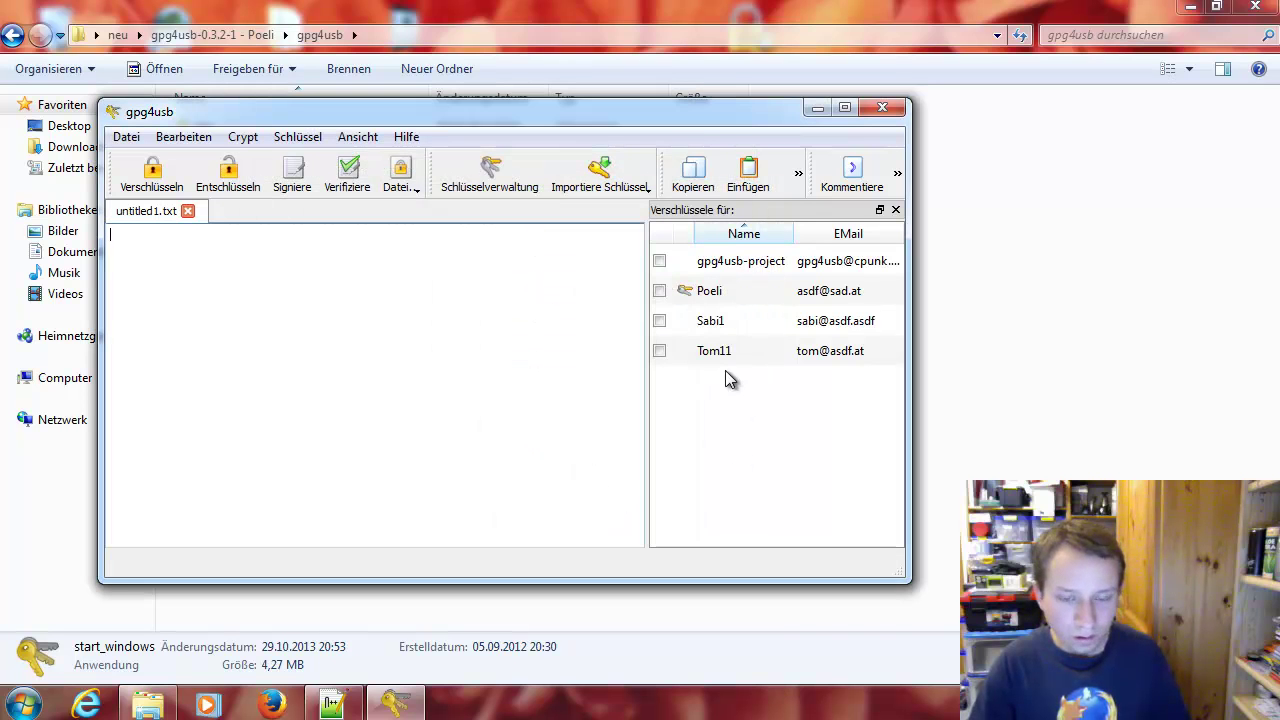
# Bring up the Datei > Öffnen dialog showing the gpg4usb-0.3.2-1 - Poeli folder
pyautogui.moveTo(236, 114); pyautogui.dragTo(397, 115)
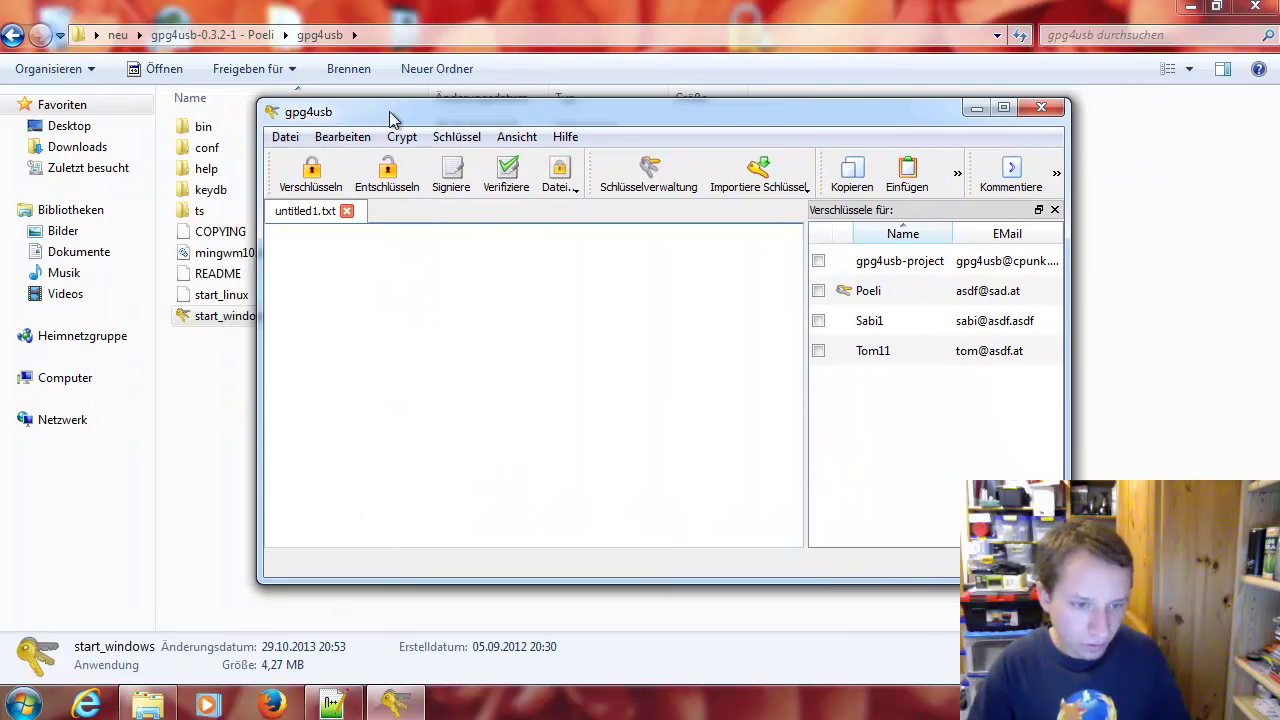
pyautogui.click(282, 137)
pyautogui.click(314, 178)
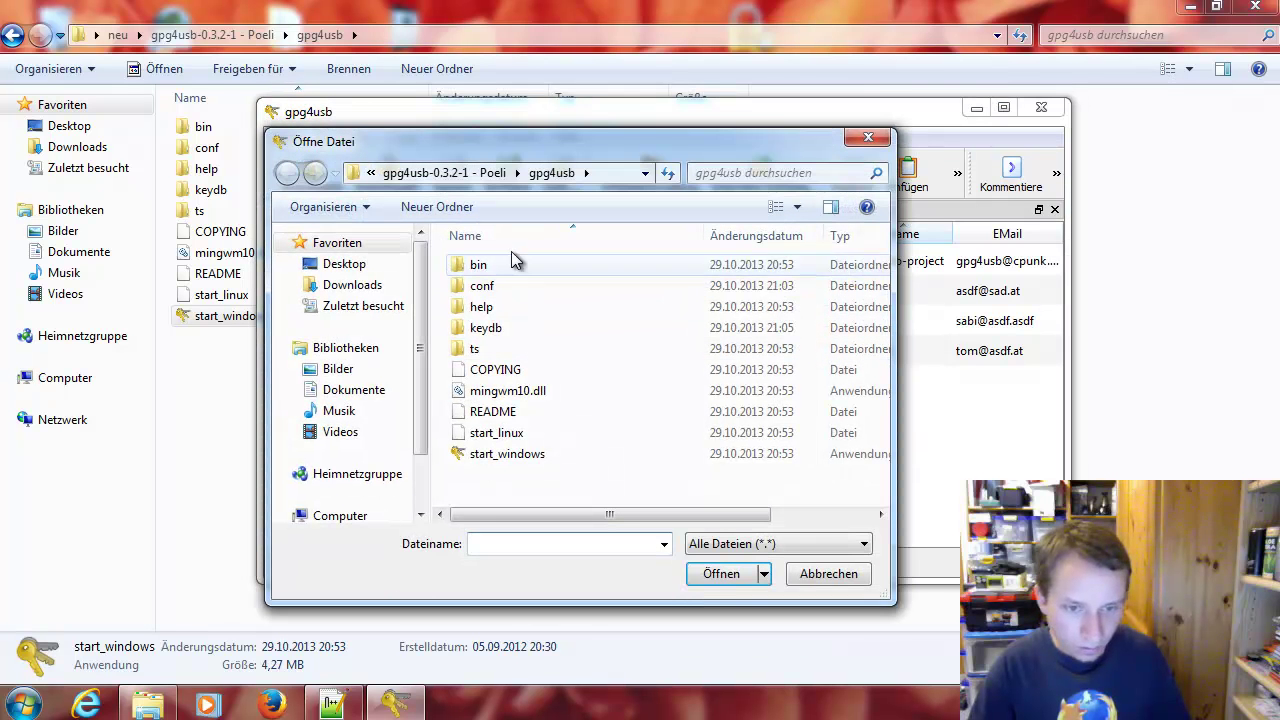
pyautogui.click(455, 174)
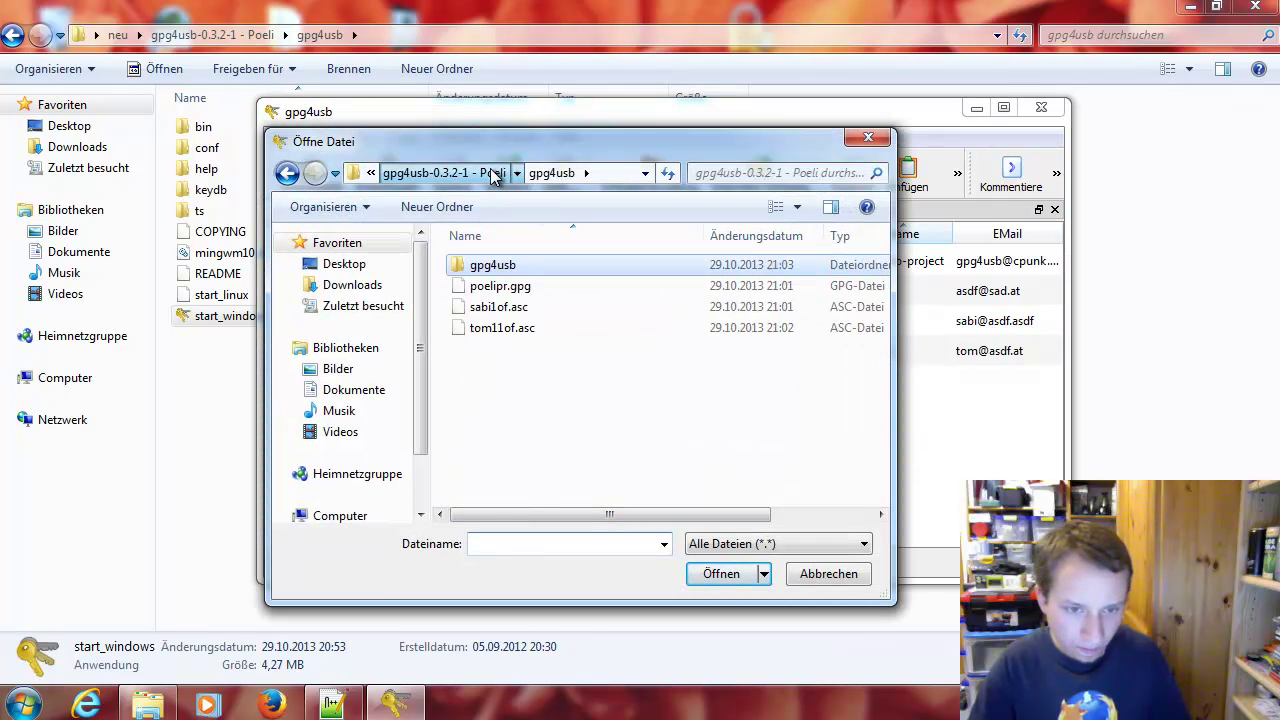